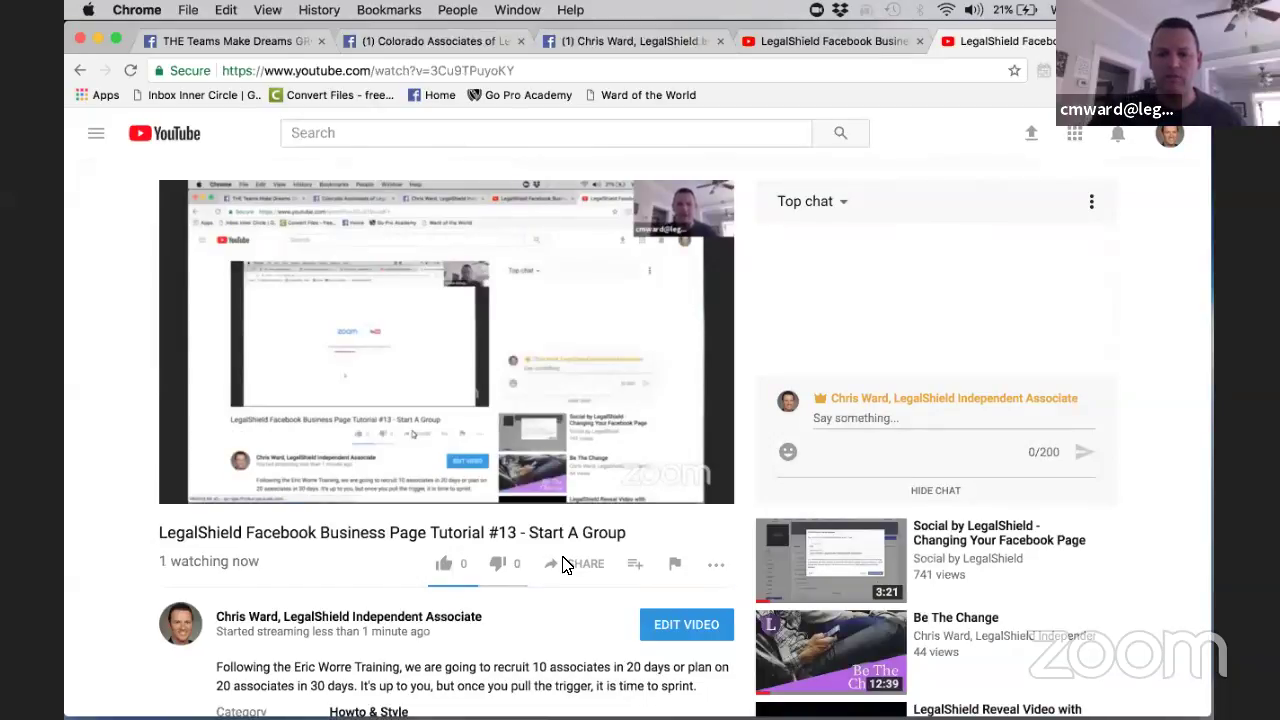
Mute the computer's sound and switch to the LegalShield Independent Associate Facebook business page.
{"action": "key", "text": "XF86AudioMute"}
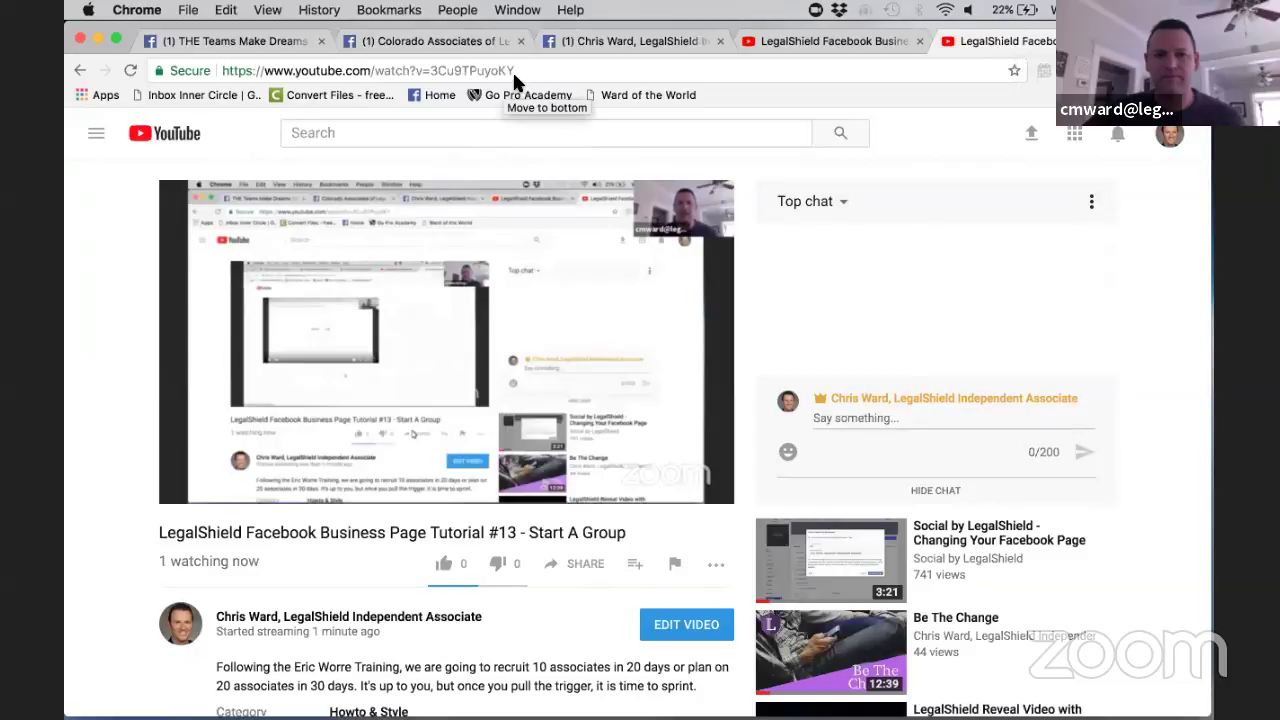
{"action": "left_click", "coordinate": [622, 44]}
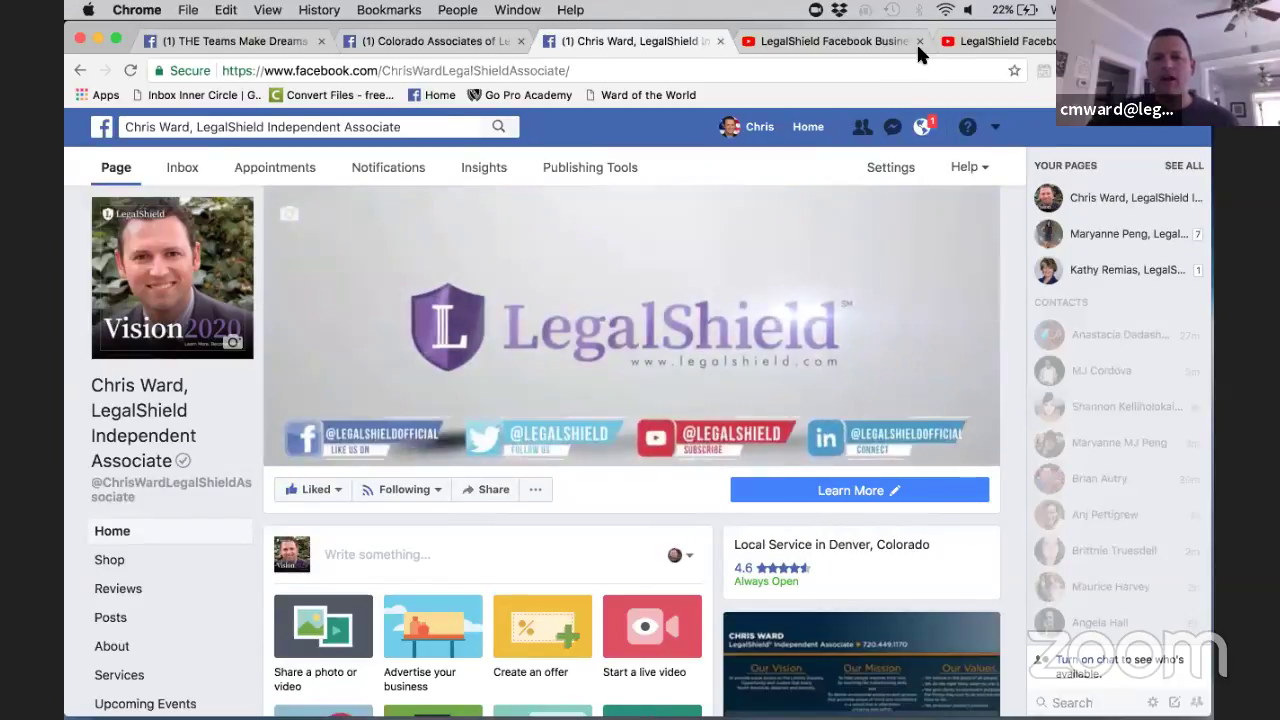
Examine the business page's shop, community figures, About details, event posts, photos, reviews and published posts, returning to its beginning.
{"action": "scroll", "coordinate": [1014, 423], "scroll_direction": "down", "scroll_amount": 3}
{"action": "scroll", "coordinate": [1014, 423], "scroll_direction": "down", "scroll_amount": 4}
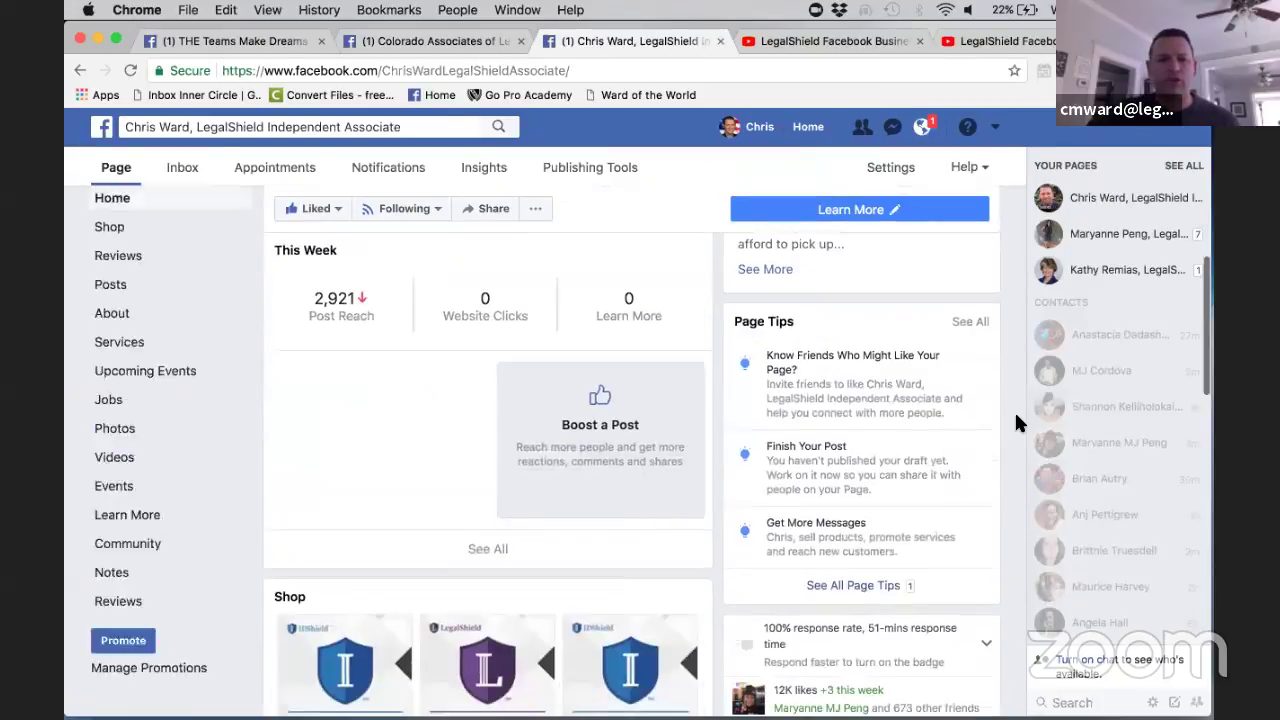
{"action": "scroll", "coordinate": [1014, 423], "scroll_direction": "down", "scroll_amount": 2}
{"action": "scroll", "coordinate": [1016, 420], "scroll_direction": "down", "scroll_amount": 2}
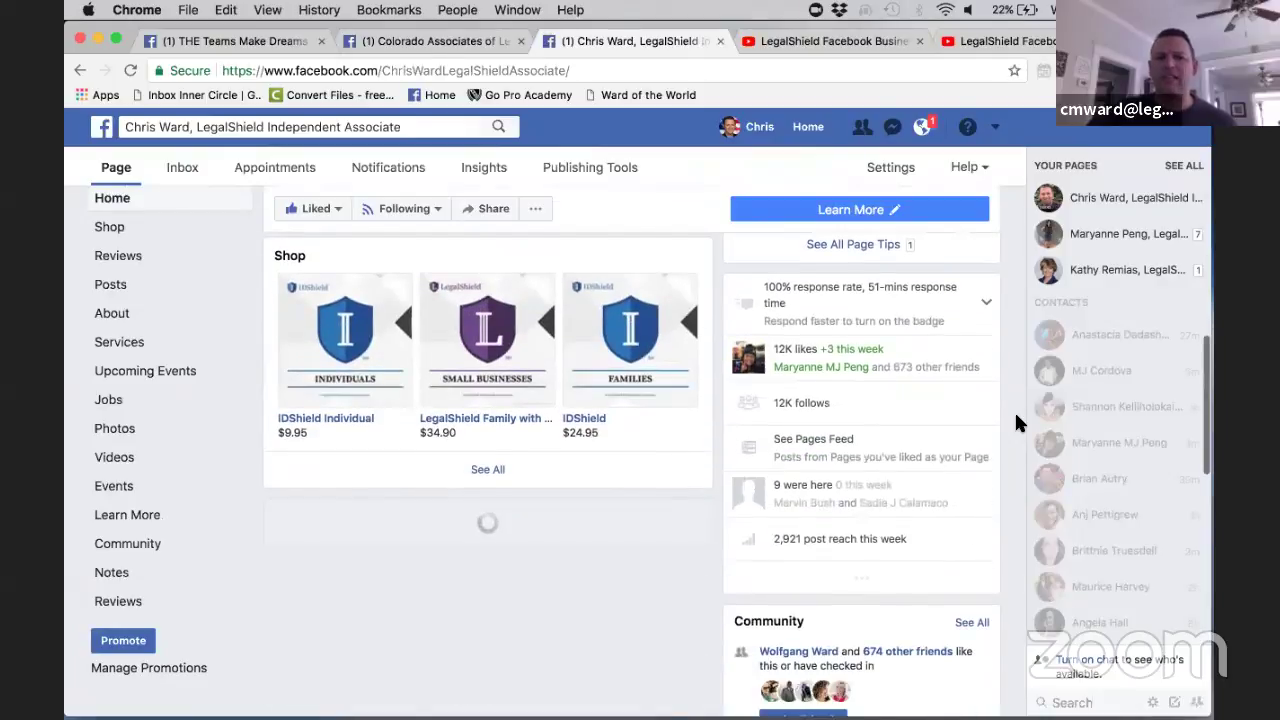
{"action": "scroll", "coordinate": [1016, 420], "scroll_direction": "down", "scroll_amount": 3}
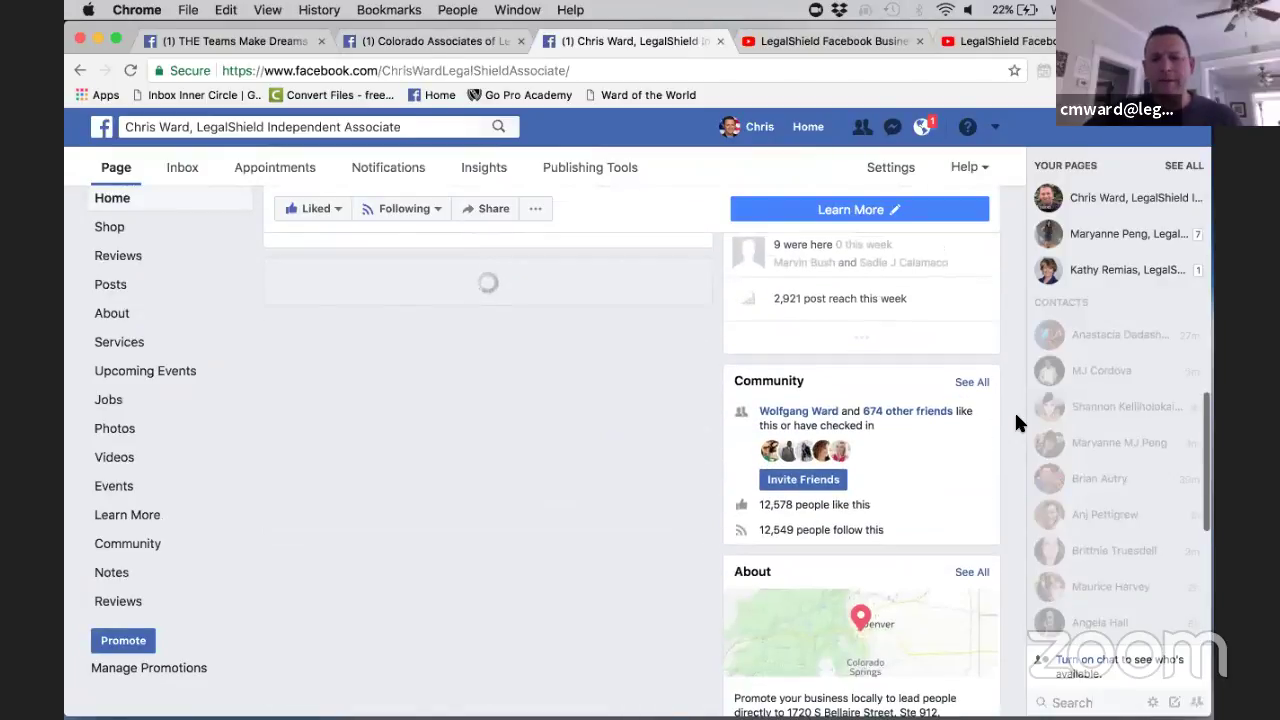
{"action": "scroll", "coordinate": [1016, 421], "scroll_direction": "down", "scroll_amount": 3}
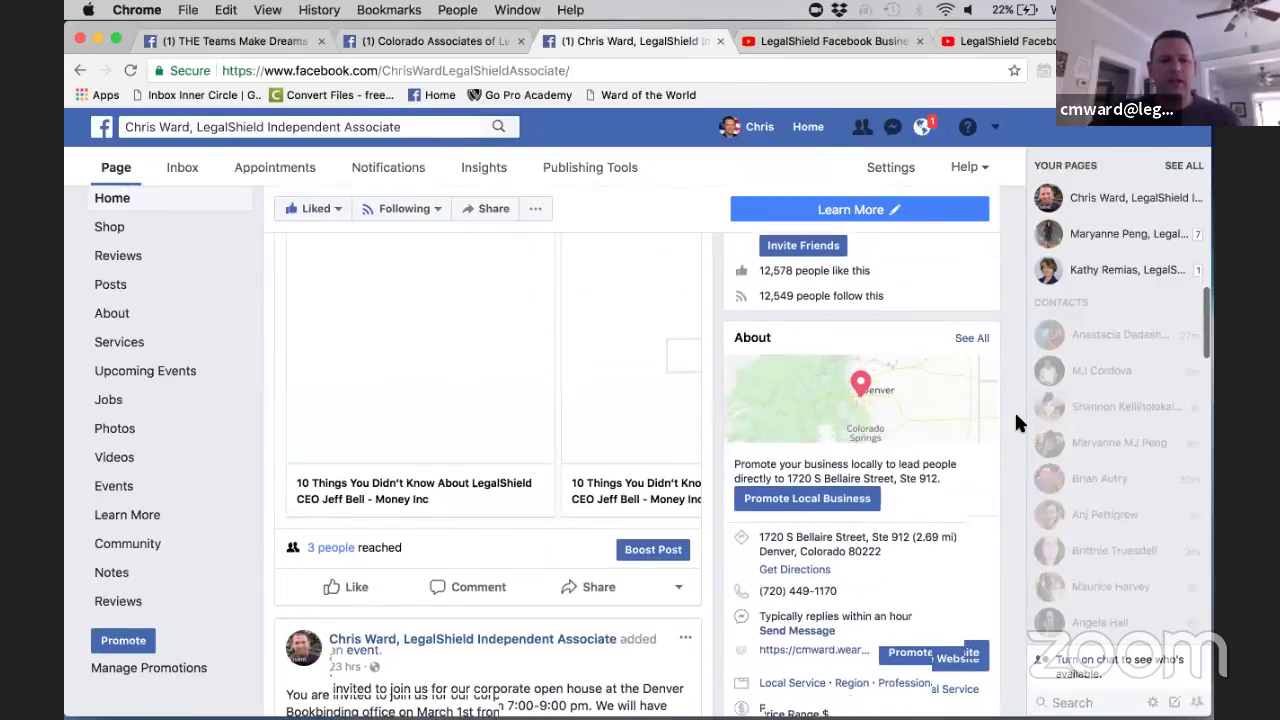
{"action": "scroll", "coordinate": [1016, 421], "scroll_direction": "down", "scroll_amount": 4}
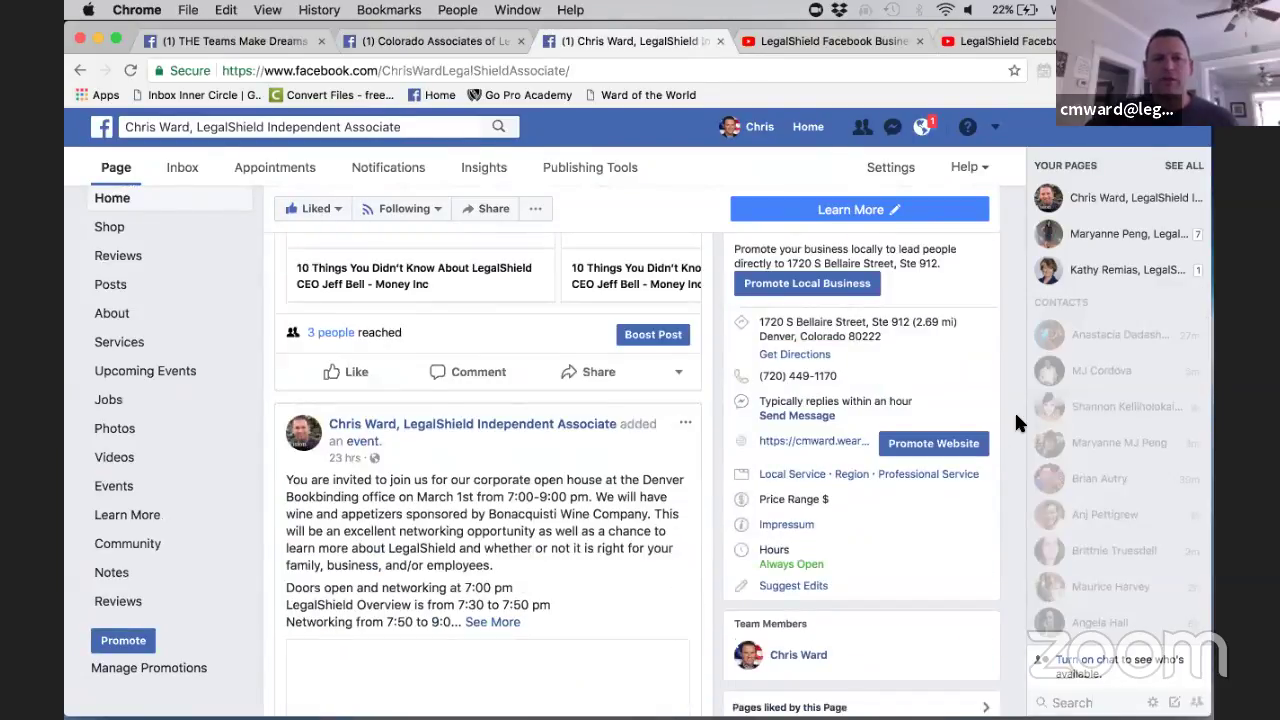
{"action": "scroll", "coordinate": [1016, 421], "scroll_direction": "down", "scroll_amount": 6}
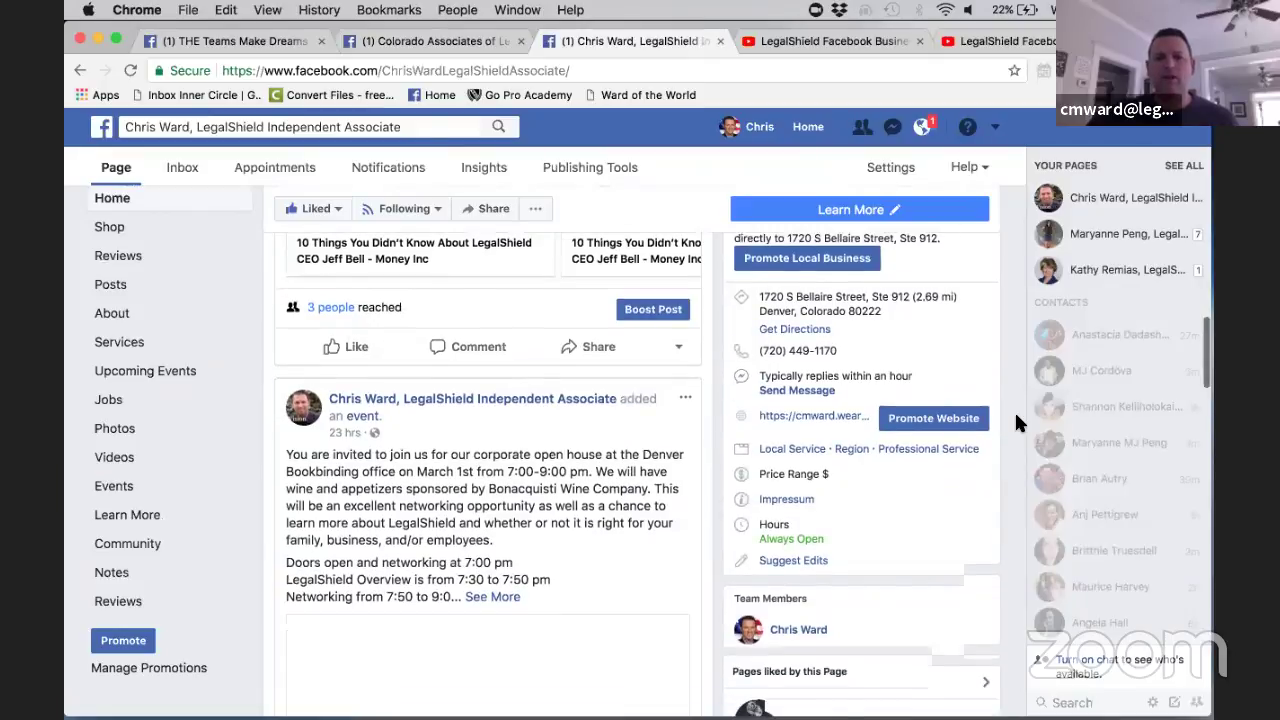
{"action": "scroll", "coordinate": [1016, 421], "scroll_direction": "up", "scroll_amount": 6}
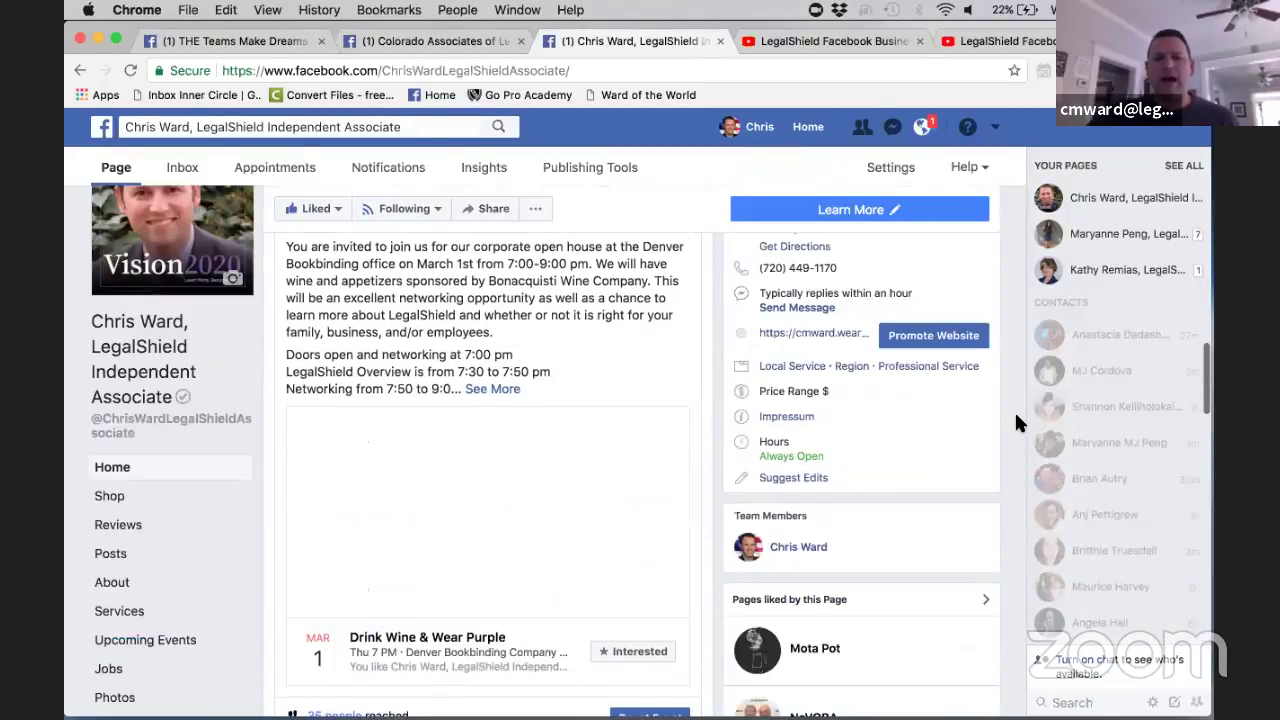
{"action": "scroll", "coordinate": [1016, 421], "scroll_direction": "up", "scroll_amount": 5}
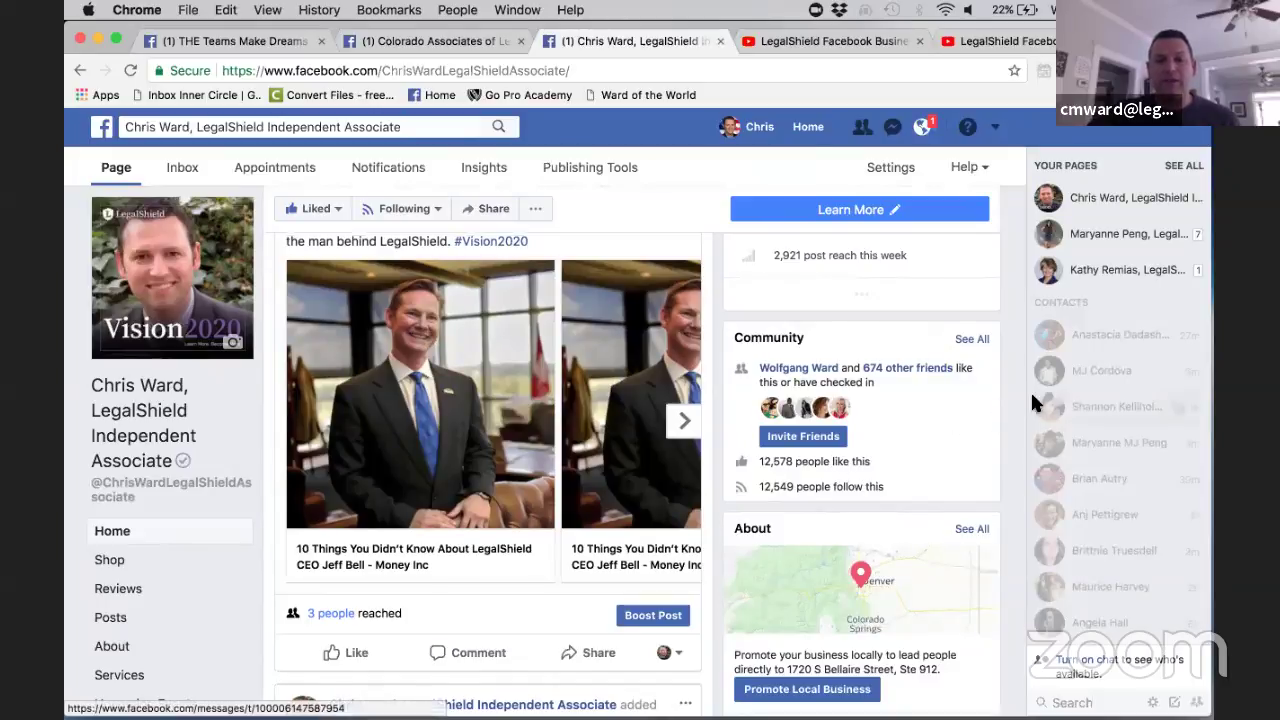
{"action": "scroll", "coordinate": [1017, 419], "scroll_direction": "down", "scroll_amount": 1}
{"action": "scroll", "coordinate": [1017, 419], "scroll_direction": "down", "scroll_amount": 2}
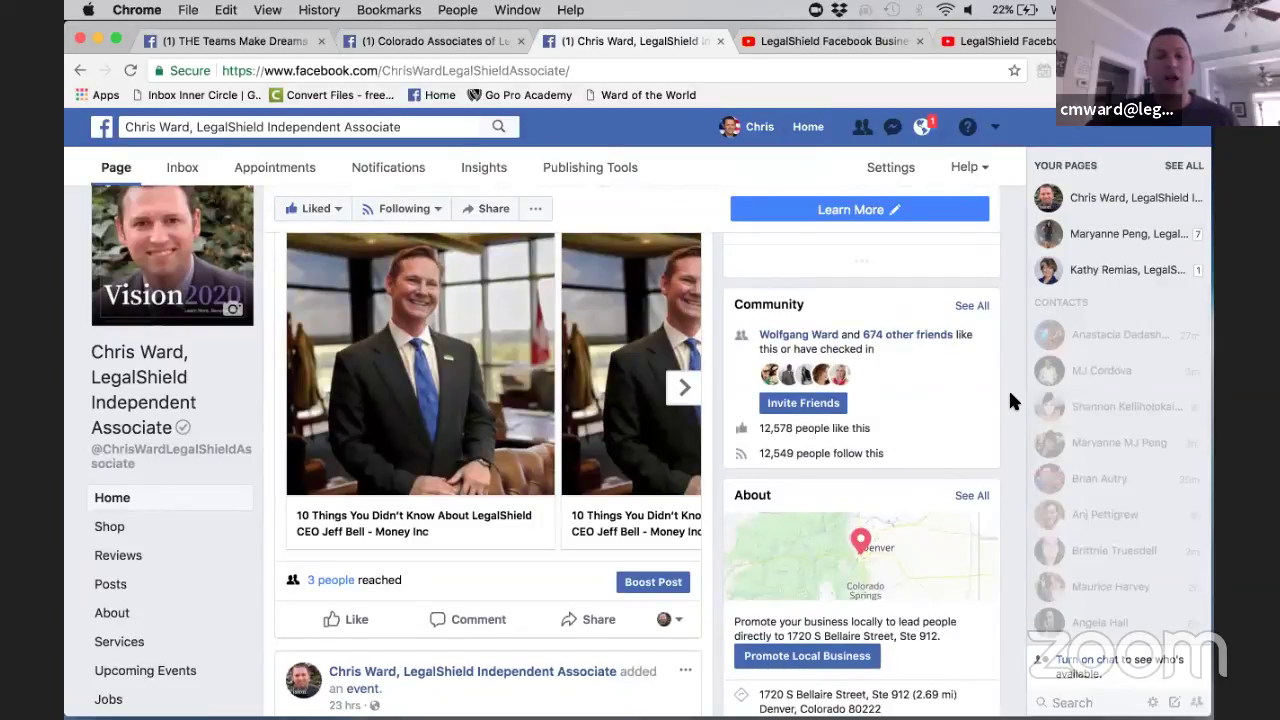
{"action": "scroll", "coordinate": [1009, 394], "scroll_direction": "down", "scroll_amount": 5}
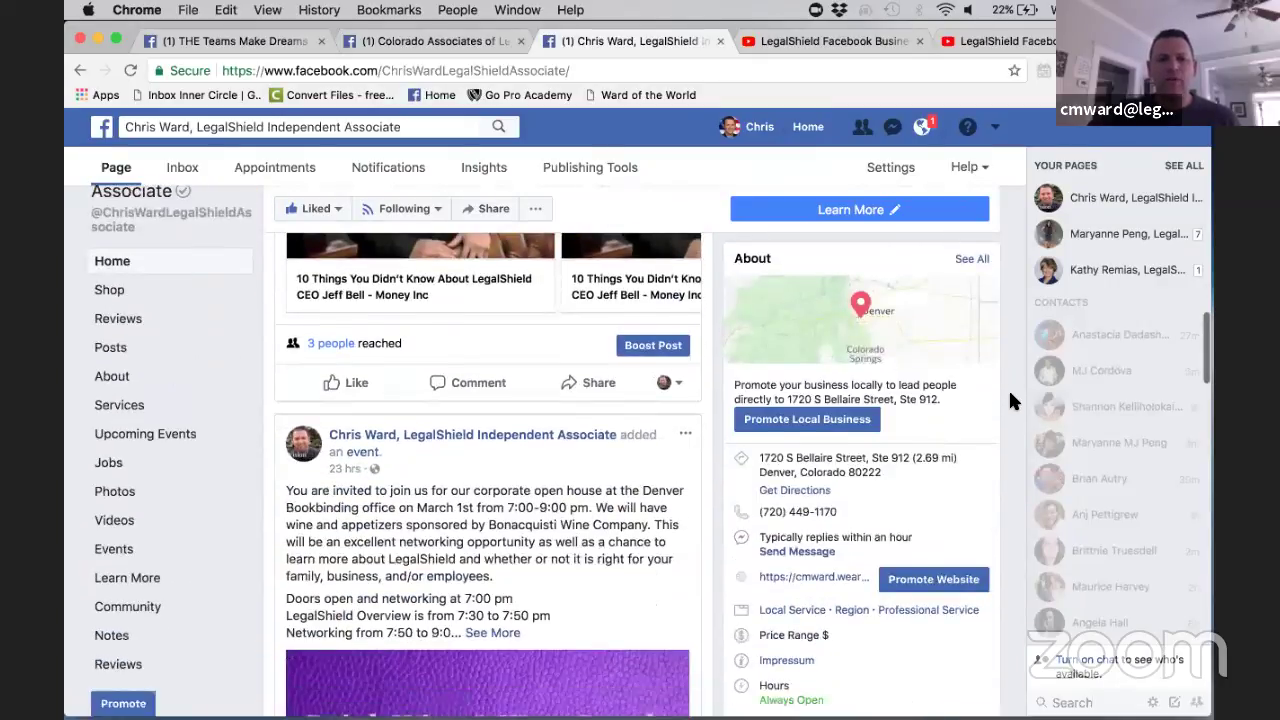
{"action": "scroll", "coordinate": [1008, 400], "scroll_direction": "down", "scroll_amount": 1}
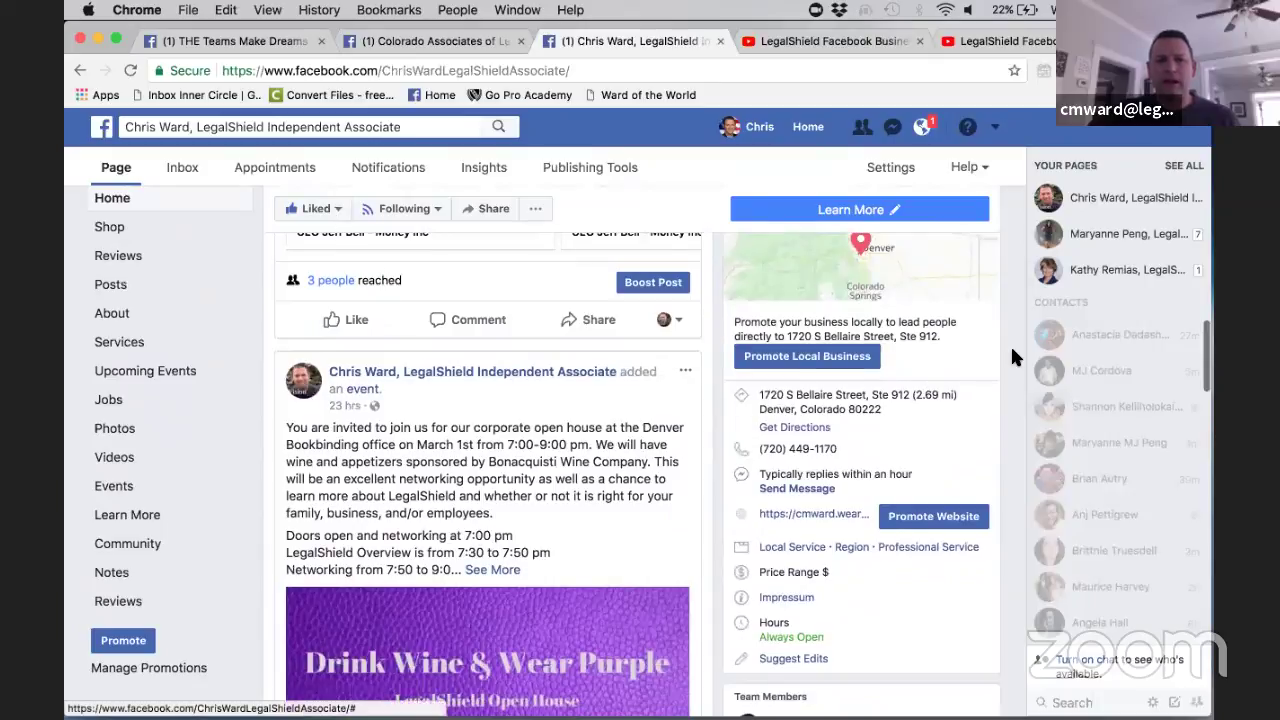
{"action": "scroll", "coordinate": [1013, 362], "scroll_direction": "down", "scroll_amount": 2}
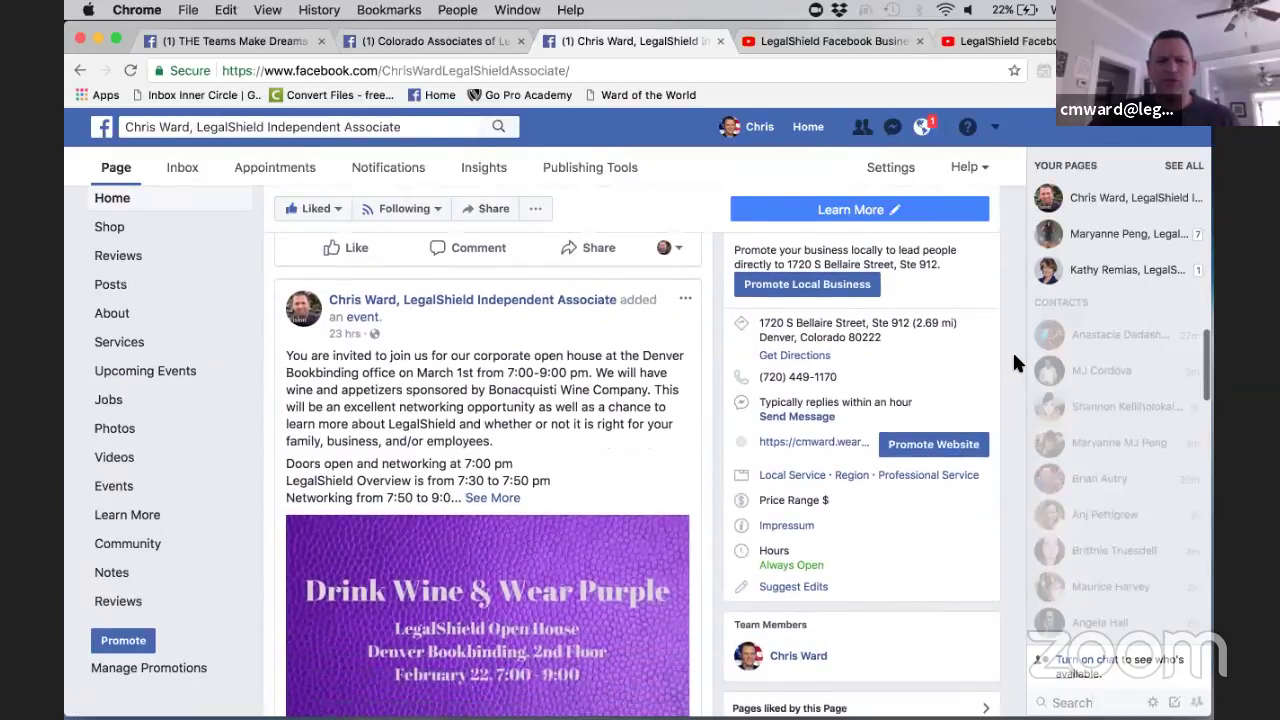
{"action": "scroll", "coordinate": [1013, 362], "scroll_direction": "down", "scroll_amount": 2}
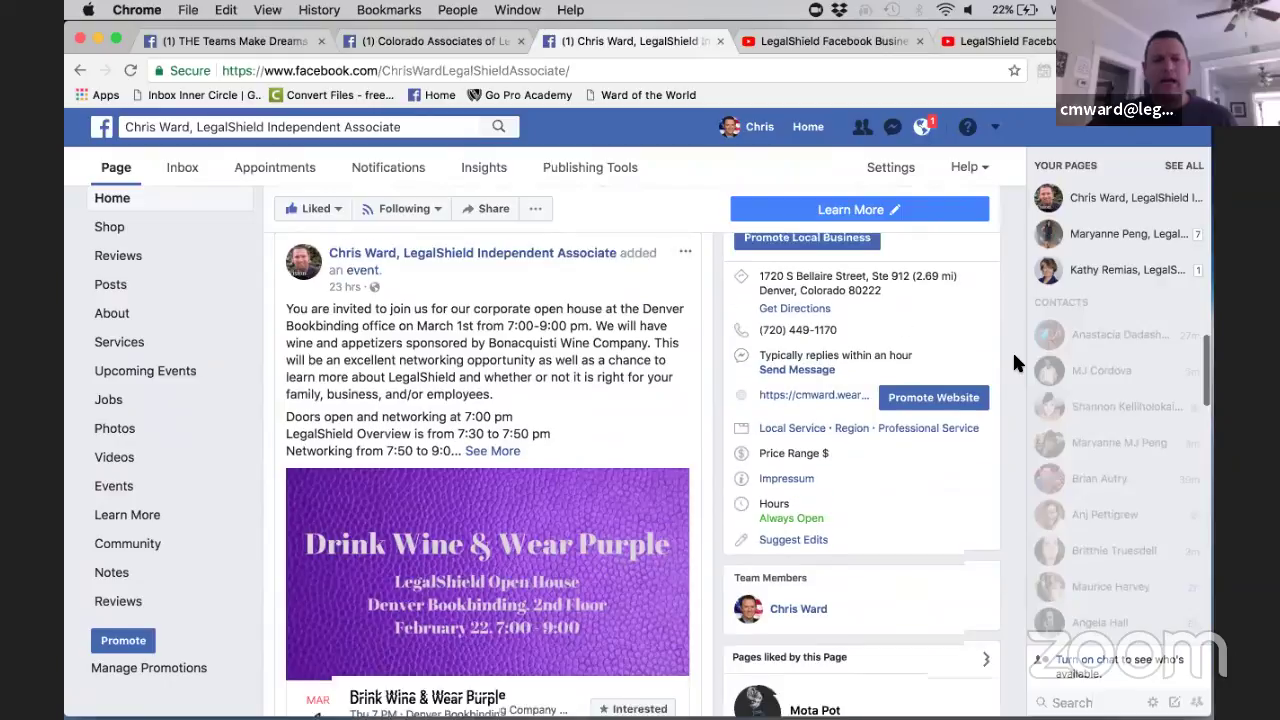
{"action": "scroll", "coordinate": [1014, 358], "scroll_direction": "down", "scroll_amount": 8}
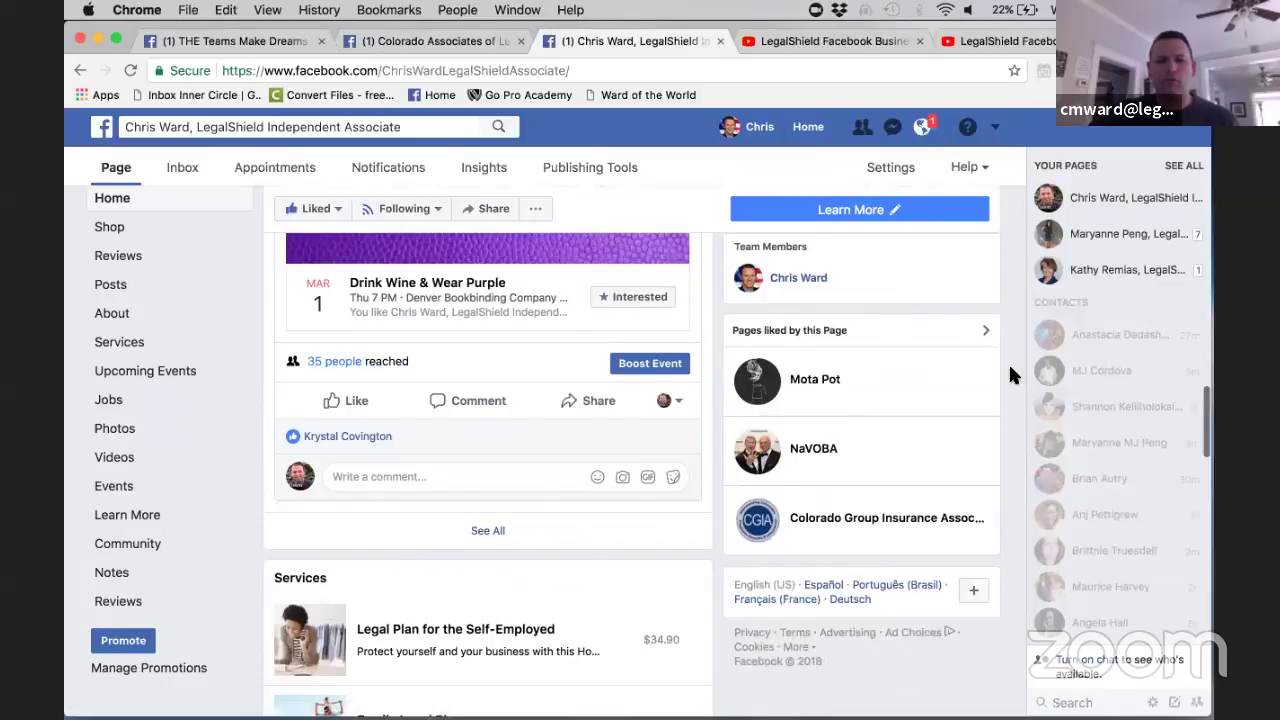
{"action": "scroll", "coordinate": [1008, 365], "scroll_direction": "down", "scroll_amount": 5}
{"action": "scroll", "coordinate": [1010, 375], "scroll_direction": "down", "scroll_amount": 10}
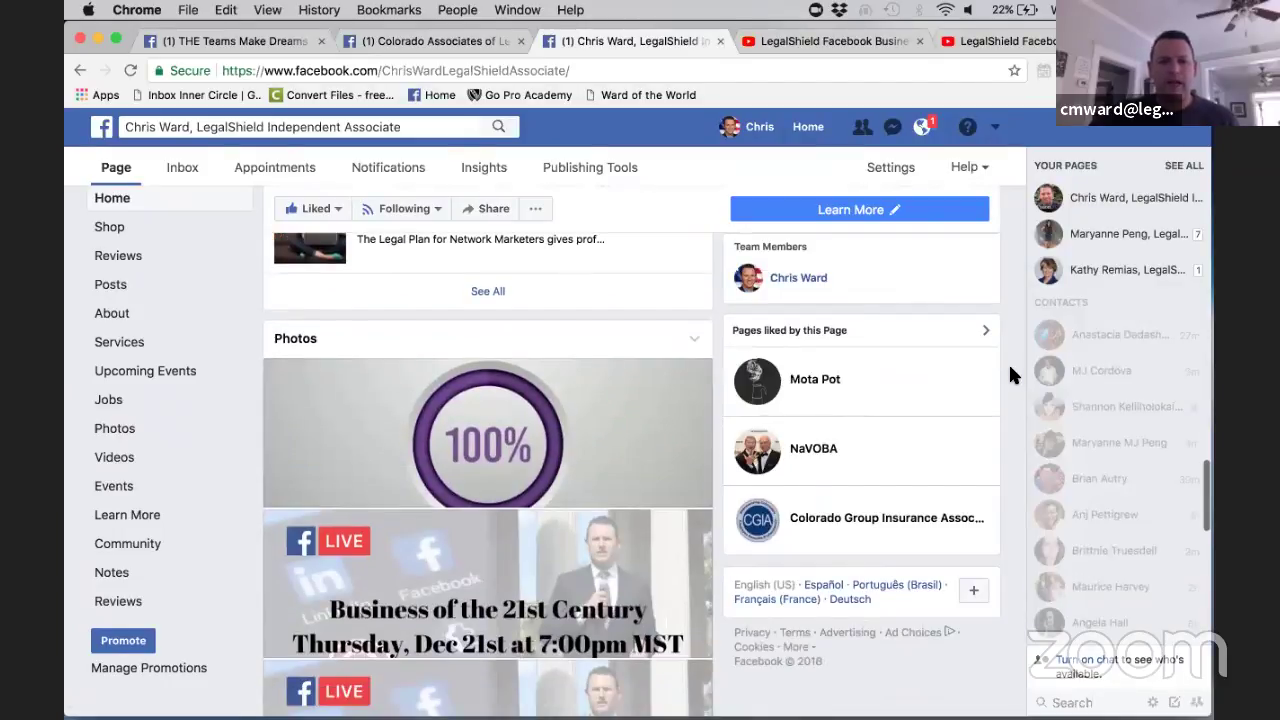
{"action": "scroll", "coordinate": [1010, 370], "scroll_direction": "down", "scroll_amount": 10}
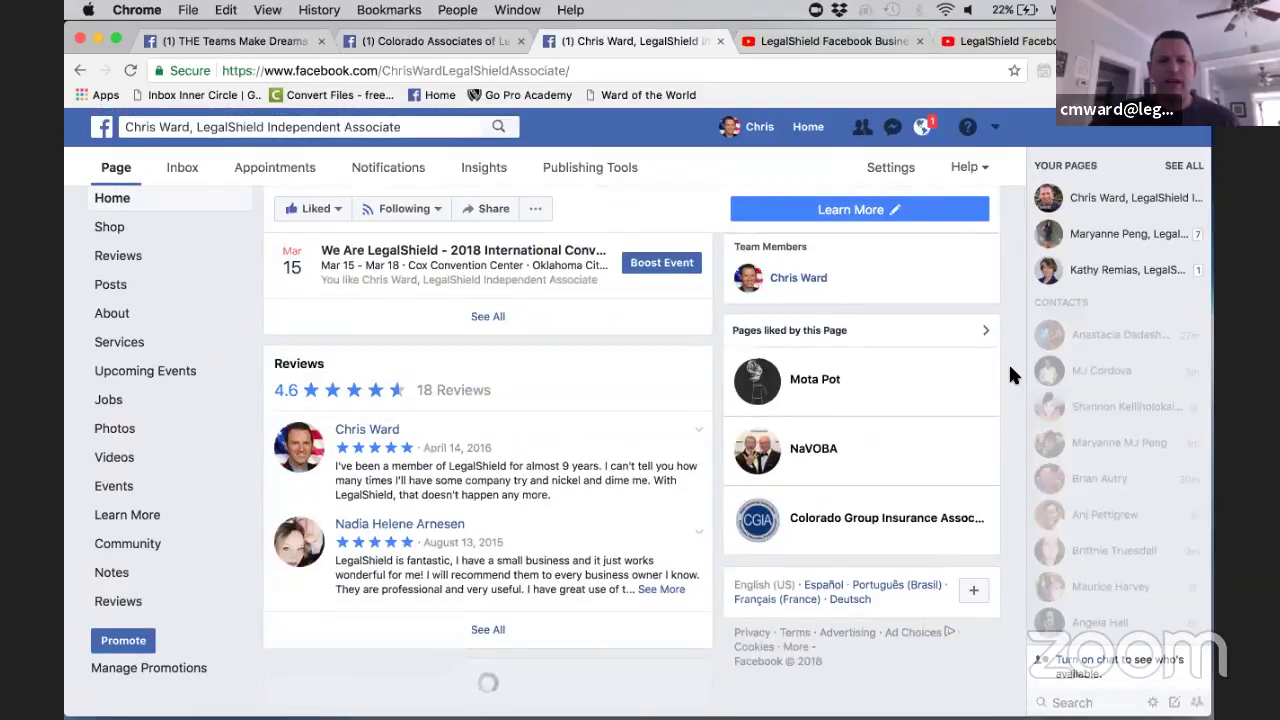
{"action": "scroll", "coordinate": [1010, 375], "scroll_direction": "down", "scroll_amount": 1}
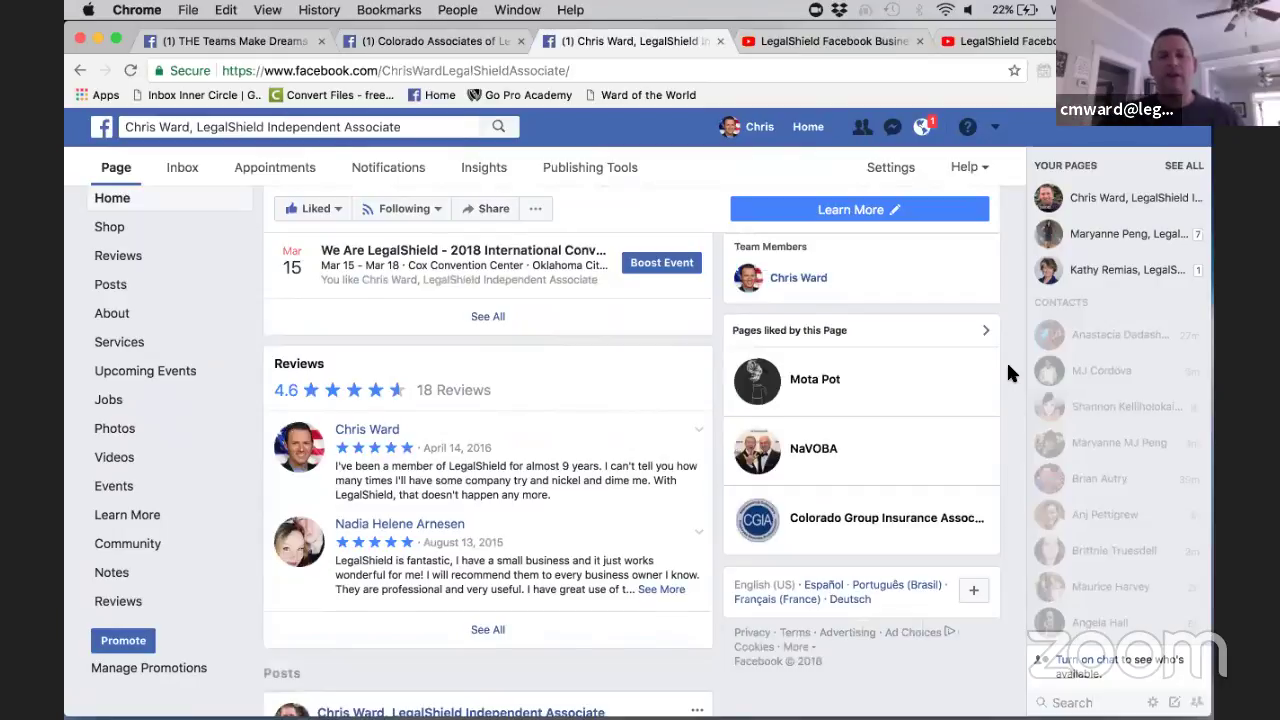
{"action": "scroll", "coordinate": [1008, 366], "scroll_direction": "down", "scroll_amount": 10}
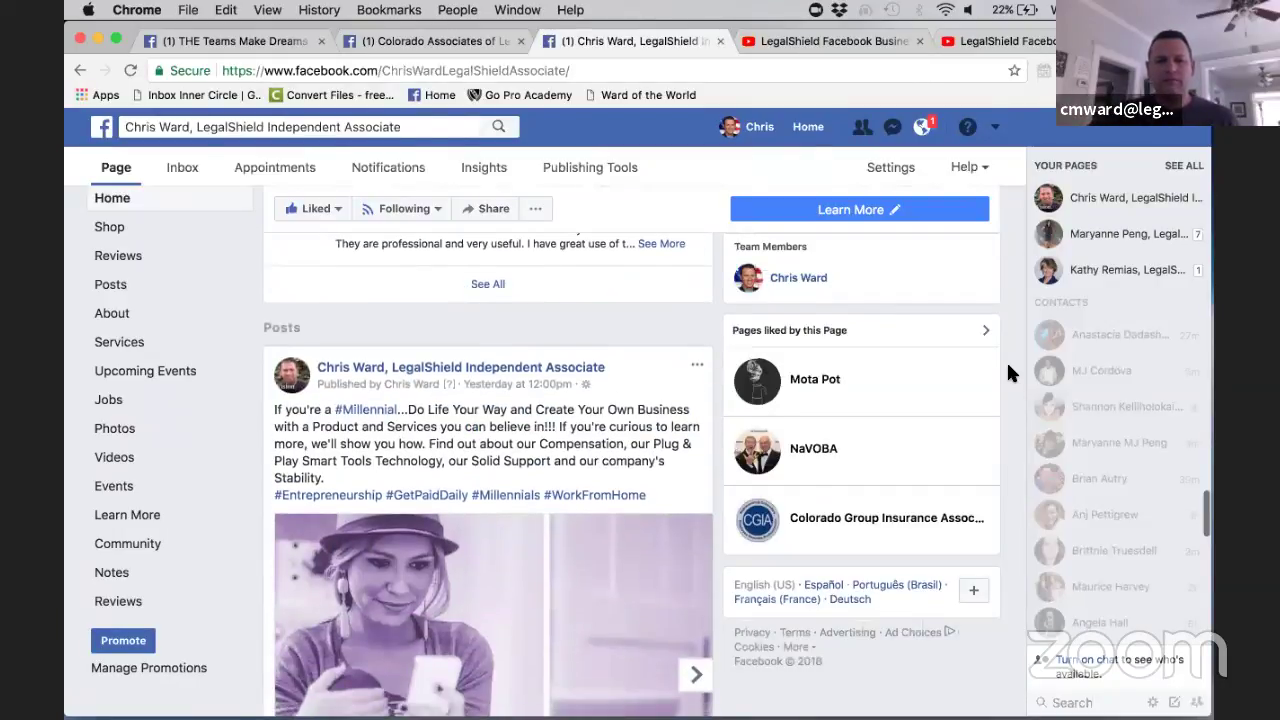
{"action": "scroll", "coordinate": [1008, 368], "scroll_direction": "down", "scroll_amount": 2}
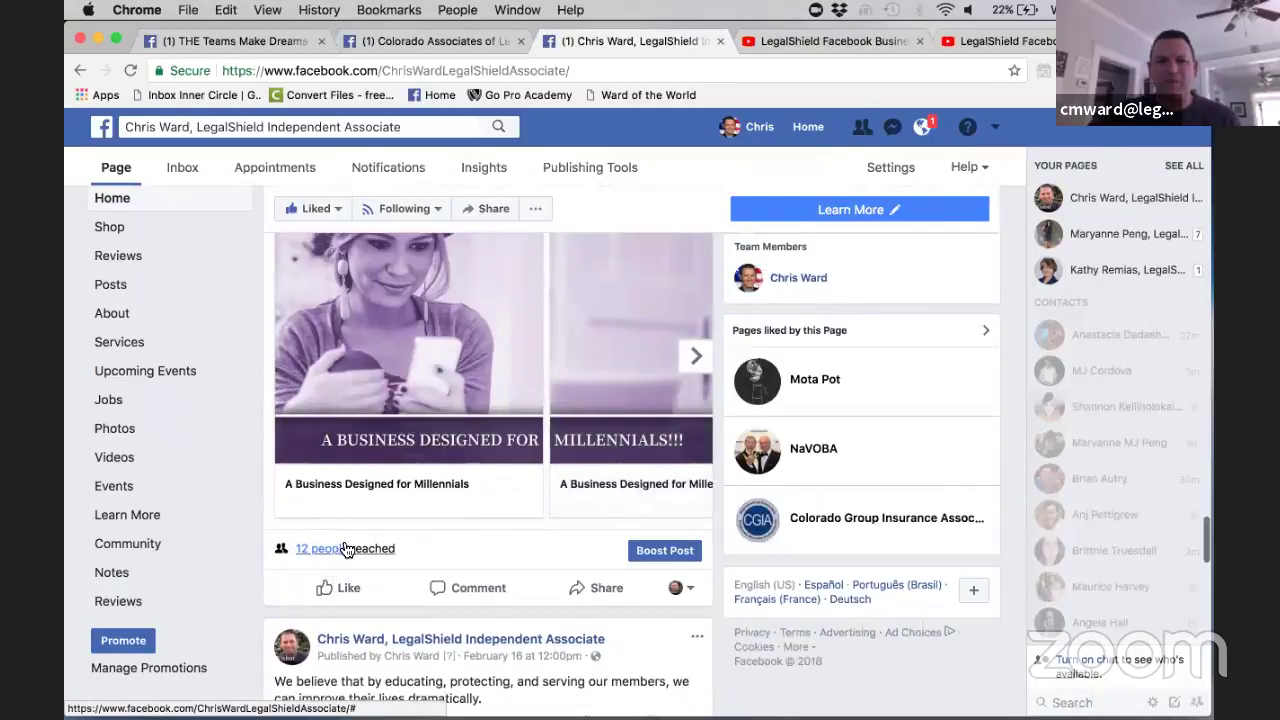
{"action": "scroll", "coordinate": [1010, 316], "scroll_direction": "up", "scroll_amount": 15}
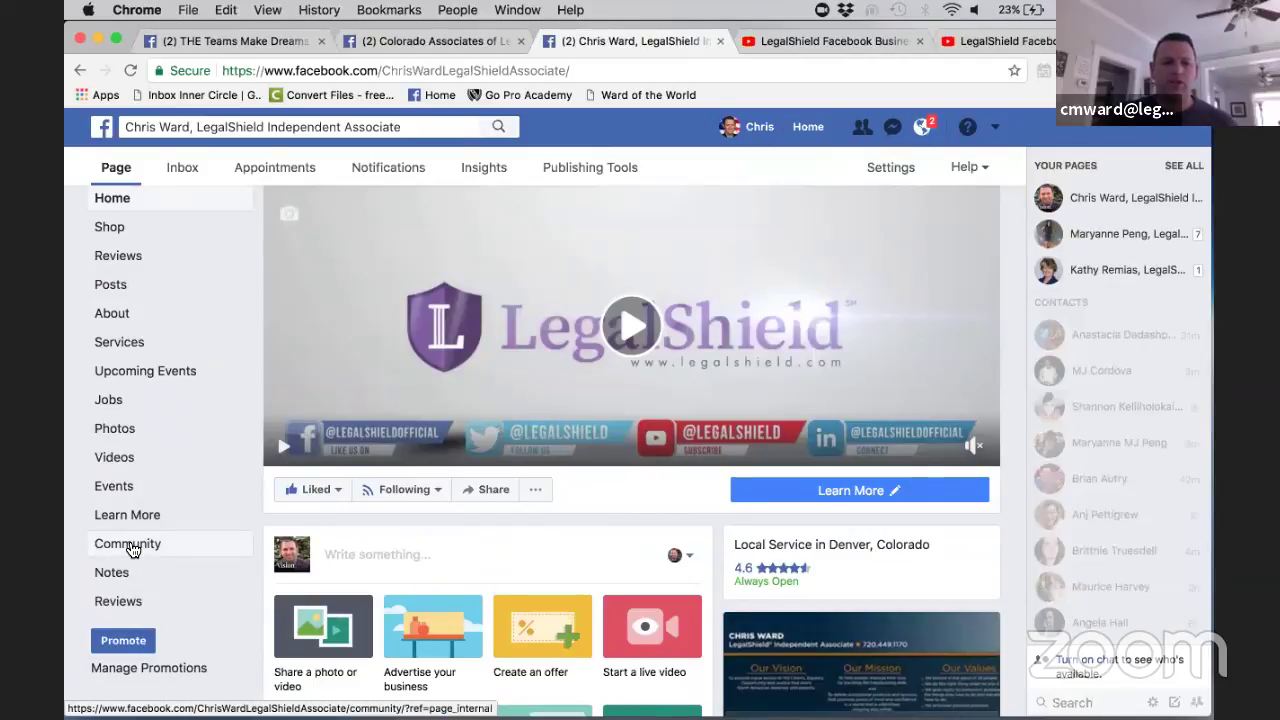
Open the business page's Community section and view the Groups area with its Create Group option.
{"action": "left_click", "coordinate": [131, 546]}
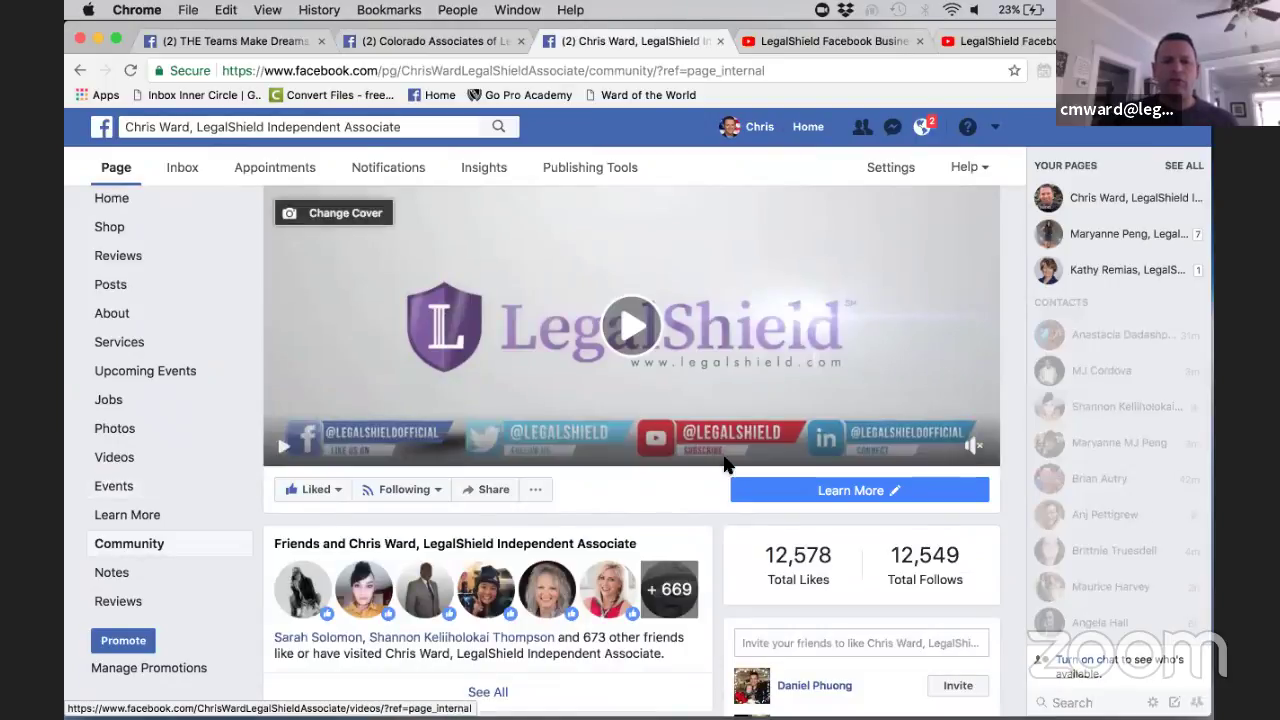
{"action": "scroll", "coordinate": [706, 520], "scroll_direction": "down", "scroll_amount": 3}
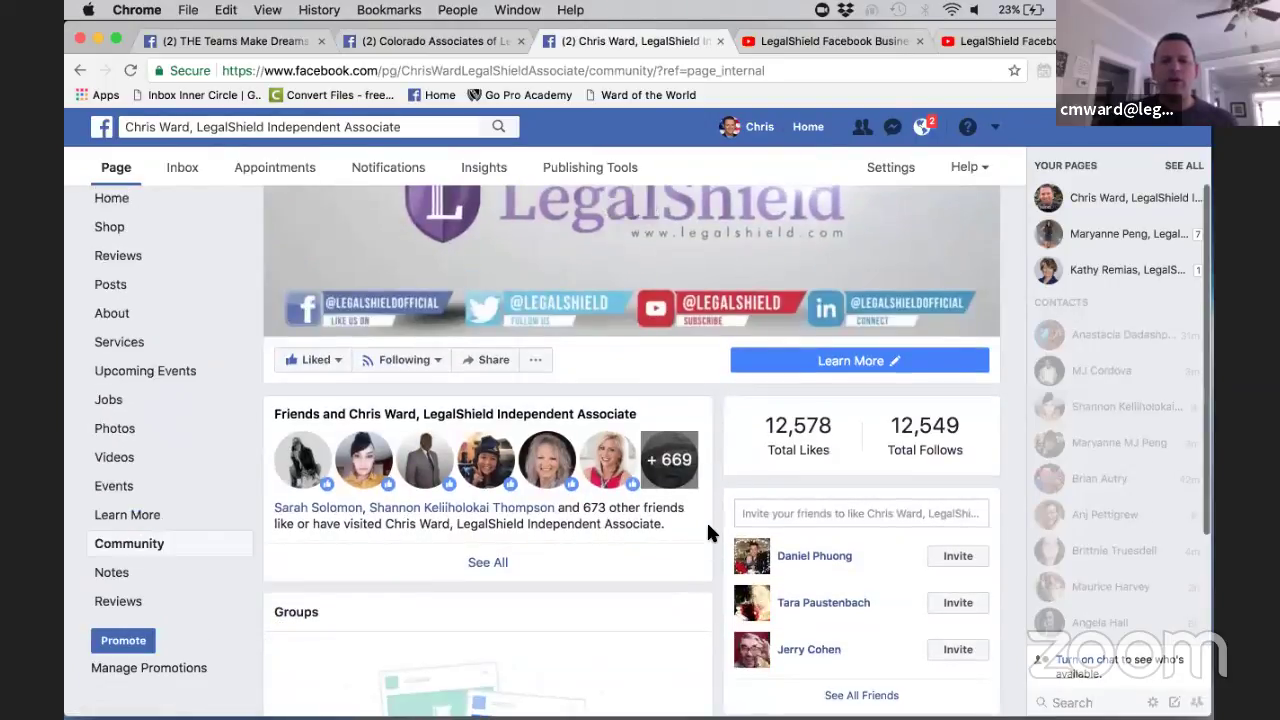
{"action": "scroll", "coordinate": [714, 497], "scroll_direction": "down", "scroll_amount": 2}
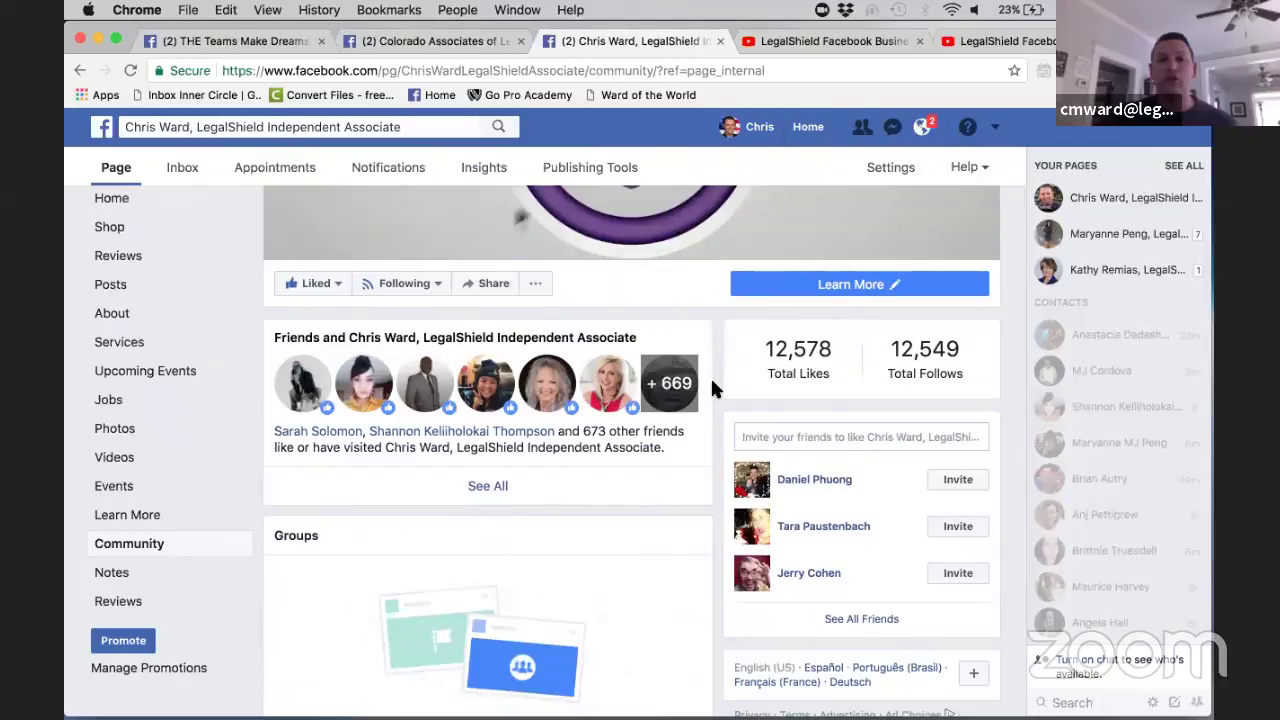
{"action": "scroll", "coordinate": [712, 382], "scroll_direction": "down", "scroll_amount": 1}
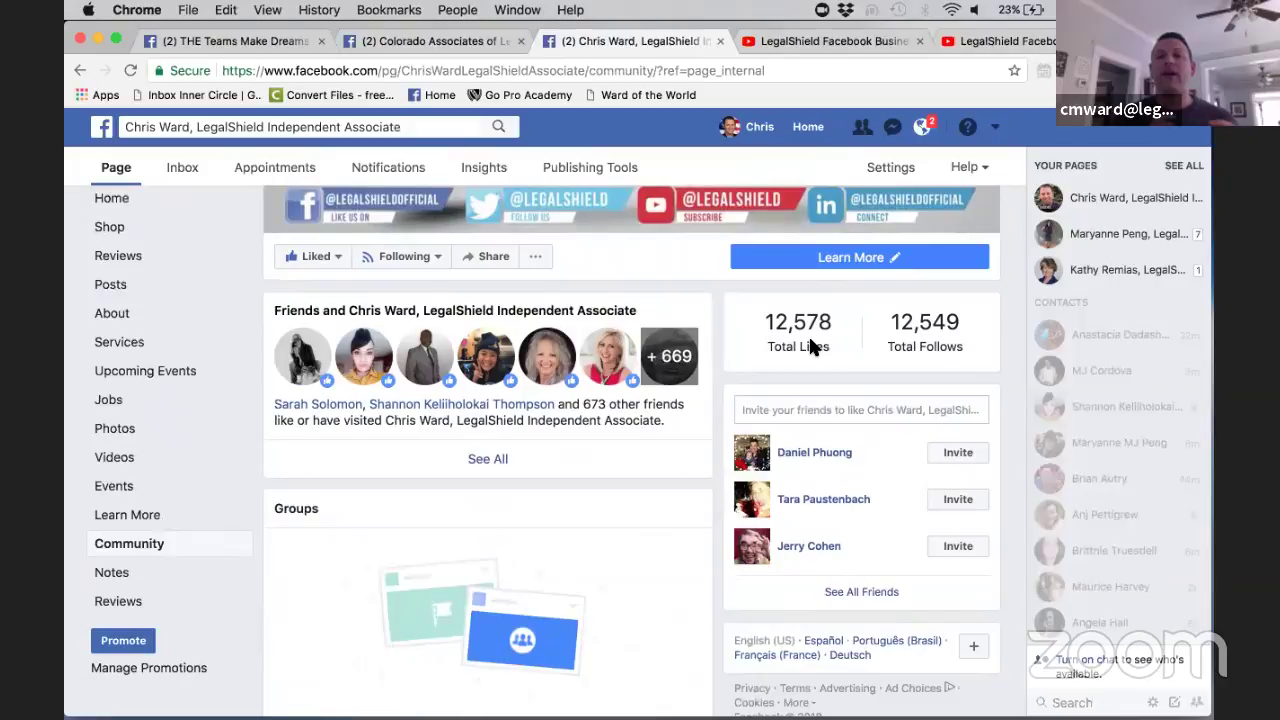
{"action": "scroll", "coordinate": [712, 474], "scroll_direction": "down", "scroll_amount": 5}
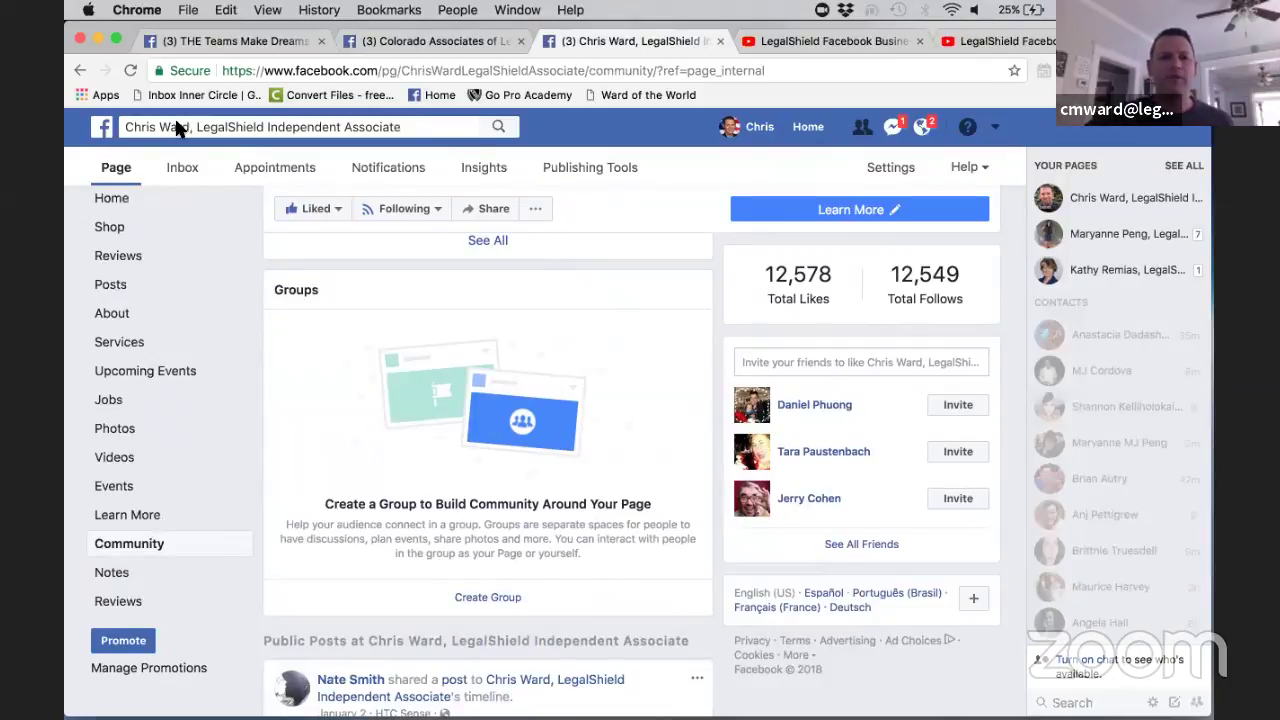
Switch to THE Teams Make Dreams GROUP PAGE and view its discussion, pinned event and member area.
{"action": "left_click", "coordinate": [225, 40]}
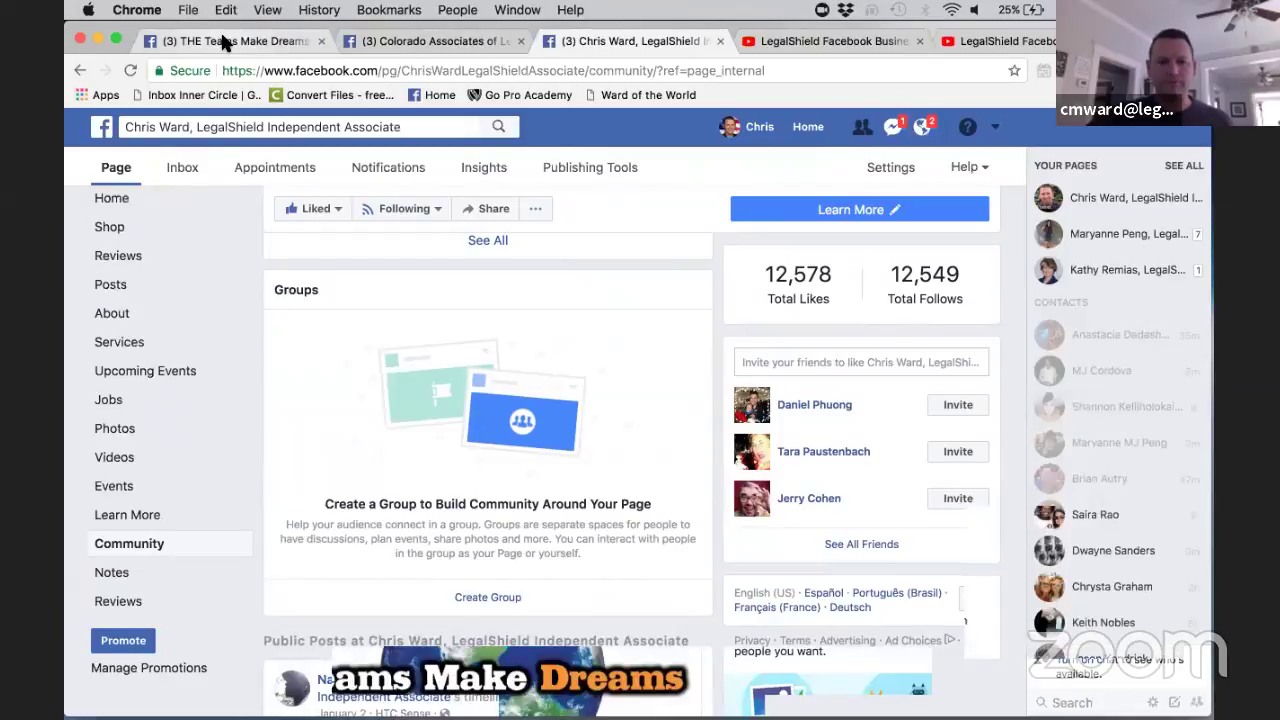
{"action": "scroll", "coordinate": [757, 243], "scroll_direction": "up", "scroll_amount": 3}
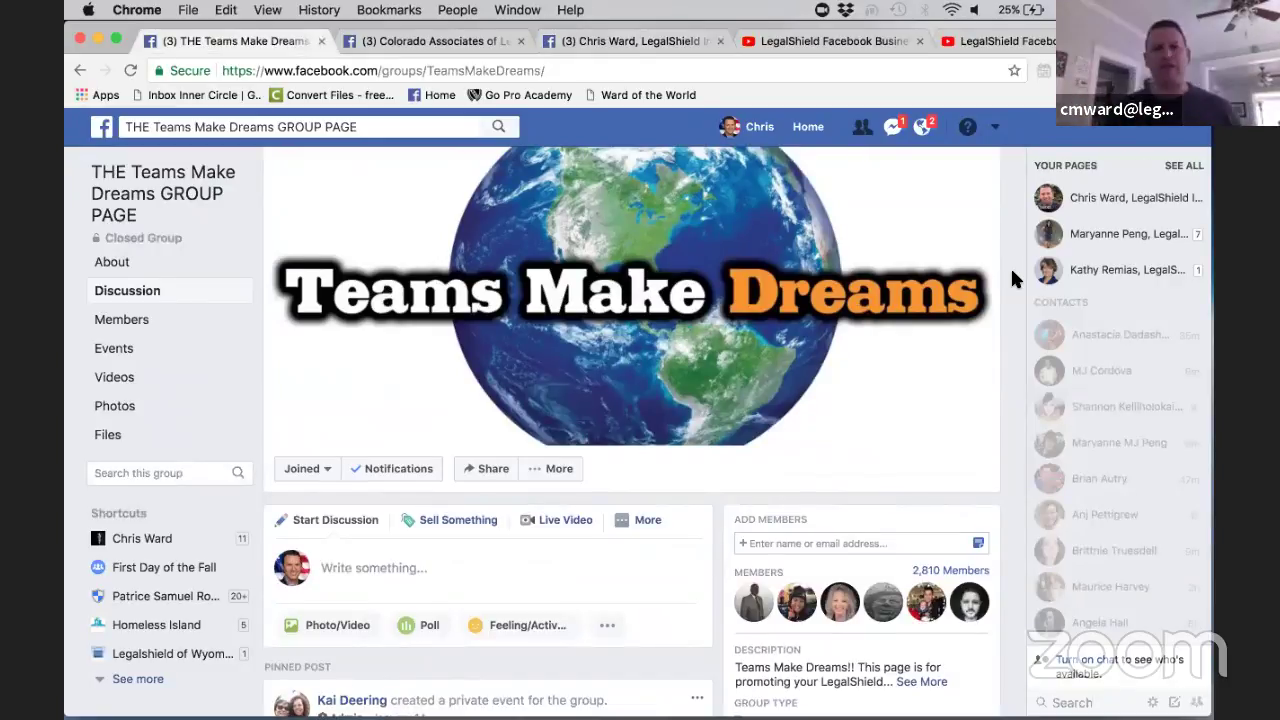
{"action": "scroll", "coordinate": [1016, 290], "scroll_direction": "down", "scroll_amount": 3}
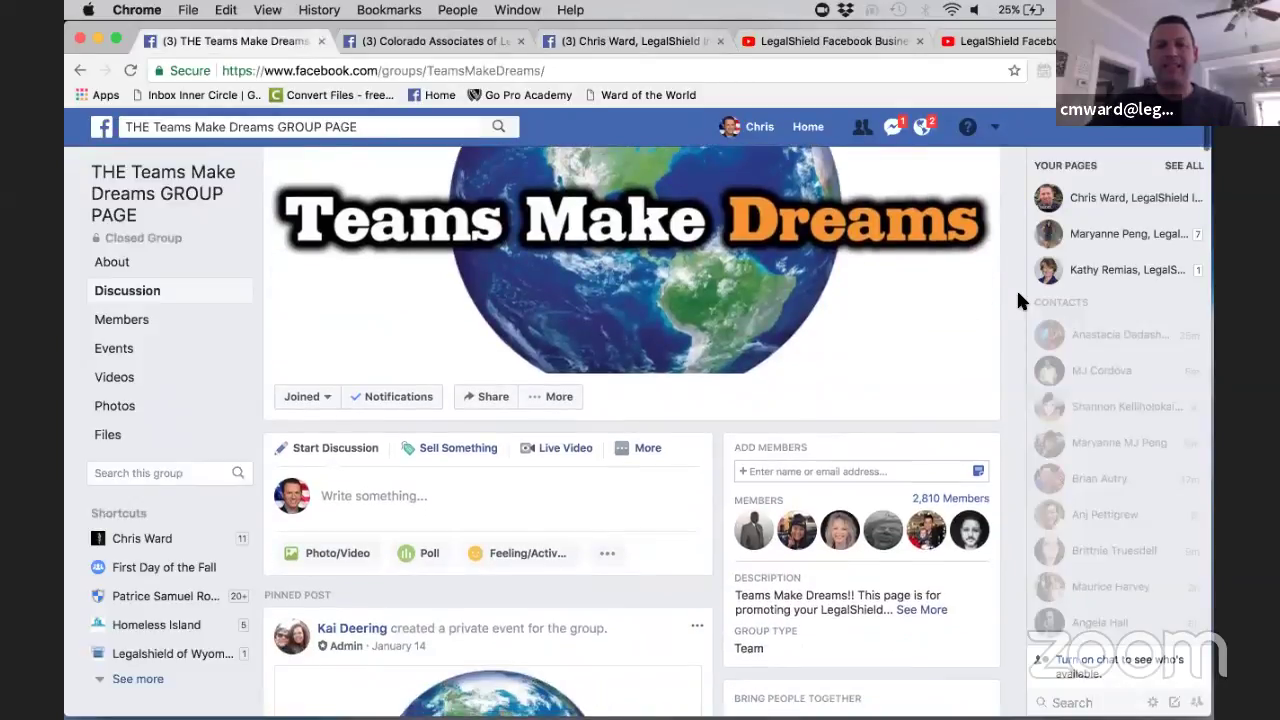
{"action": "scroll", "coordinate": [1016, 288], "scroll_direction": "down", "scroll_amount": 4}
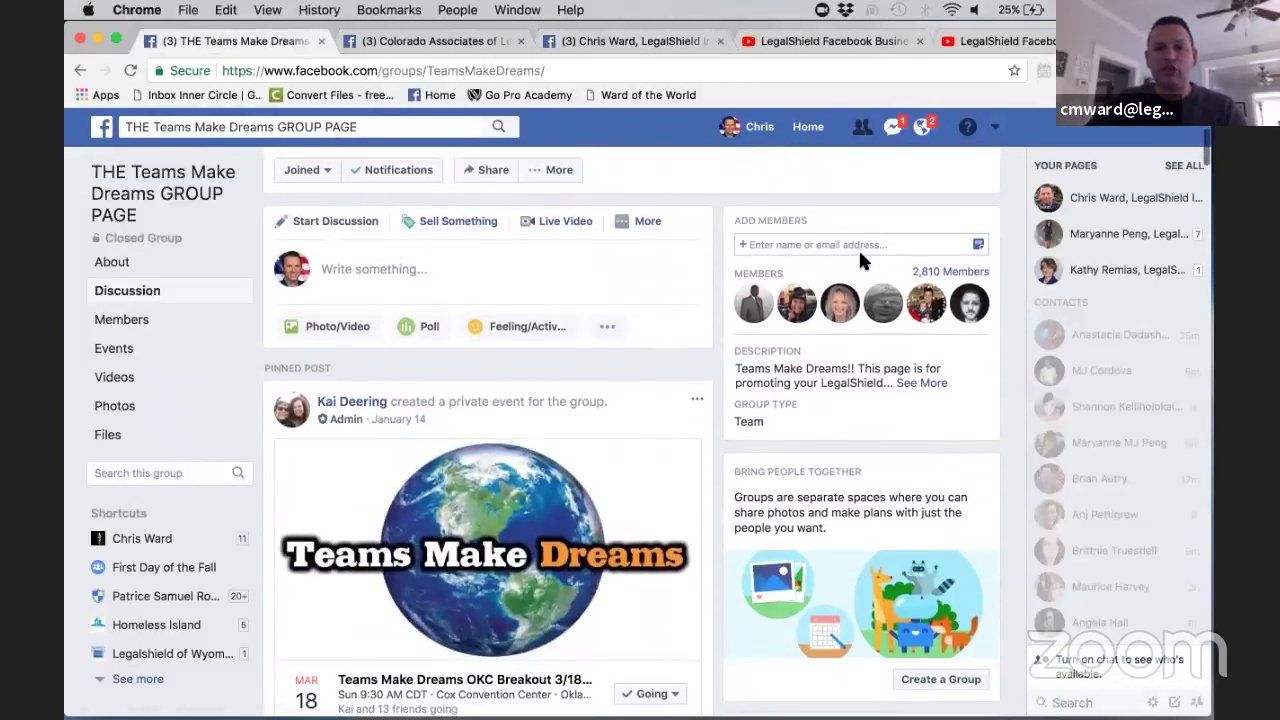
Look up a friend by first name for adding to the Teams Make Dreams group, and clear the entry.
{"action": "left_click", "coordinate": [784, 242]}
{"action": "type", "text": "va"}
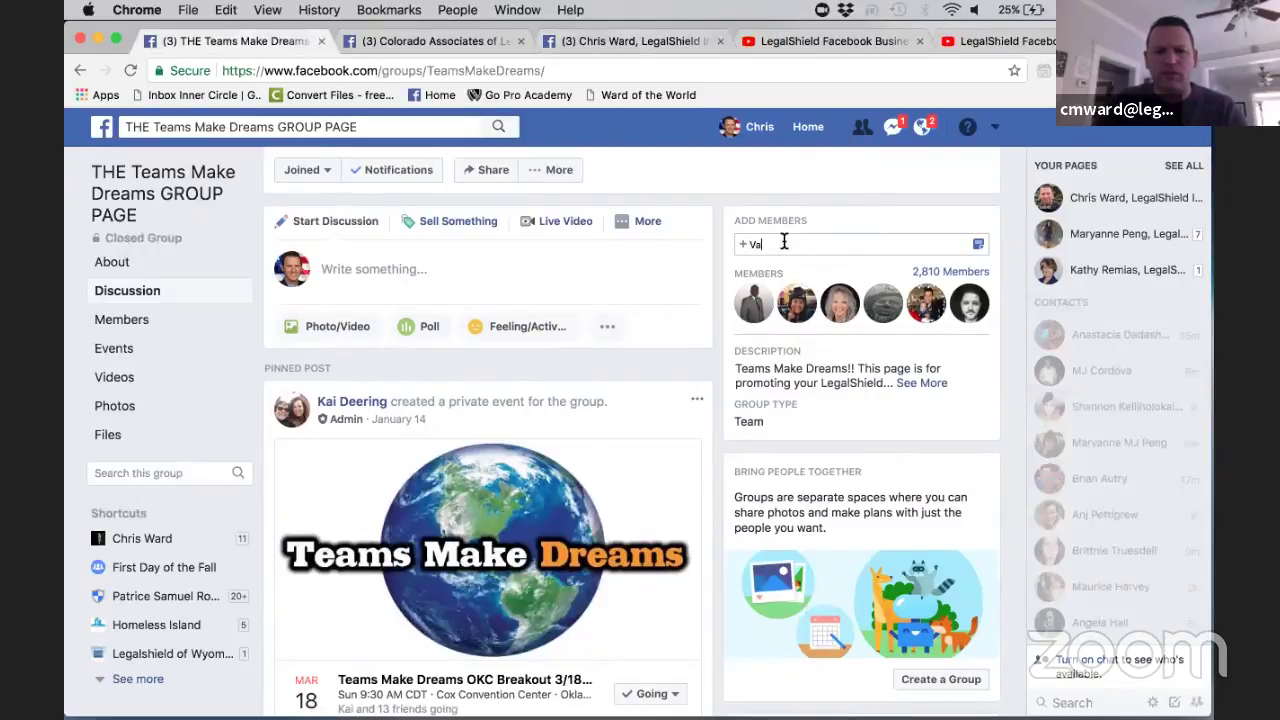
{"action": "type", "text": "leria"}
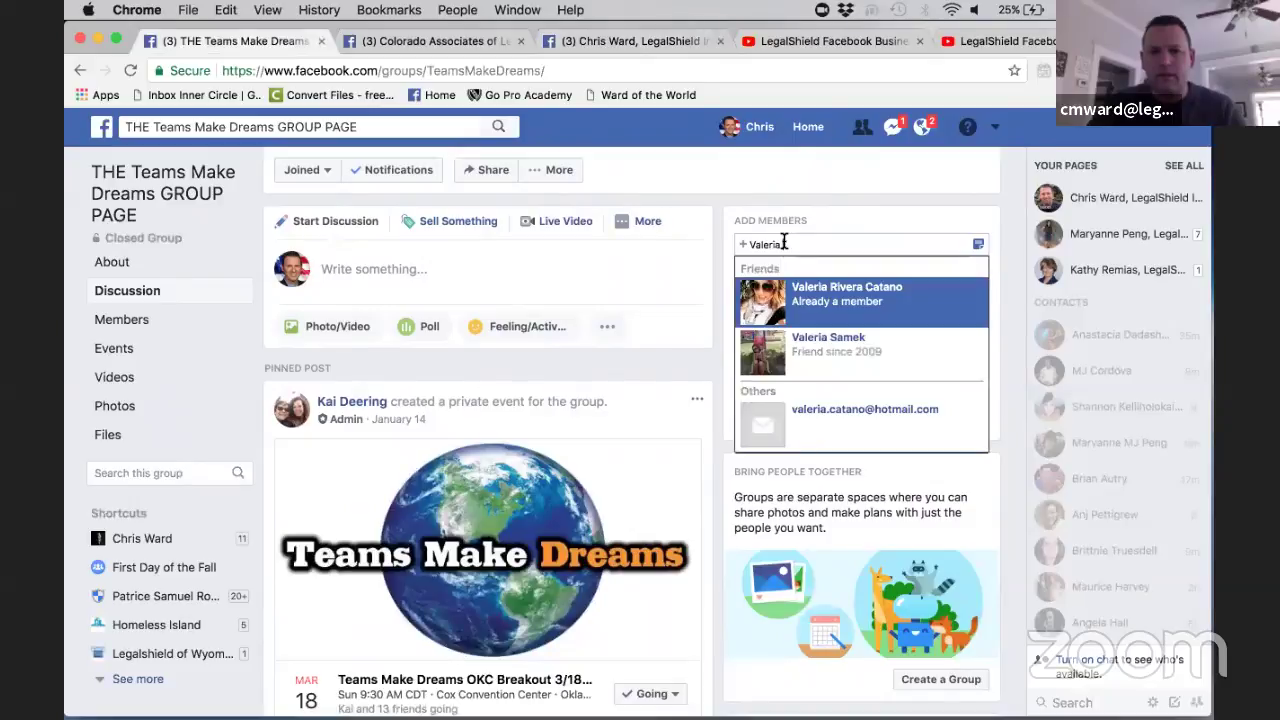
{"action": "left_click", "coordinate": [1002, 242]}
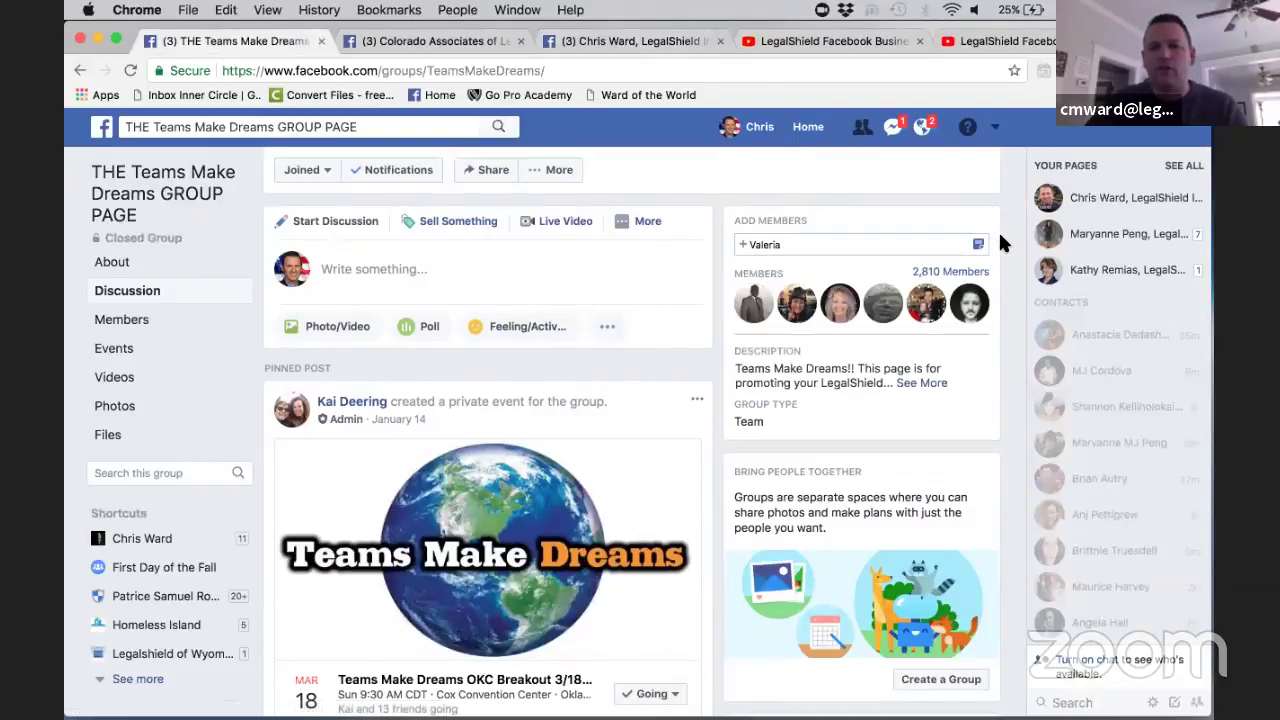
{"action": "double_click", "coordinate": [748, 243]}
{"action": "key", "text": "BackSpace"}
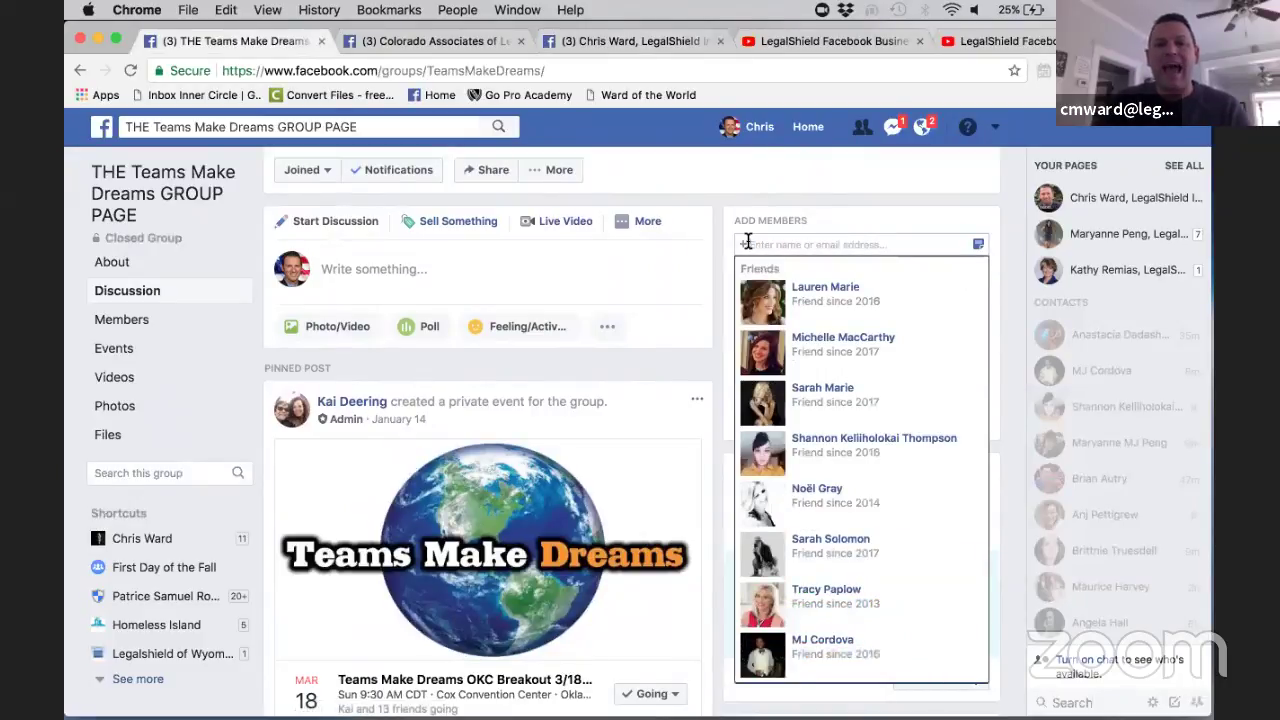
Post the comment "Welcome to the team!!!" on the Teams Make Dreams discussion post welcoming a new independent associate with banking experience.
{"action": "left_click", "coordinate": [1002, 214]}
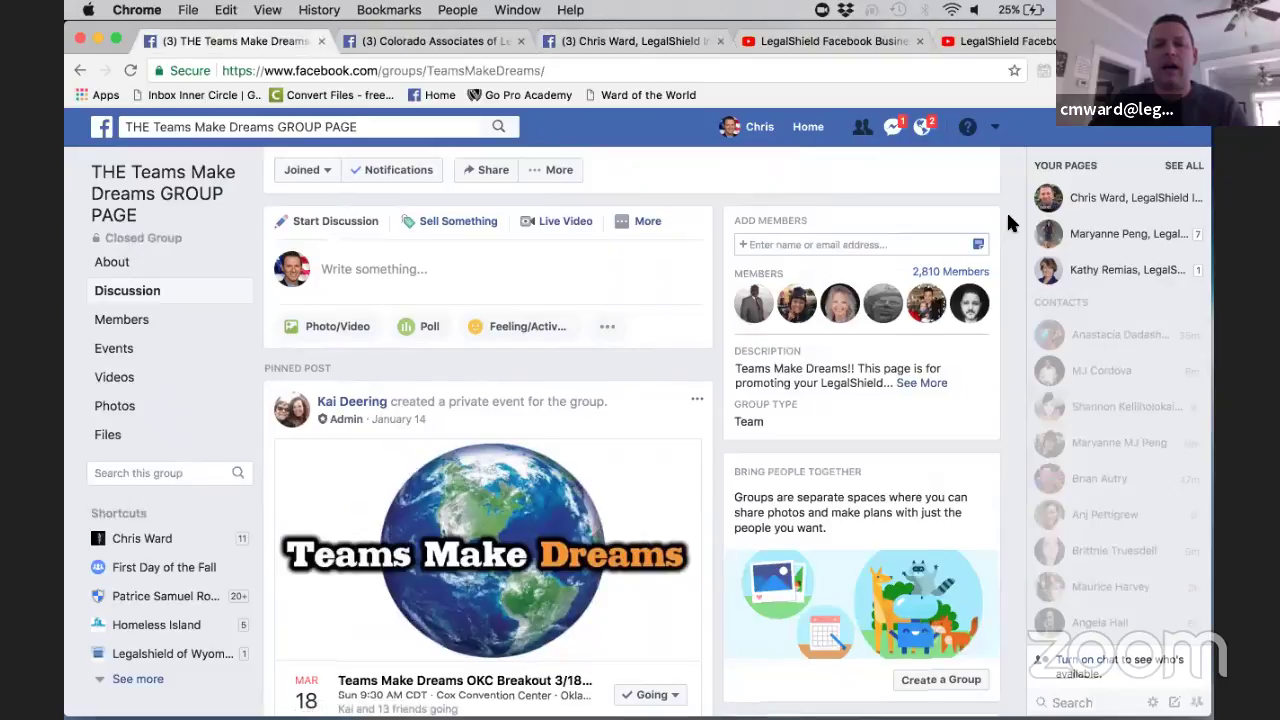
{"action": "scroll", "coordinate": [1008, 215], "scroll_direction": "up", "scroll_amount": 3}
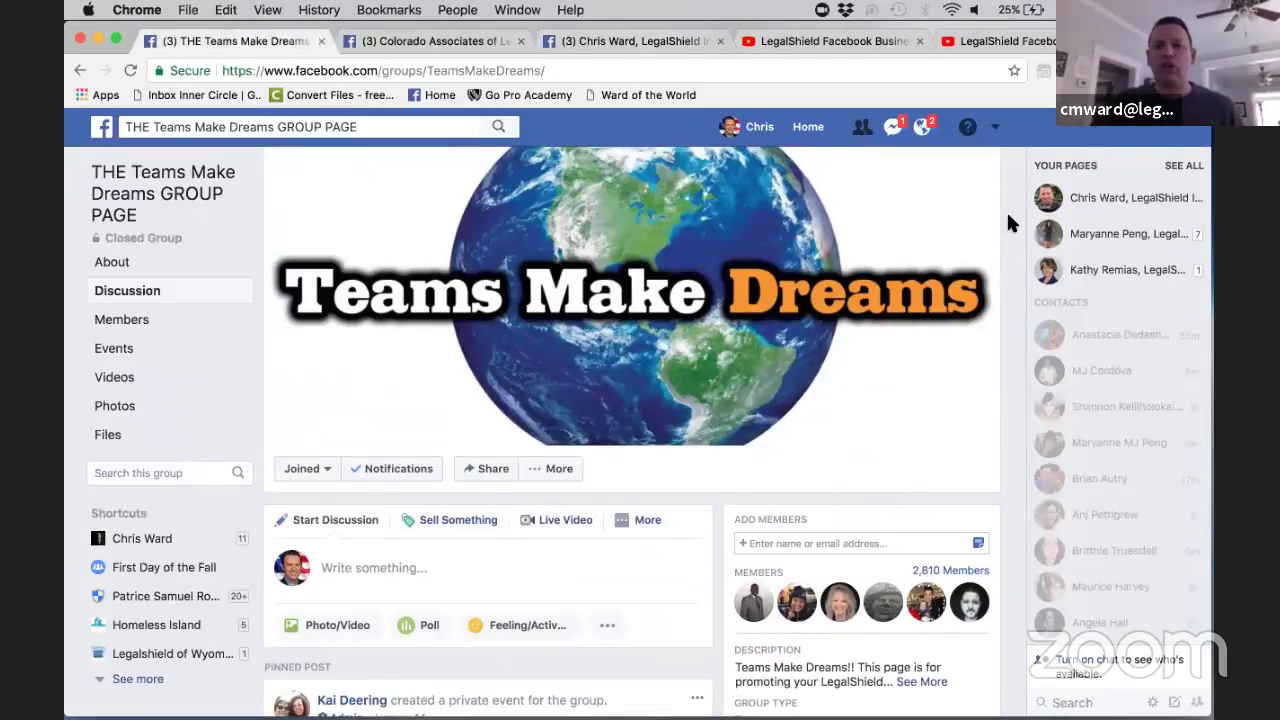
{"action": "scroll", "coordinate": [1008, 218], "scroll_direction": "down", "scroll_amount": 10}
{"action": "scroll", "coordinate": [1008, 220], "scroll_direction": "down", "scroll_amount": 10}
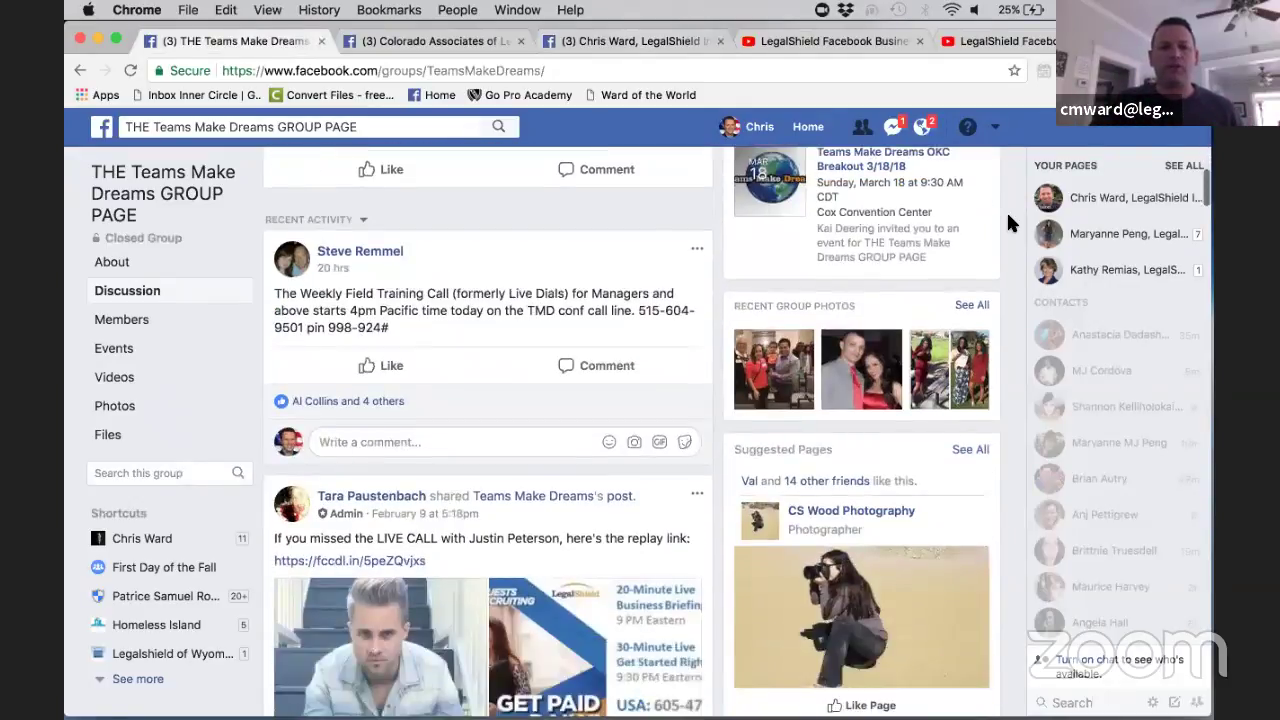
{"action": "scroll", "coordinate": [1008, 216], "scroll_direction": "down", "scroll_amount": 8}
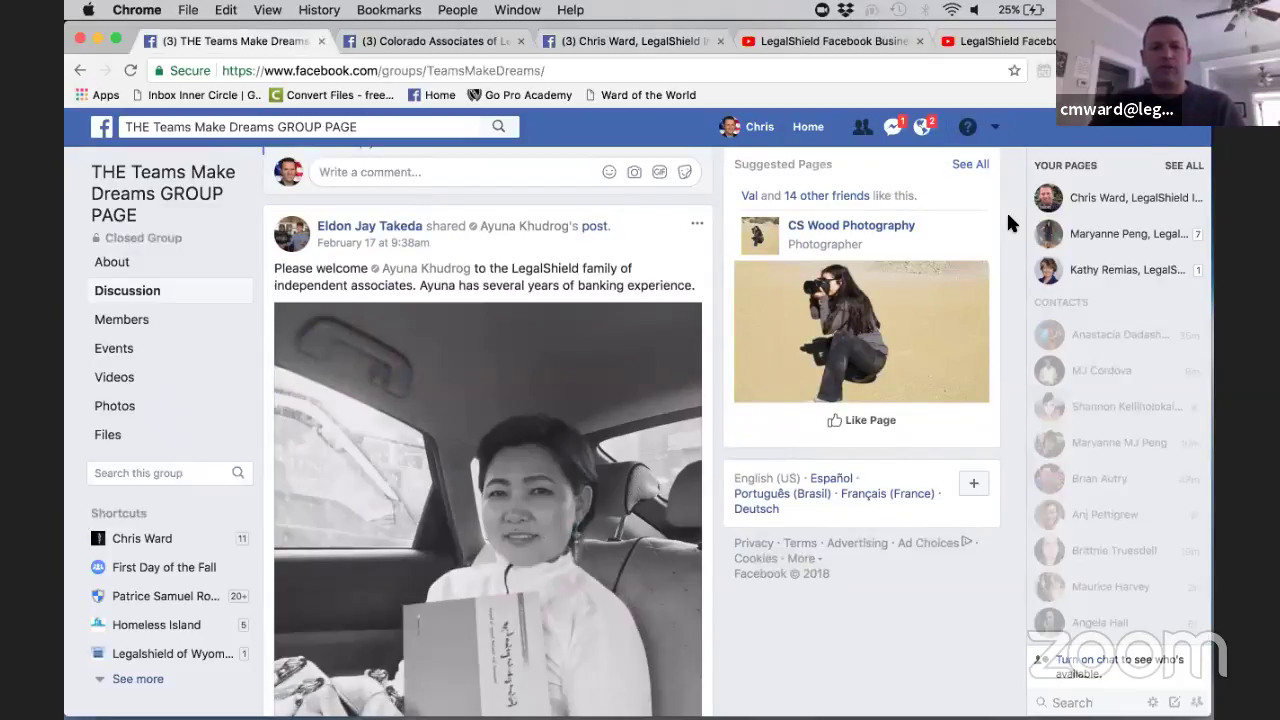
{"action": "scroll", "coordinate": [1008, 222], "scroll_direction": "down", "scroll_amount": 5}
{"action": "scroll", "coordinate": [1006, 210], "scroll_direction": "down", "scroll_amount": 5}
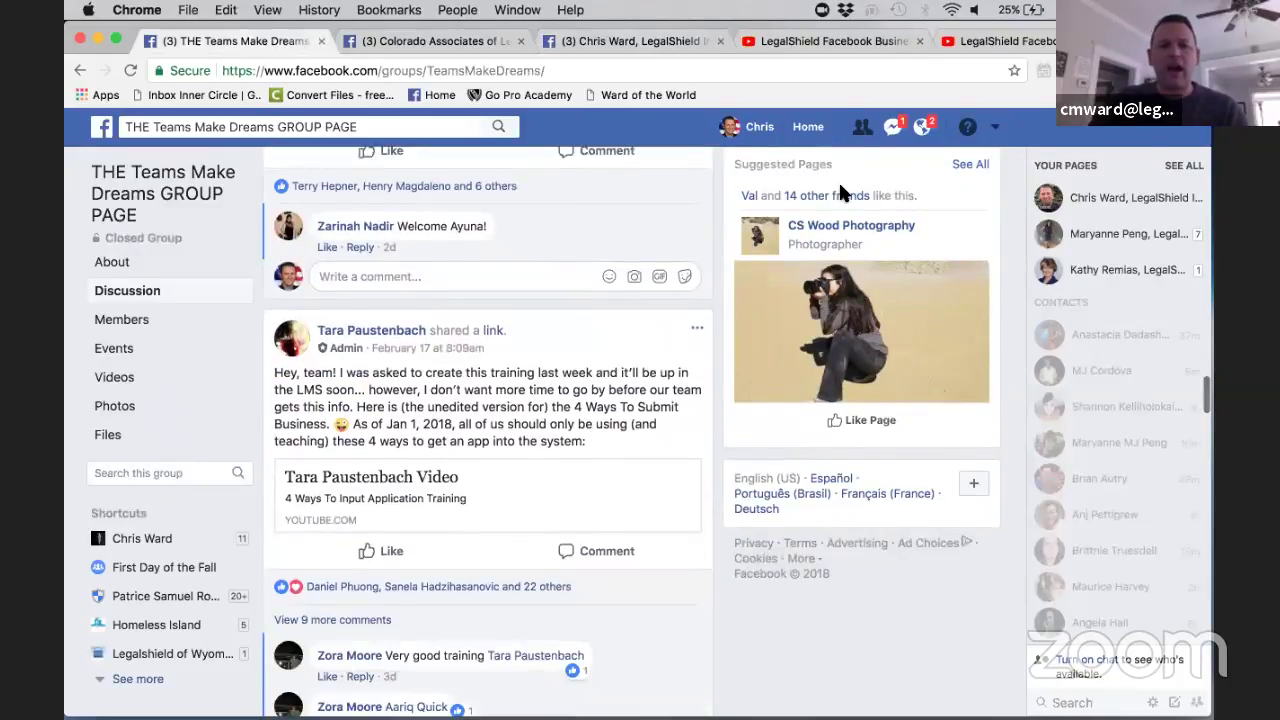
{"action": "left_click", "coordinate": [384, 280]}
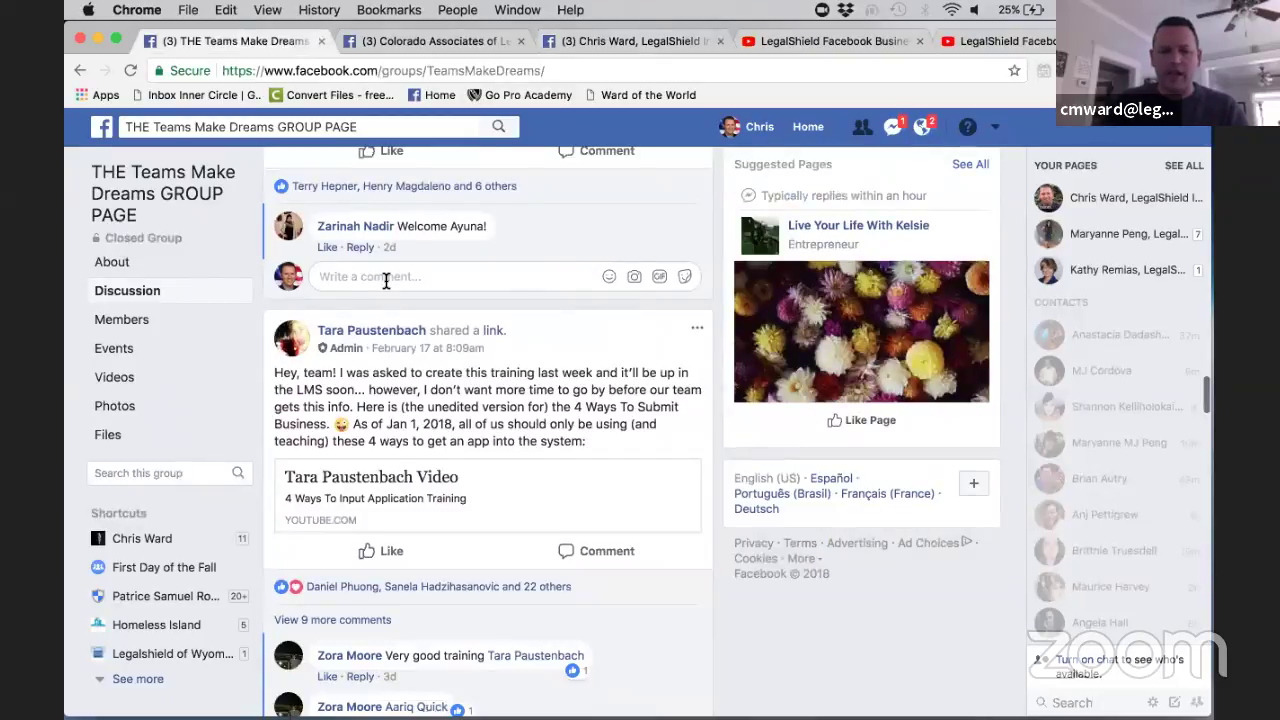
{"action": "type", "text": "Welcome to the t"}
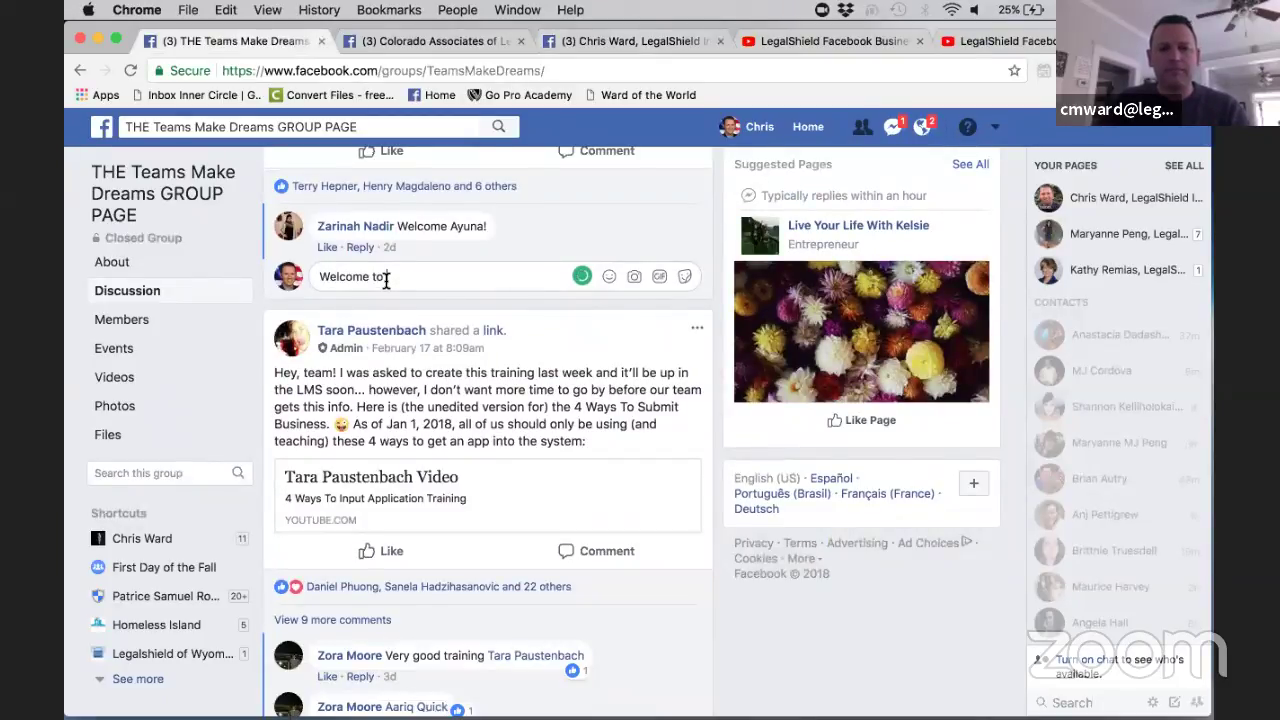
{"action": "type", "text": "eam!!!"}
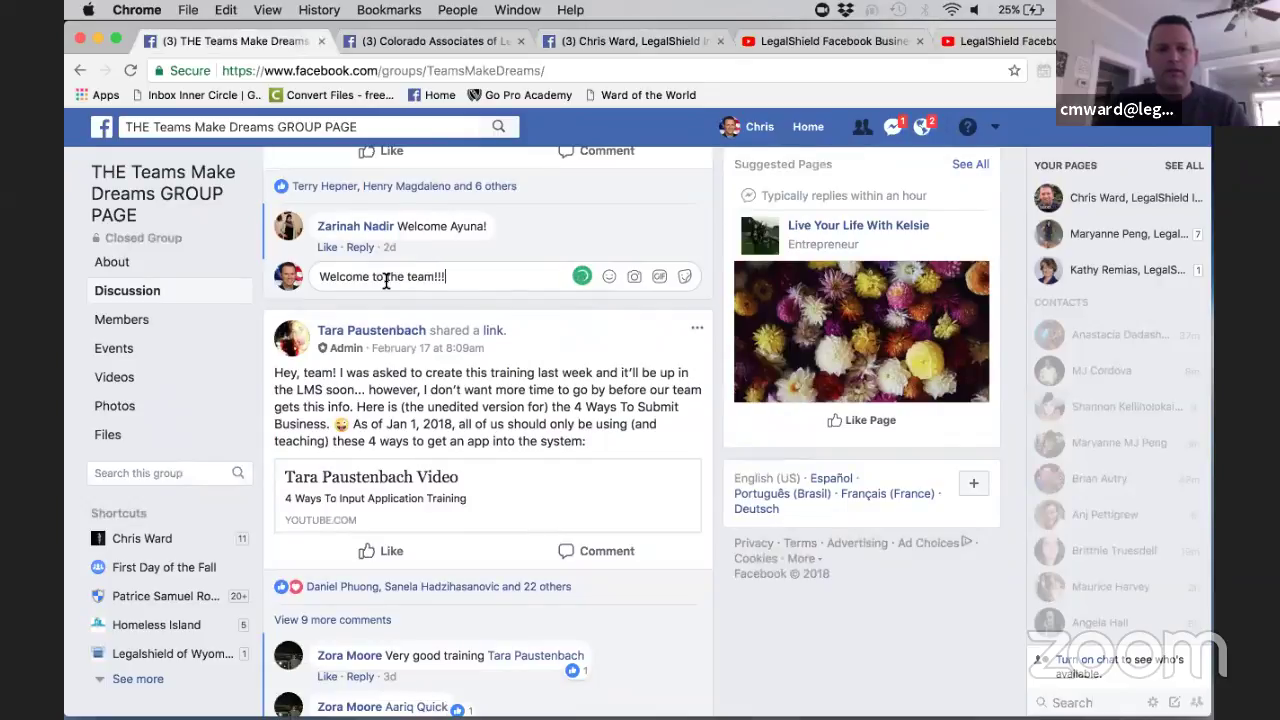
{"action": "key", "text": "Return"}
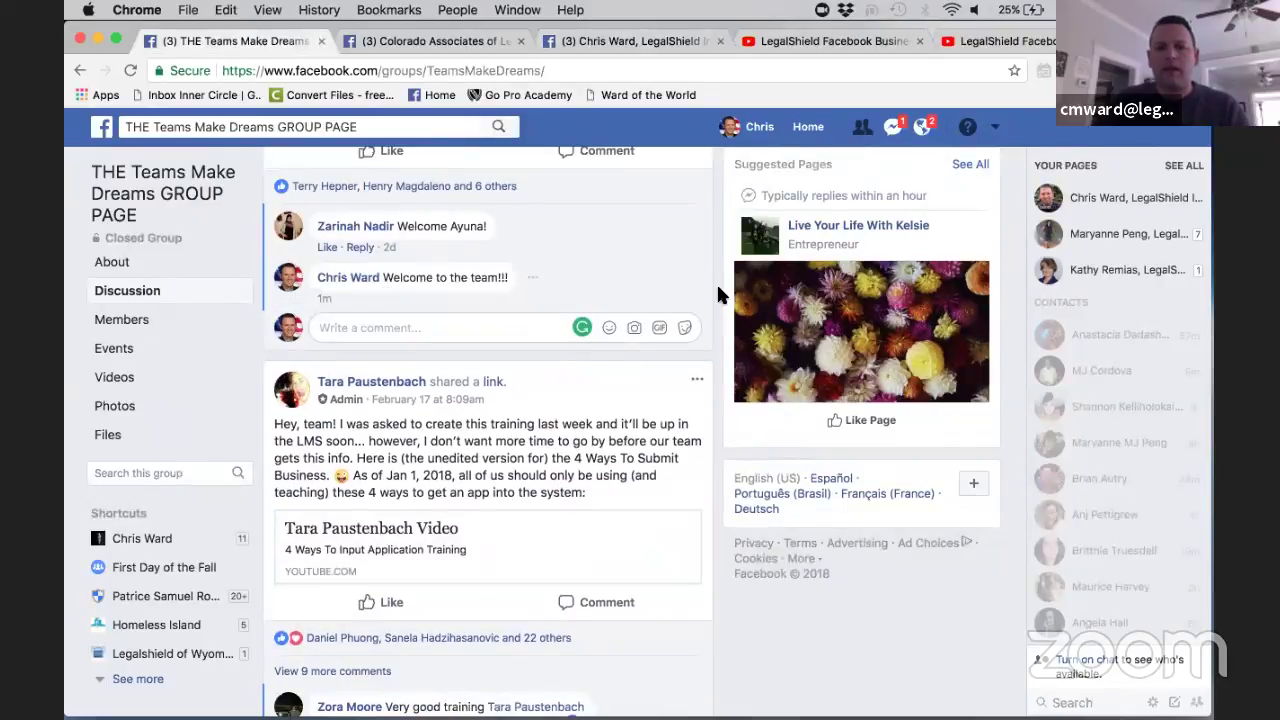
Examine the new-associate welcome post and the neighbouring discussion posts, returning to the beginning of the Teams Make Dreams group.
{"action": "scroll", "coordinate": [718, 285], "scroll_direction": "up", "scroll_amount": 10}
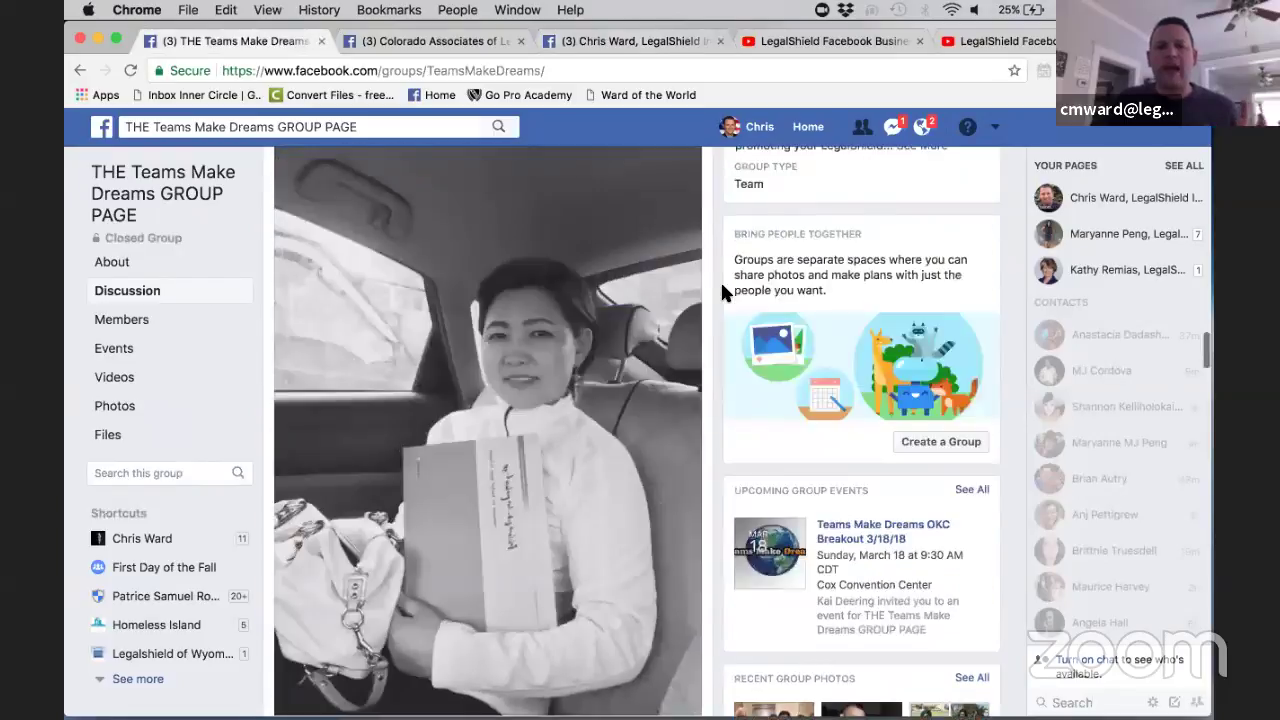
{"action": "scroll", "coordinate": [722, 287], "scroll_direction": "up", "scroll_amount": 3}
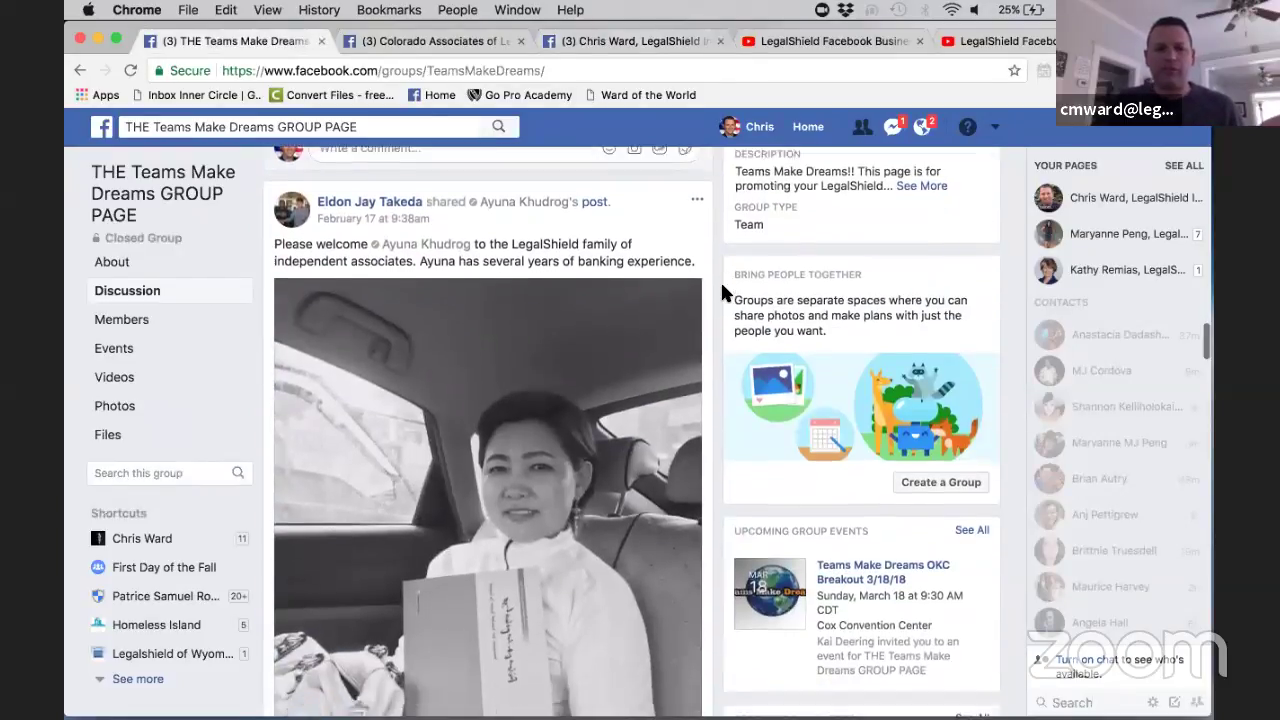
{"action": "scroll", "coordinate": [722, 291], "scroll_direction": "down", "scroll_amount": 5}
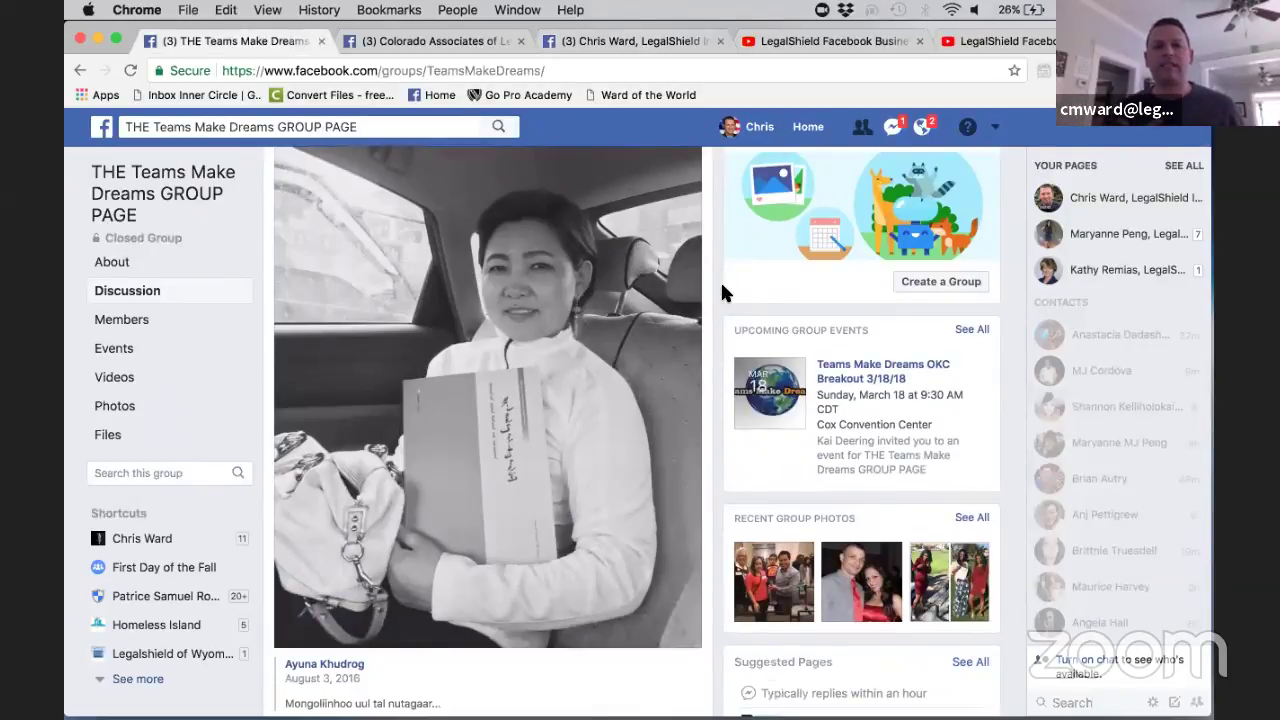
{"action": "scroll", "coordinate": [722, 291], "scroll_direction": "down", "scroll_amount": 1}
{"action": "scroll", "coordinate": [722, 291], "scroll_direction": "up", "scroll_amount": 5}
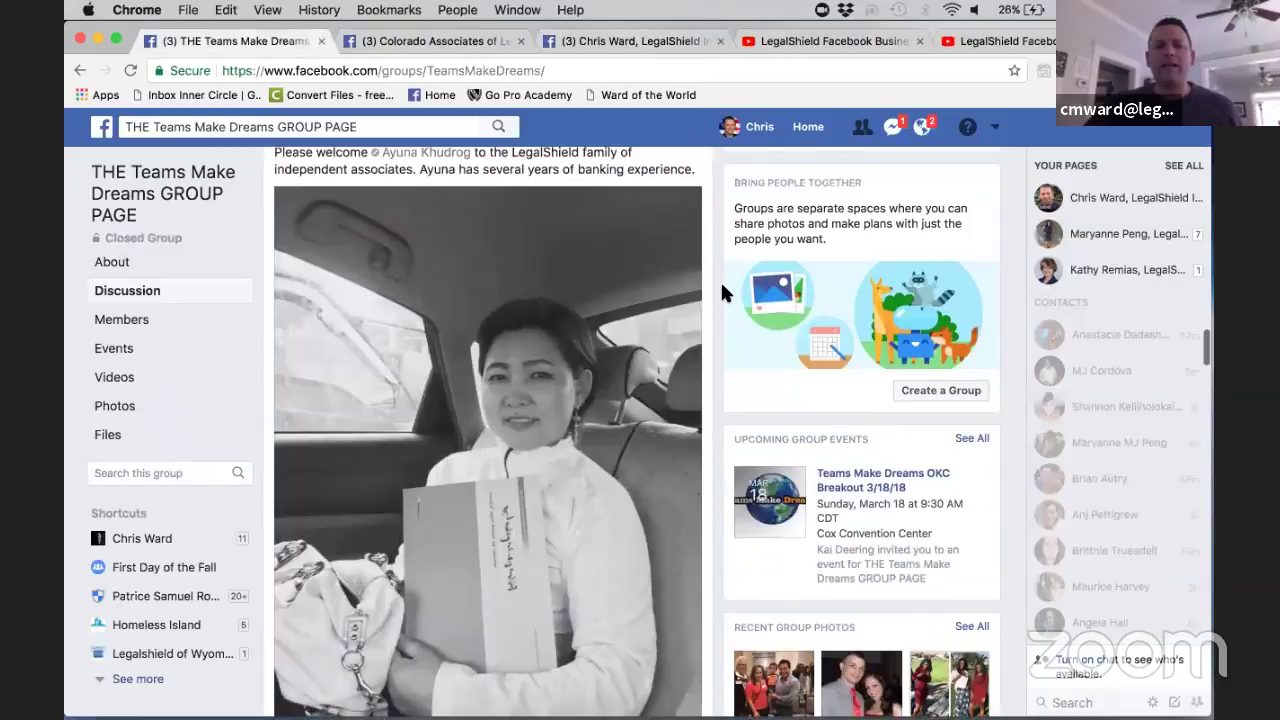
{"action": "scroll", "coordinate": [722, 289], "scroll_direction": "up", "scroll_amount": 1}
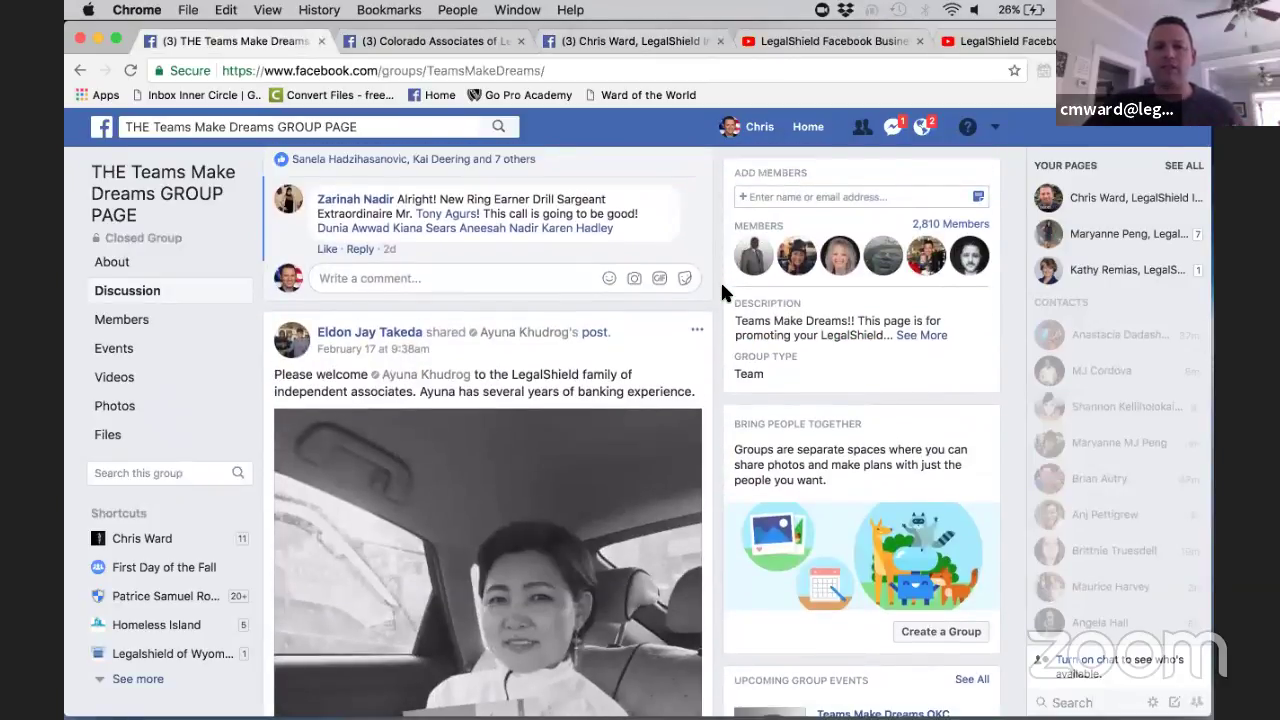
{"action": "scroll", "coordinate": [722, 289], "scroll_direction": "up", "scroll_amount": 4}
{"action": "scroll", "coordinate": [722, 289], "scroll_direction": "down", "scroll_amount": 4}
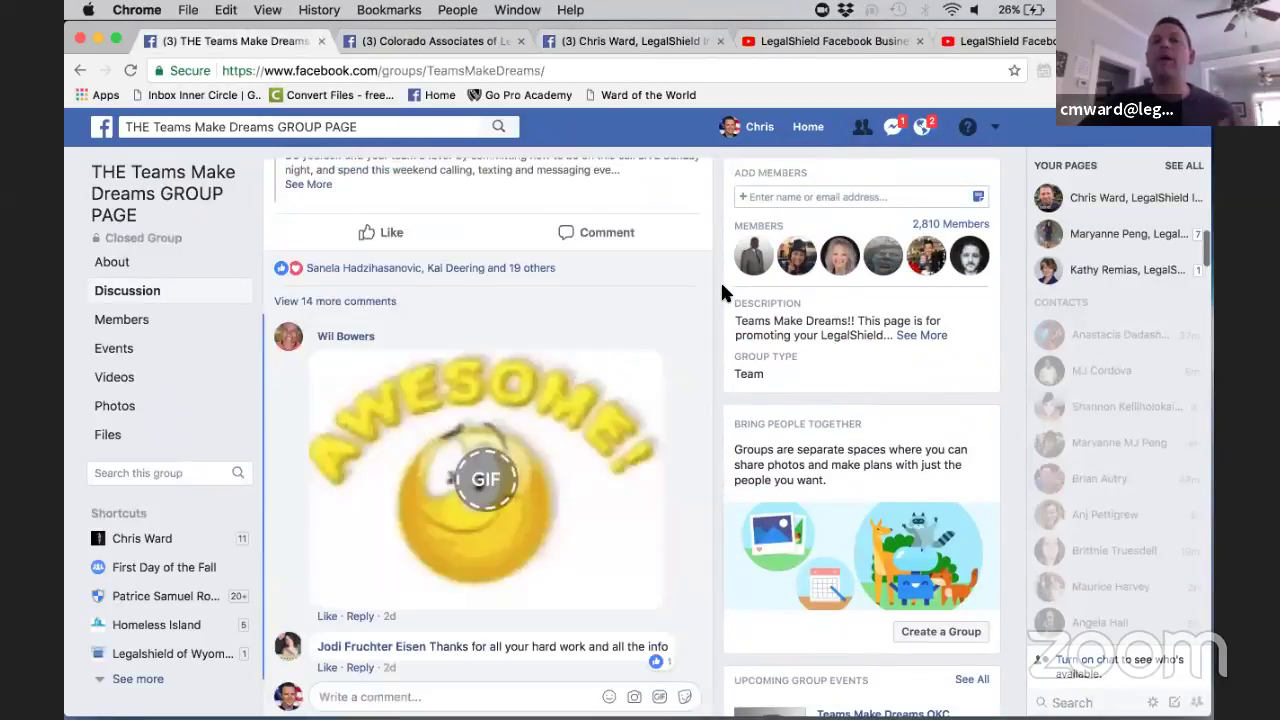
{"action": "scroll", "coordinate": [722, 289], "scroll_direction": "up", "scroll_amount": 10}
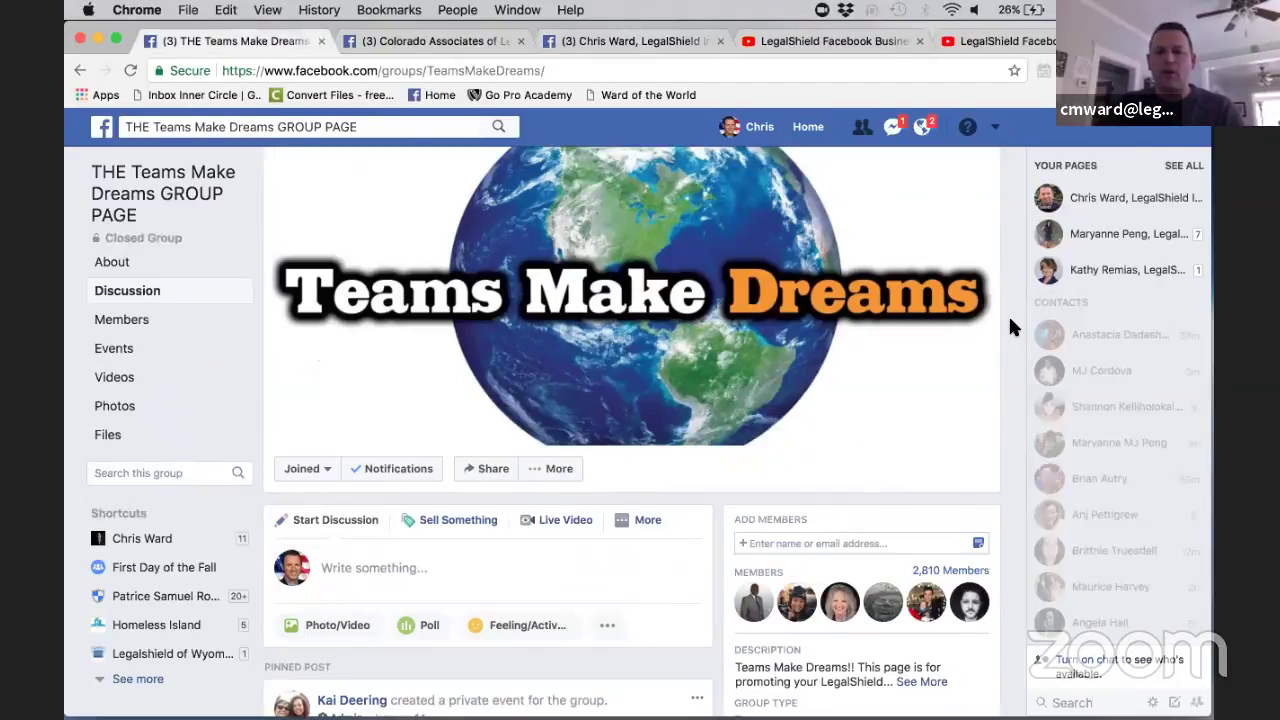
Switch to the Colorado Associates of LegalShield page and view its cover, story, page tips and community figures.
{"action": "left_click", "coordinate": [478, 44]}
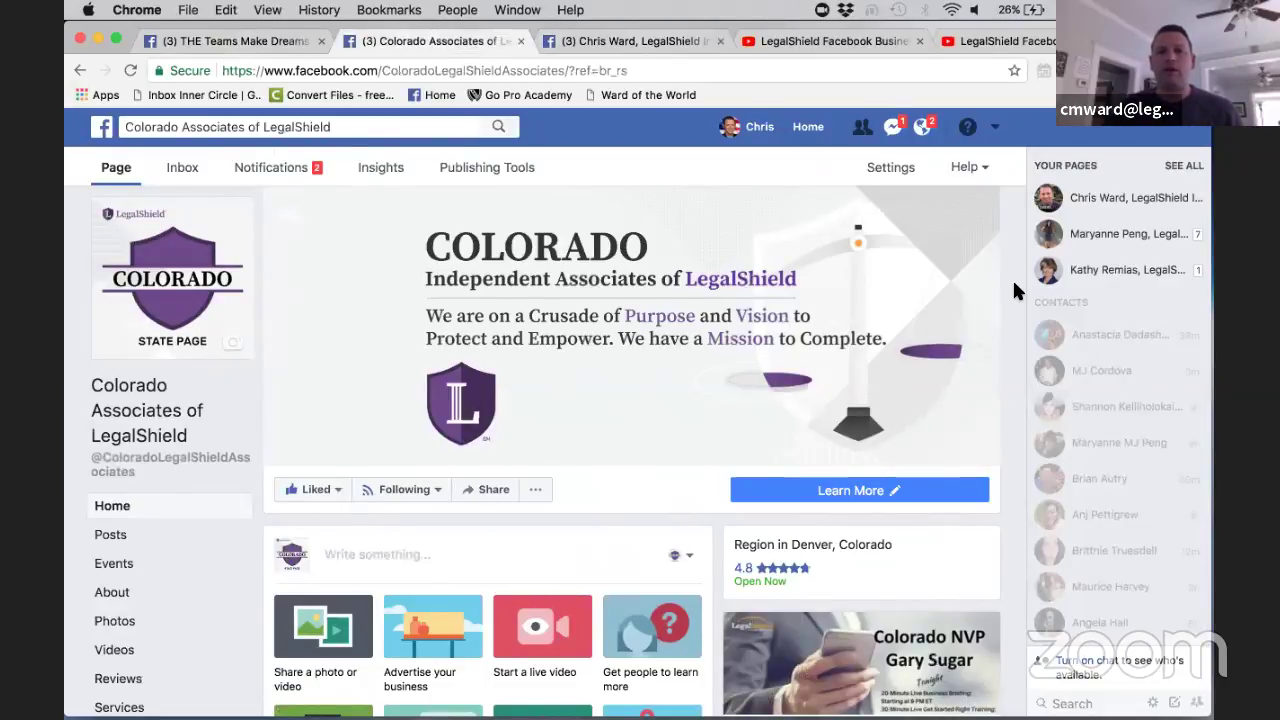
{"action": "scroll", "coordinate": [1013, 290], "scroll_direction": "down", "scroll_amount": 3}
{"action": "scroll", "coordinate": [1012, 288], "scroll_direction": "down", "scroll_amount": 3}
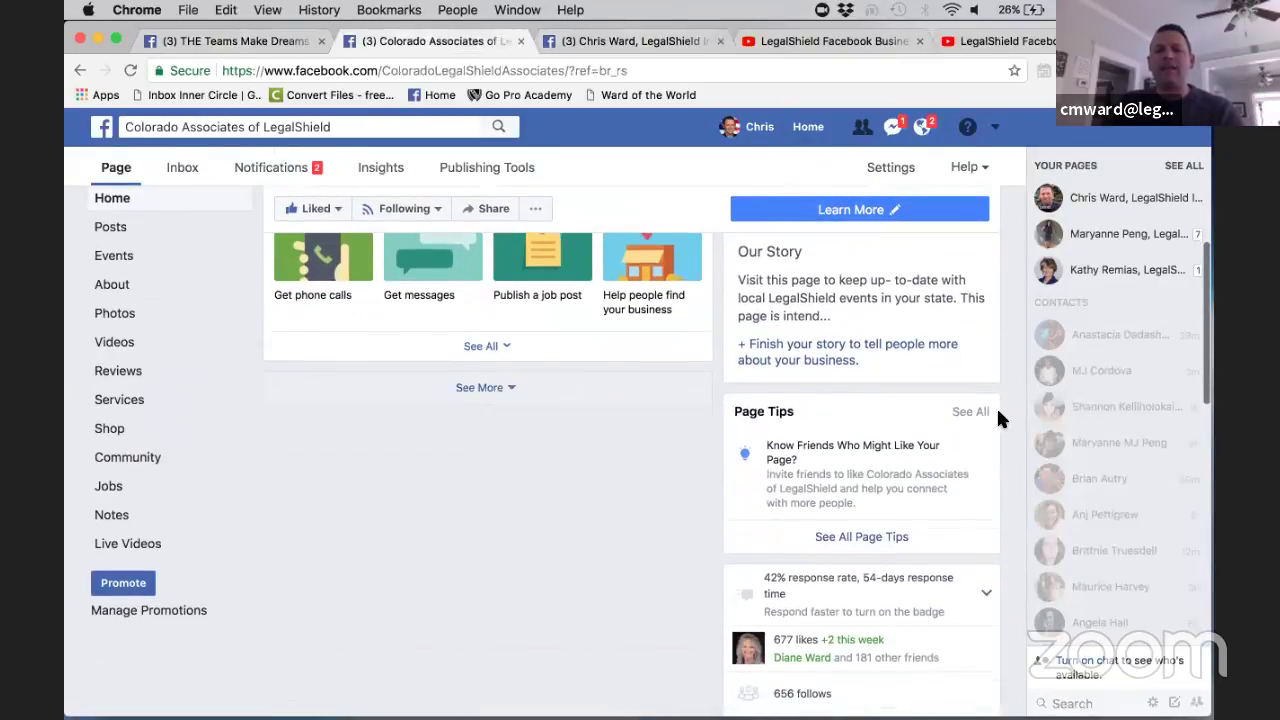
{"action": "scroll", "coordinate": [997, 415], "scroll_direction": "up", "scroll_amount": 2}
{"action": "scroll", "coordinate": [997, 410], "scroll_direction": "up", "scroll_amount": 3}
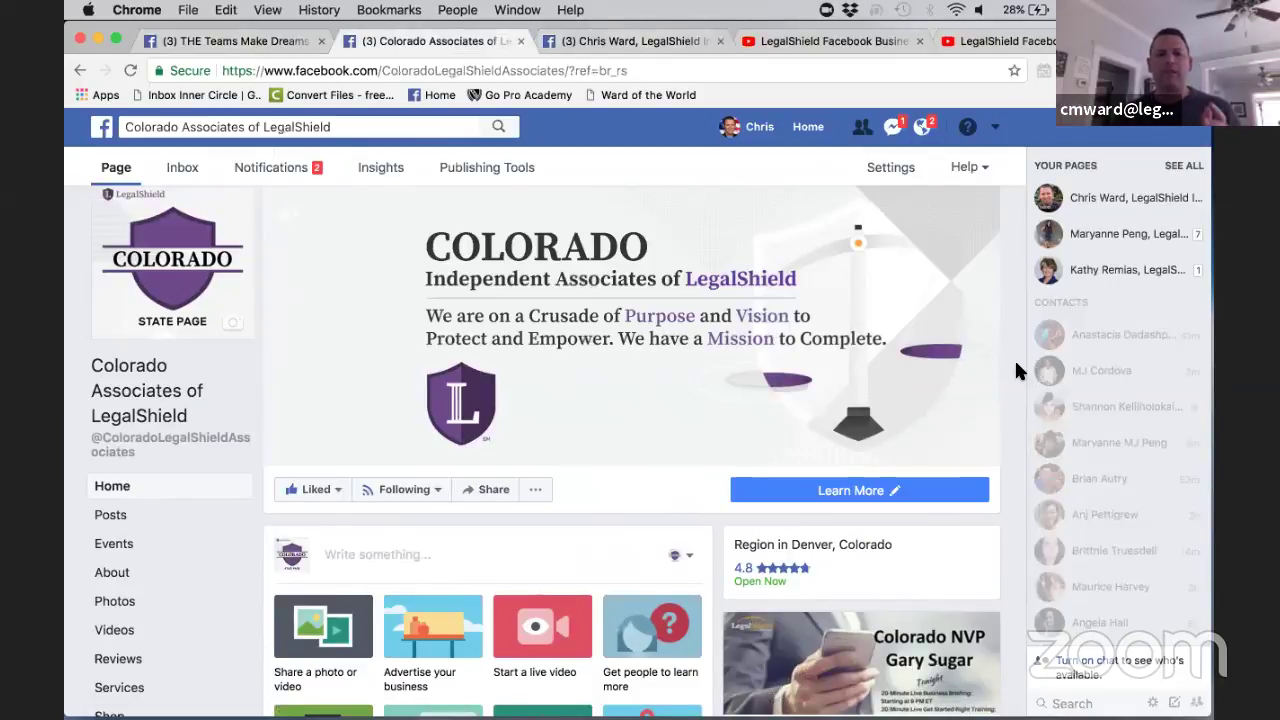
Return to the LegalShield Independent Associate business page's Community section and start creating a new group for the page.
{"action": "left_click", "coordinate": [678, 45]}
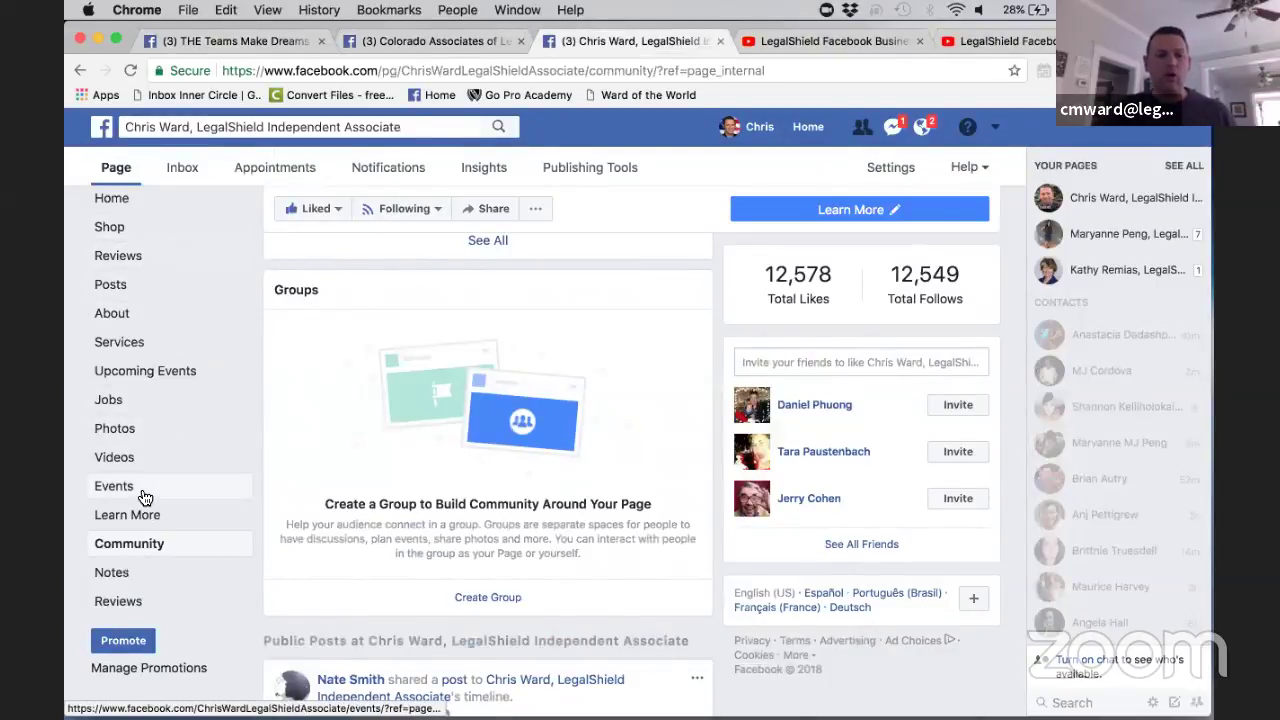
{"action": "scroll", "coordinate": [143, 491], "scroll_direction": "up", "scroll_amount": 5}
{"action": "scroll", "coordinate": [143, 497], "scroll_direction": "down", "scroll_amount": 5}
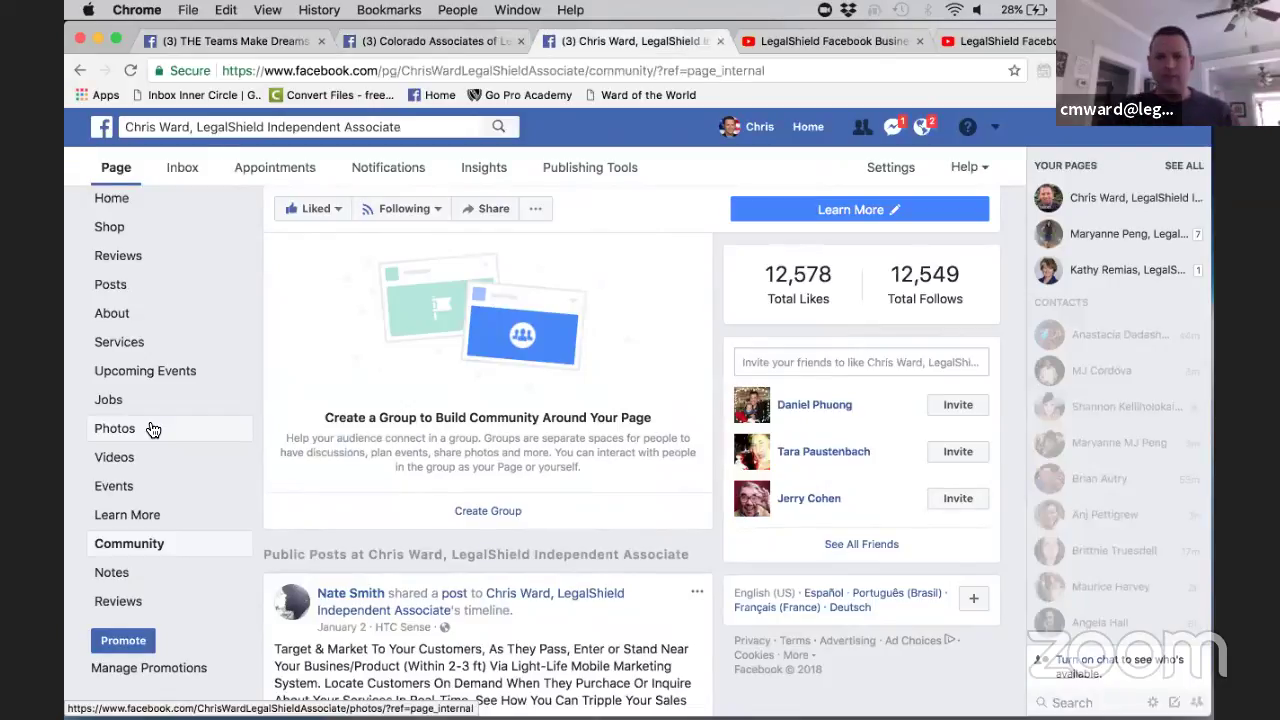
{"action": "scroll", "coordinate": [152, 429], "scroll_direction": "down", "scroll_amount": 2}
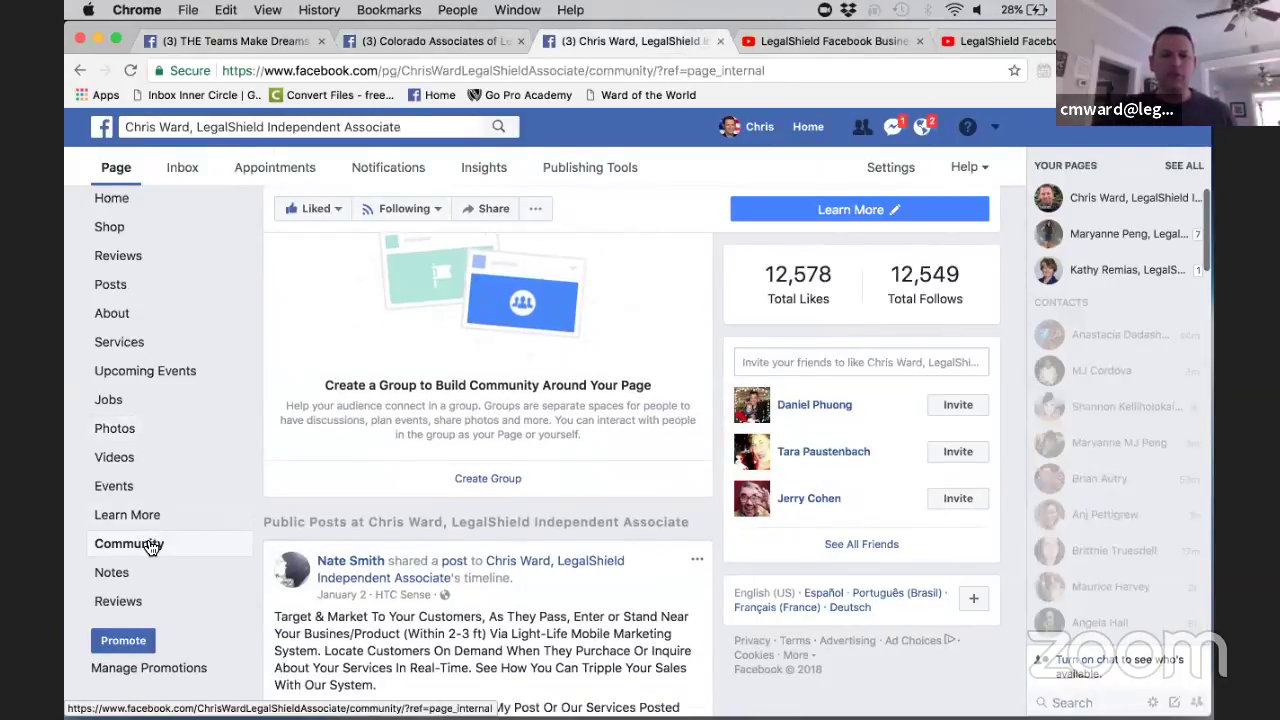
{"action": "scroll", "coordinate": [338, 356], "scroll_direction": "up", "scroll_amount": 2}
{"action": "scroll", "coordinate": [338, 361], "scroll_direction": "down", "scroll_amount": 1}
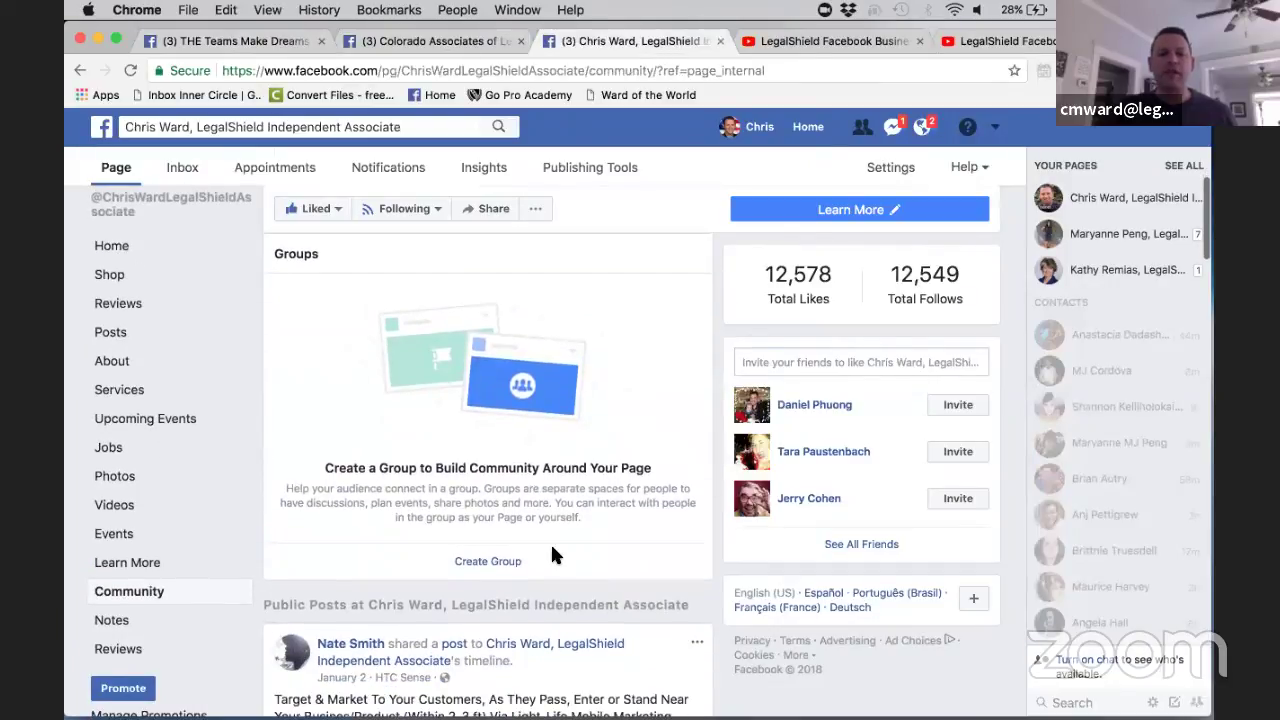
{"action": "left_click", "coordinate": [478, 560]}
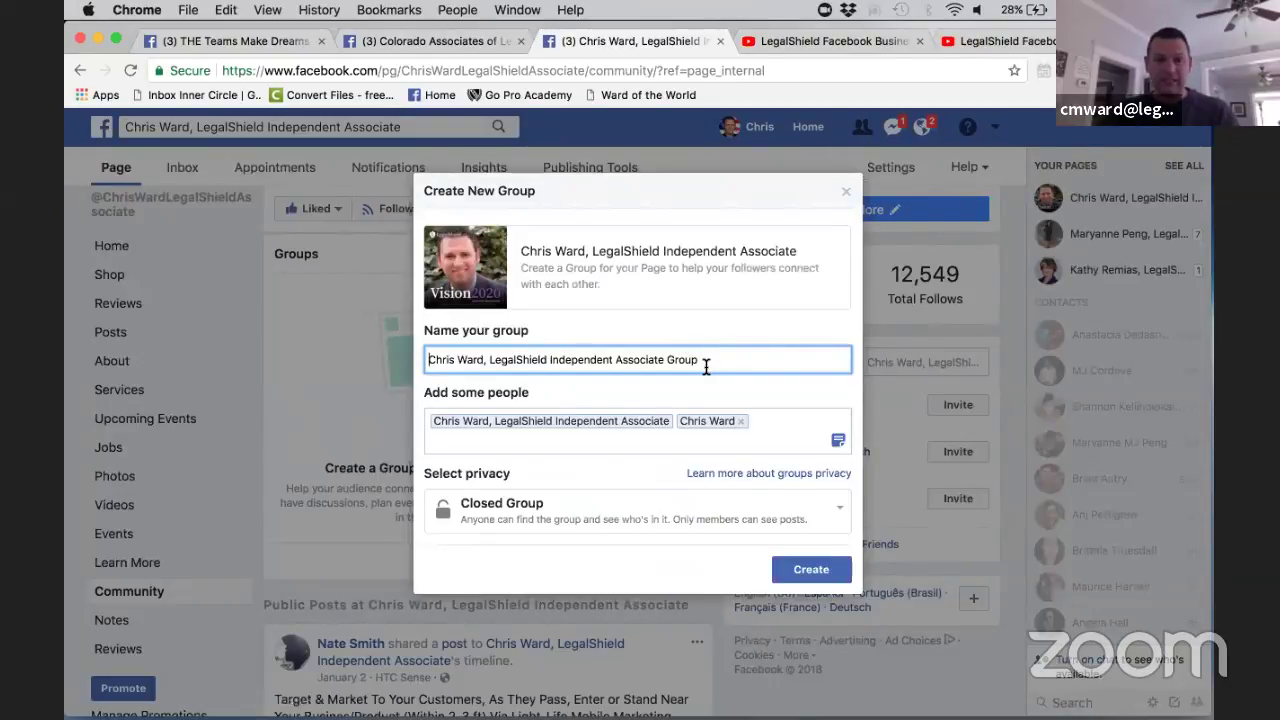
Replace the suggested group name with "Small Business Incubator".
{"action": "left_click_drag", "start_coordinate": [705, 366], "coordinate": [419, 342]}
{"action": "key", "text": "BackSpace"}
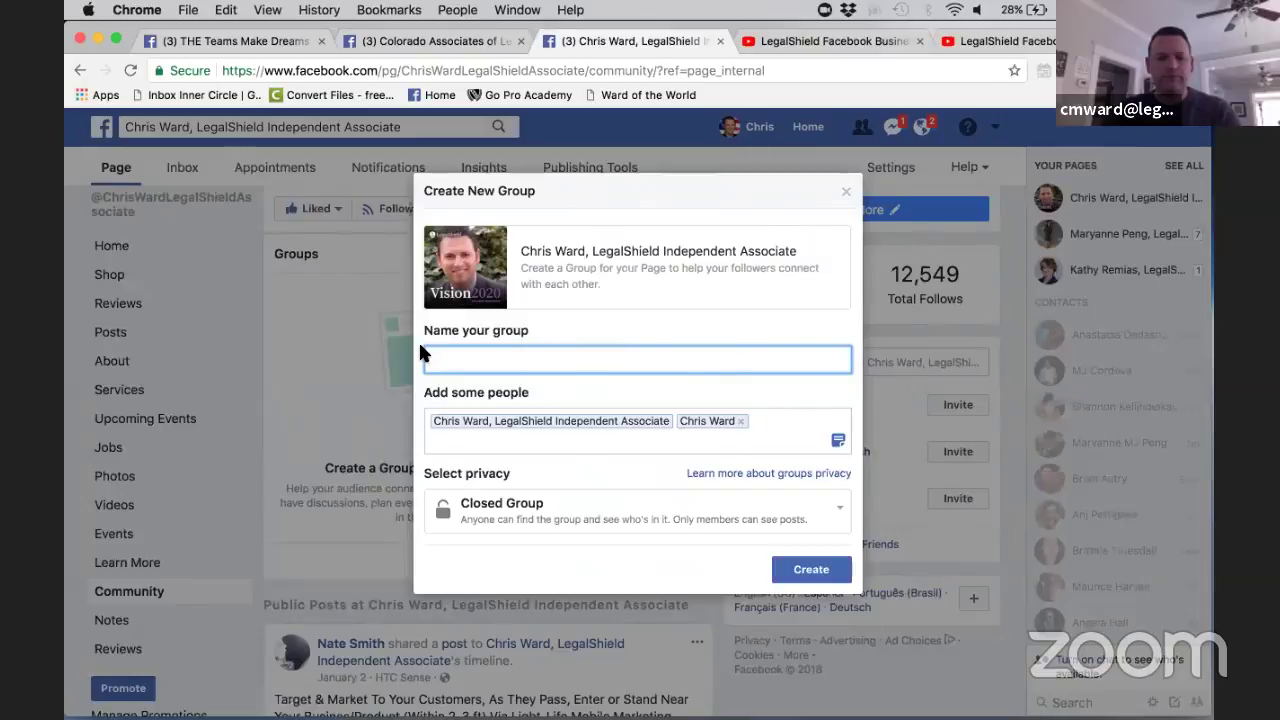
{"action": "type", "text": "Sm"}
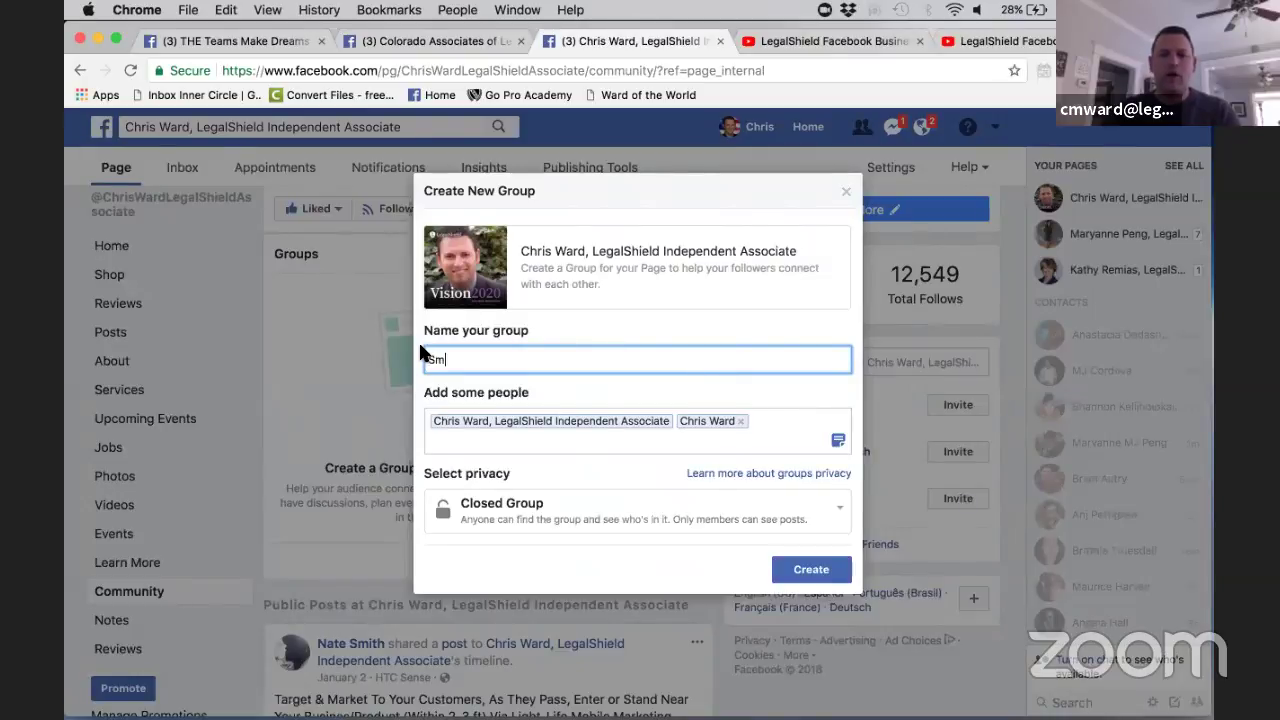
{"action": "type", "text": "all Business Un"}
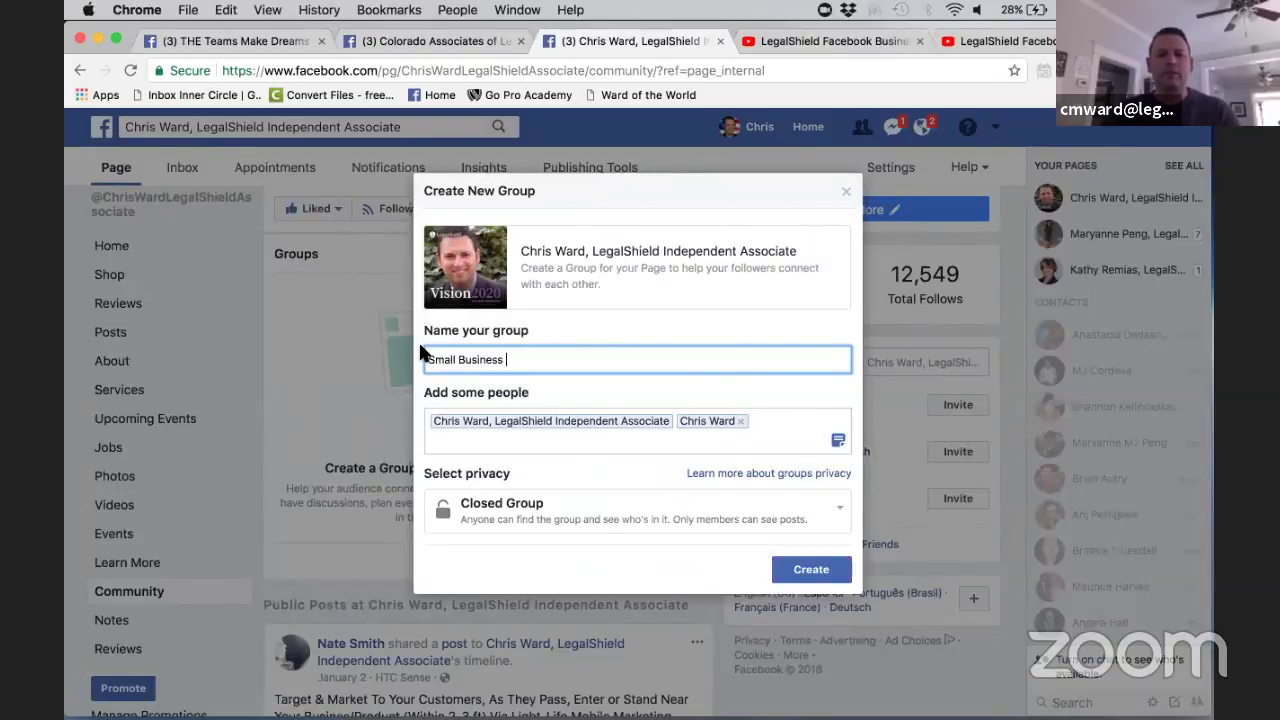
{"action": "key", "text": "BackSpace"}
{"action": "key", "text": "BackSpace"}
{"action": "type", "text": "Incubator"}
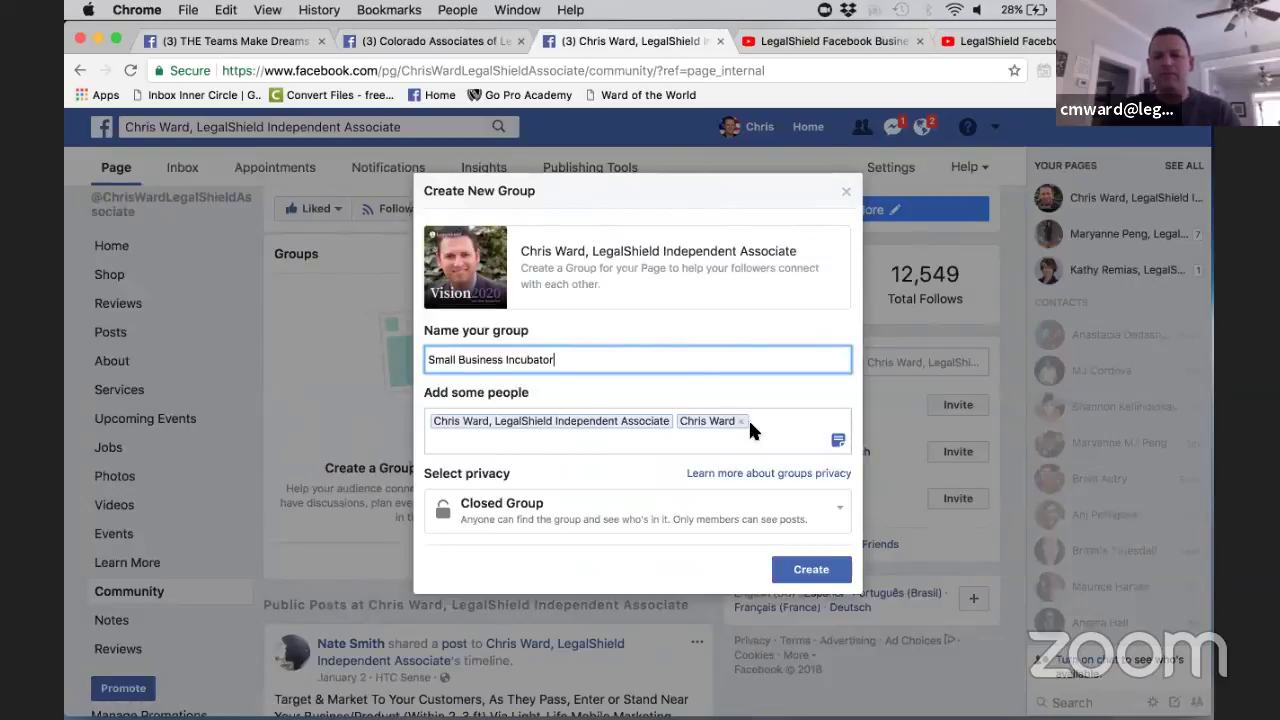
Set the new group's privacy to Secret Group.
{"action": "scroll", "coordinate": [682, 450], "scroll_direction": "down", "scroll_amount": 1}
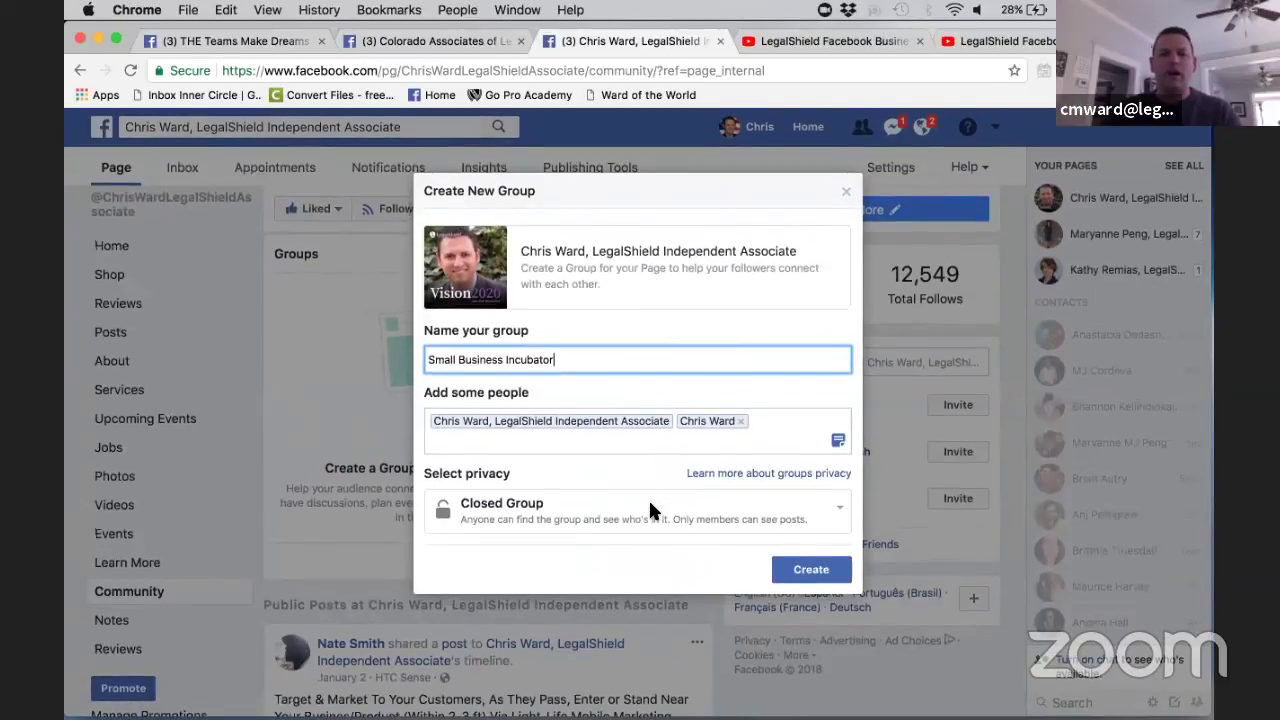
{"action": "left_click", "coordinate": [649, 500]}
{"action": "left_click", "coordinate": [648, 500]}
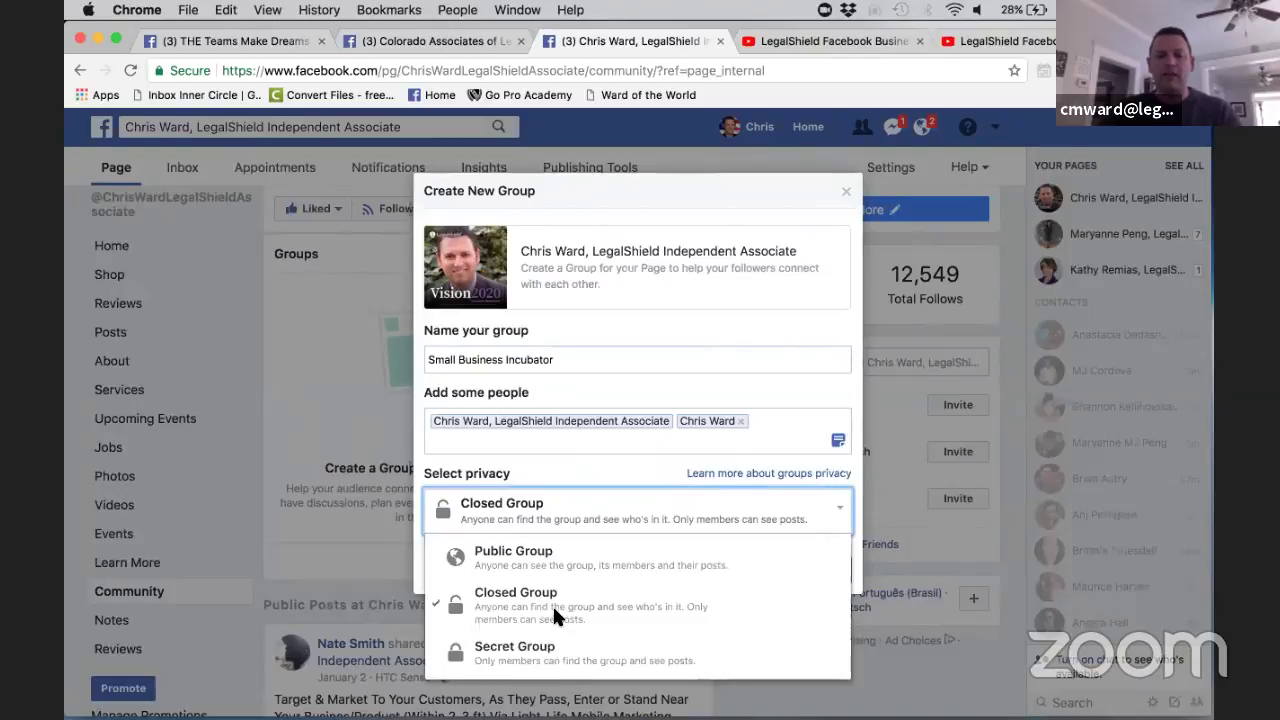
{"action": "left_click", "coordinate": [512, 658]}
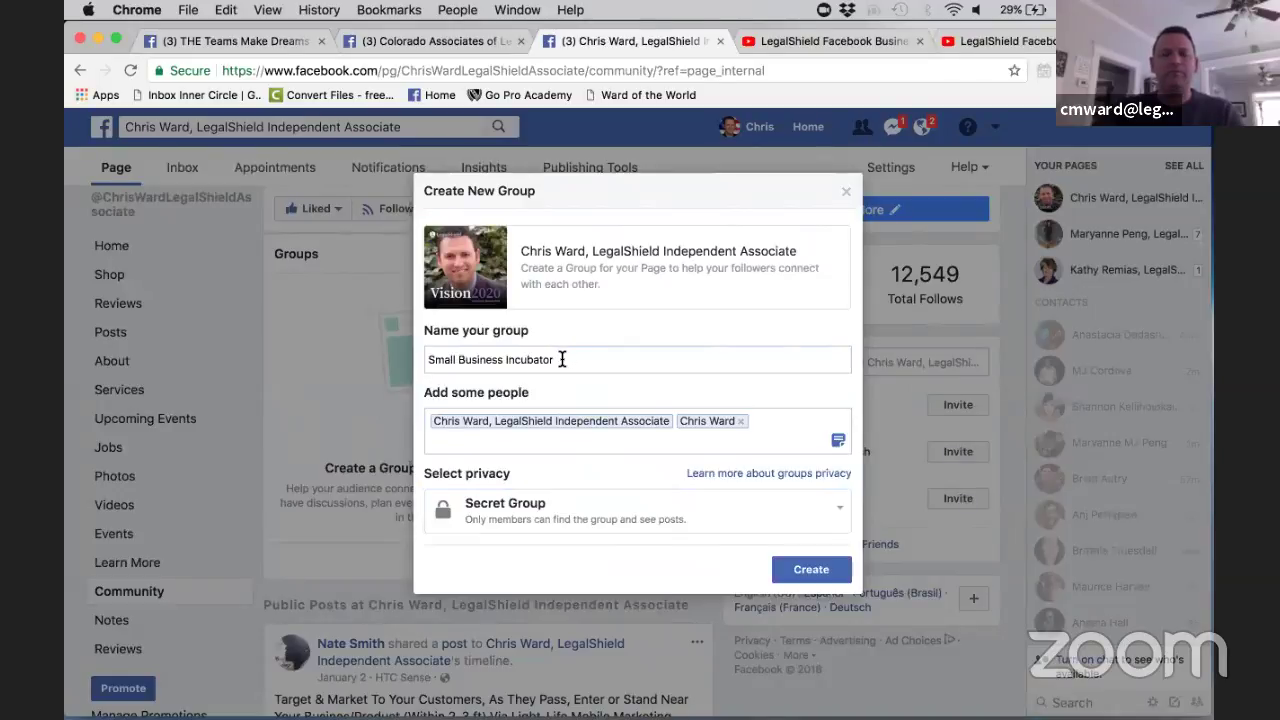
Clear the name "Small Business Incubator" from the new group.
{"action": "left_click_drag", "start_coordinate": [562, 359], "coordinate": [440, 347]}
{"action": "key", "text": "BackSpace"}
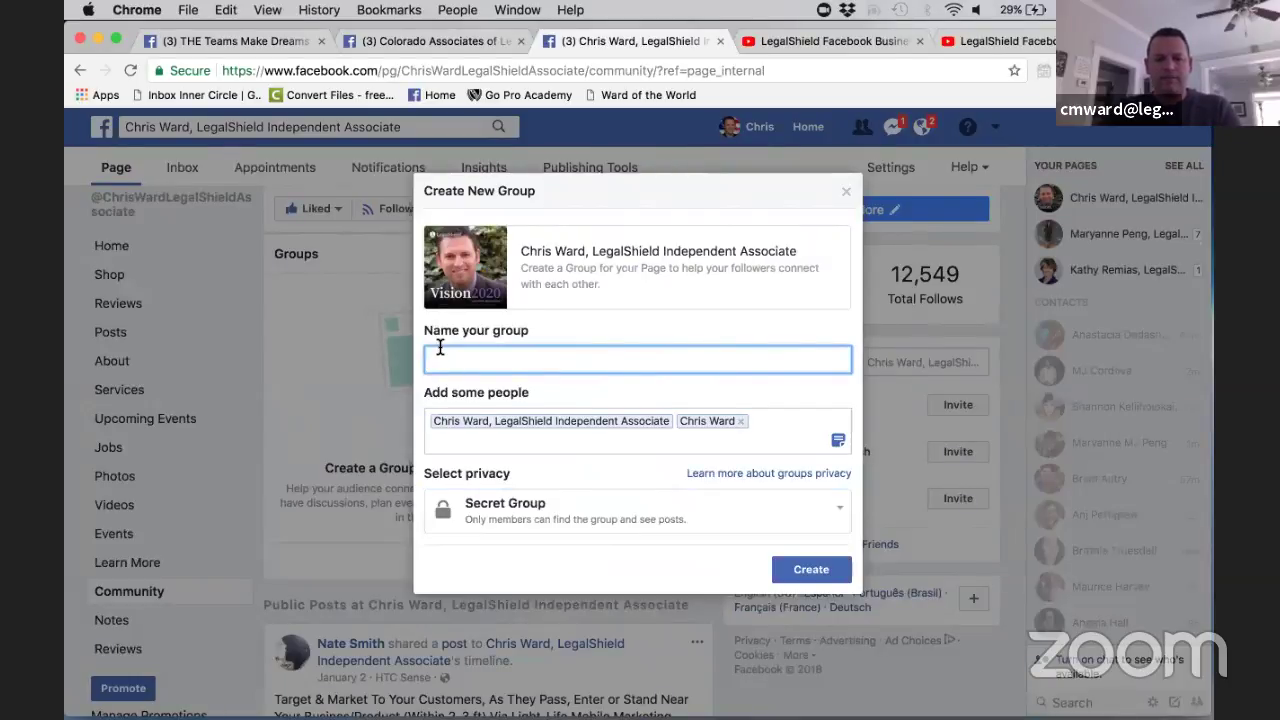
{"action": "type", "text": "Pro"}
{"action": "key", "text": "BackSpace"}
{"action": "key", "text": "BackSpace"}
{"action": "key", "text": "BackSpace"}
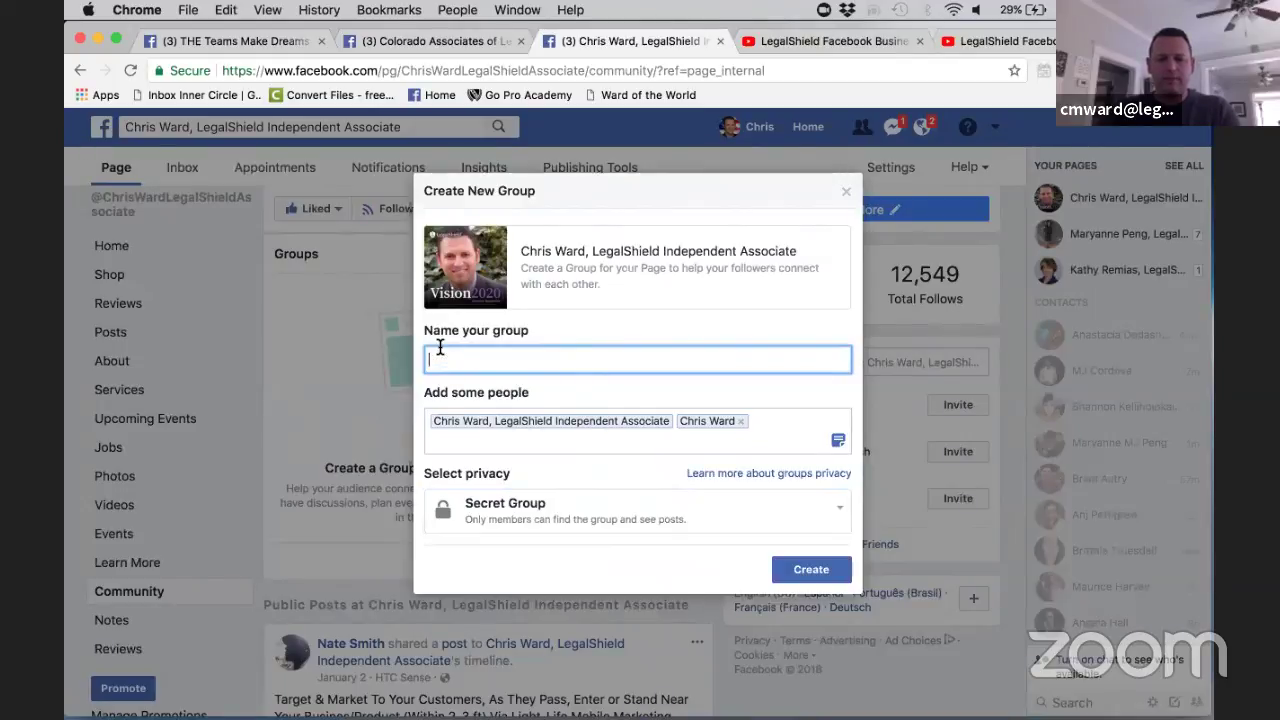
{"action": "type", "text": "My "}
{"action": "type", "text": "Busine"}
{"action": "key", "text": "BackSpace"}
{"action": "key", "text": "BackSpace"}
{"action": "key", "text": "BackSpace"}
{"action": "key", "text": "BackSpace"}
{"action": "key", "text": "BackSpace"}
{"action": "key", "text": "BackSpace"}
{"action": "key", "text": "BackSpace"}
{"action": "key", "text": "BackSpace"}
{"action": "key", "text": "BackSpace"}
Name the new group "Business Owner Support Group".
{"action": "type", "text": "Business "}
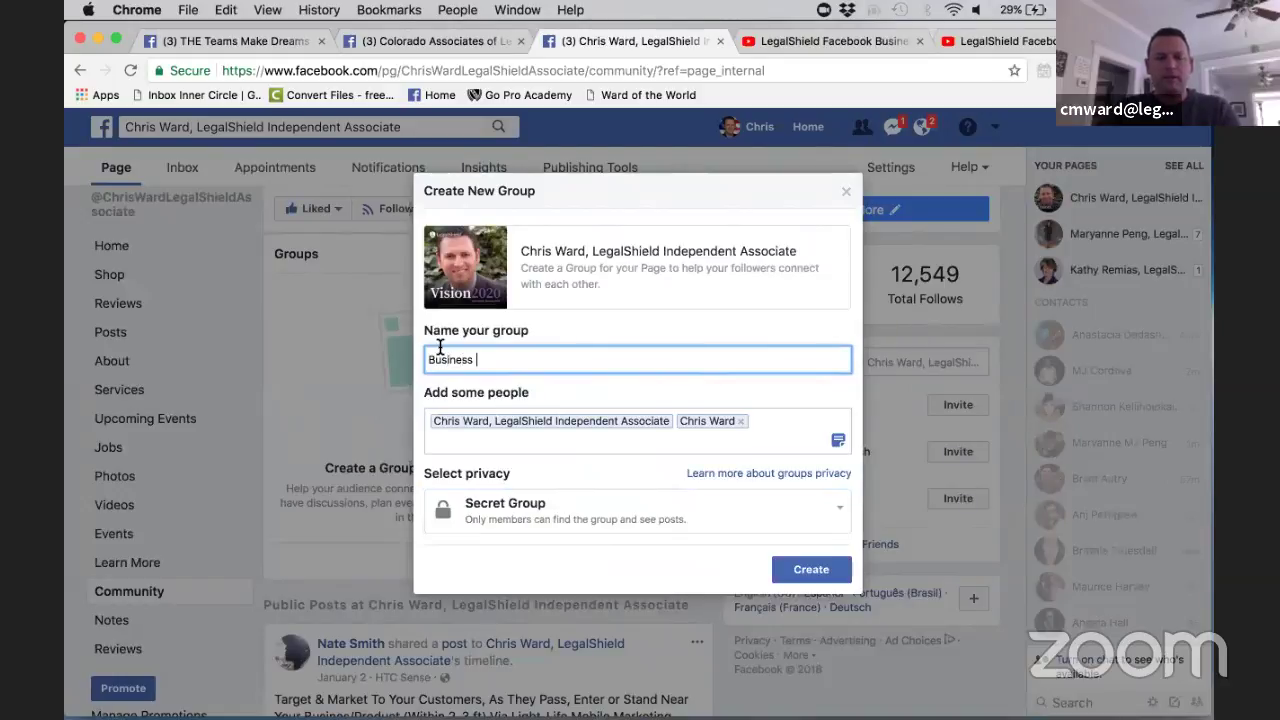
{"action": "type", "text": "S"}
{"action": "key", "text": "BackSpace"}
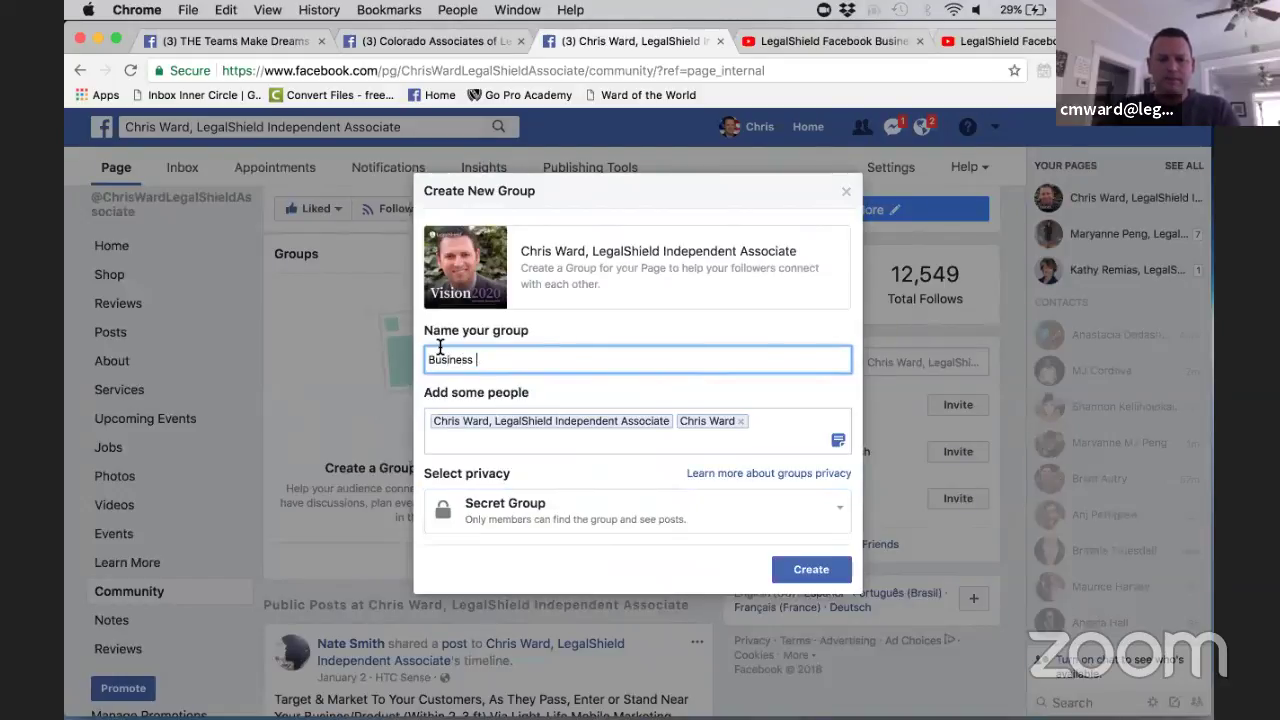
{"action": "type", "text": "Owner"}
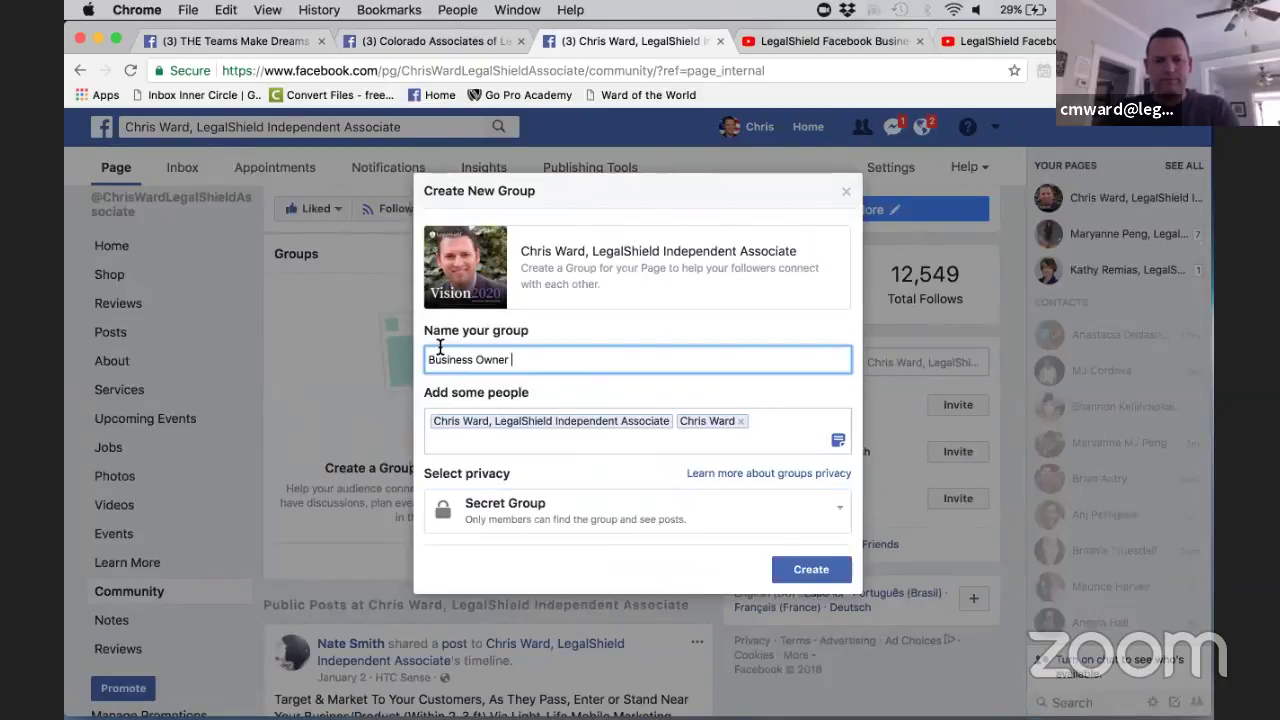
{"action": "type", "text": "Supp"}
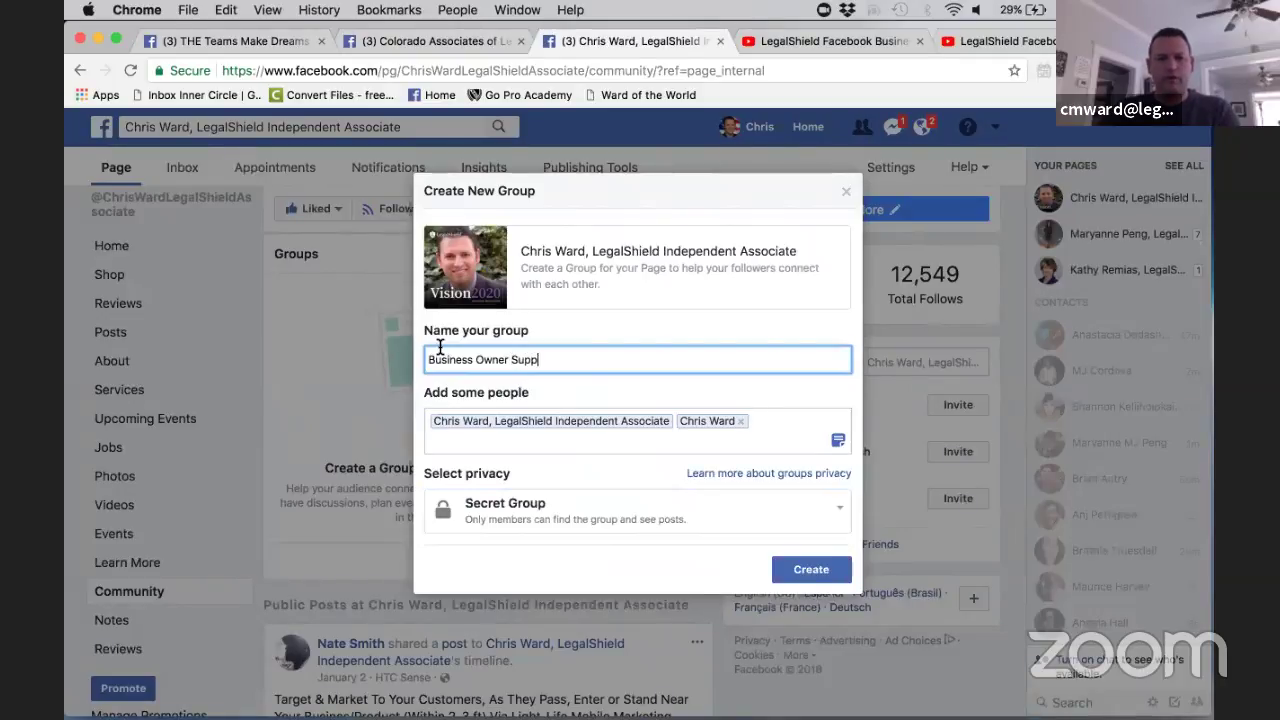
{"action": "type", "text": "ort Group"}
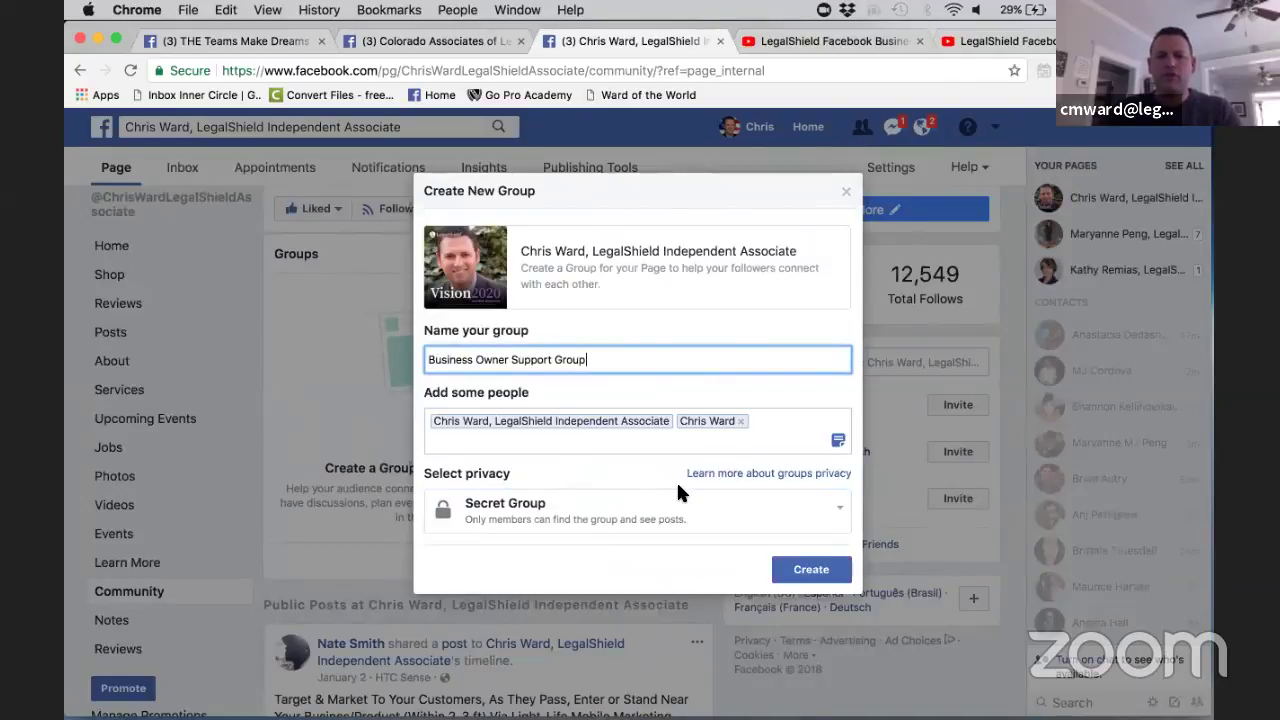
Create the secret group and give it the briefcase icon.
{"action": "left_click", "coordinate": [818, 572]}
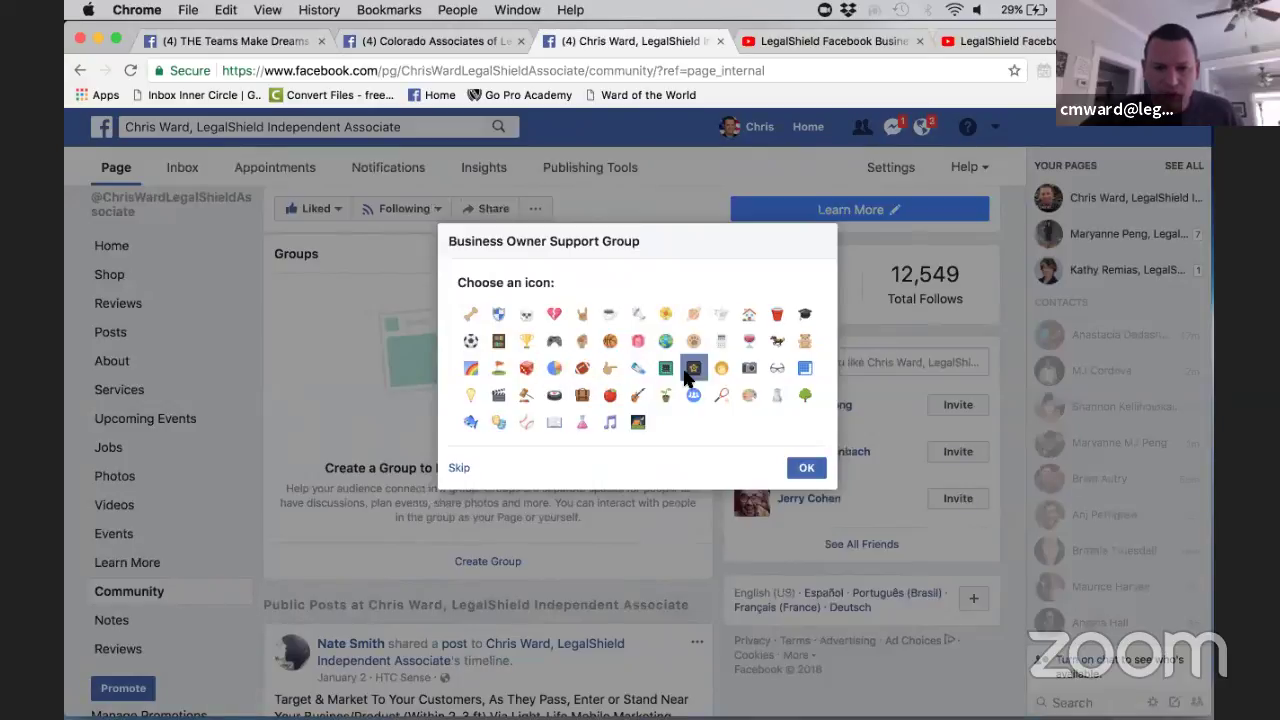
{"action": "left_click", "coordinate": [584, 398]}
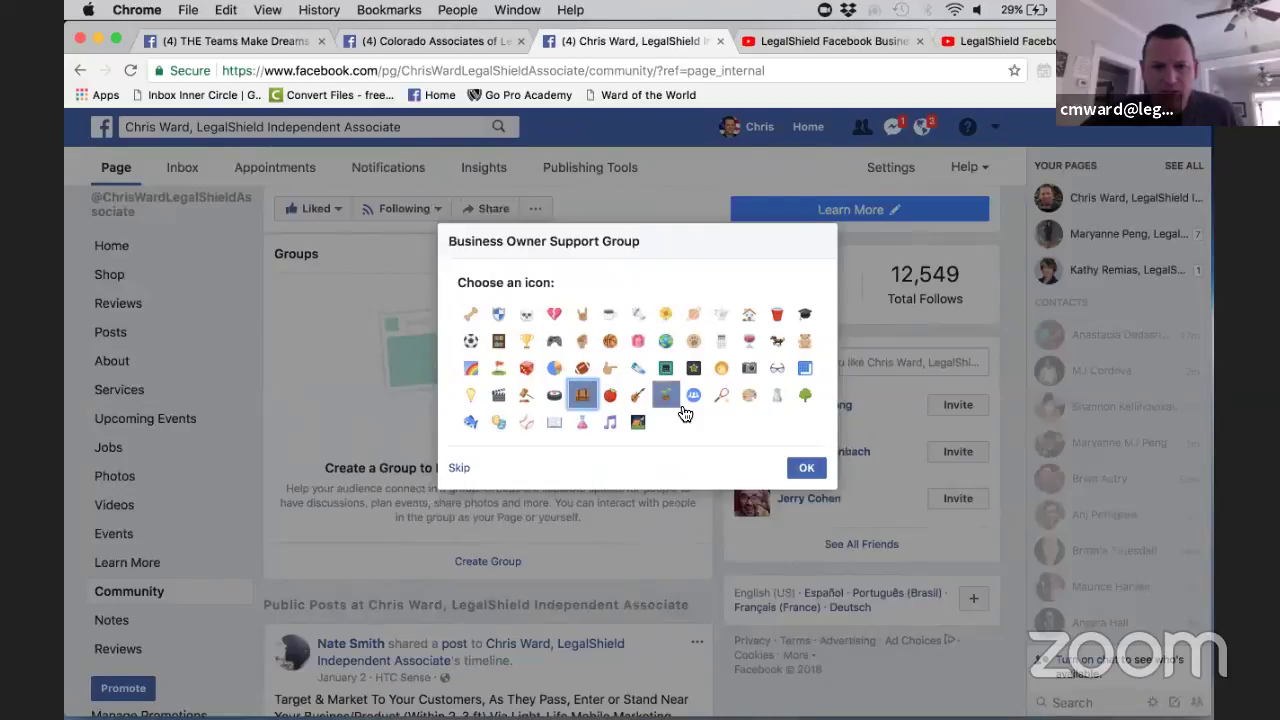
{"action": "left_click", "coordinate": [806, 469]}
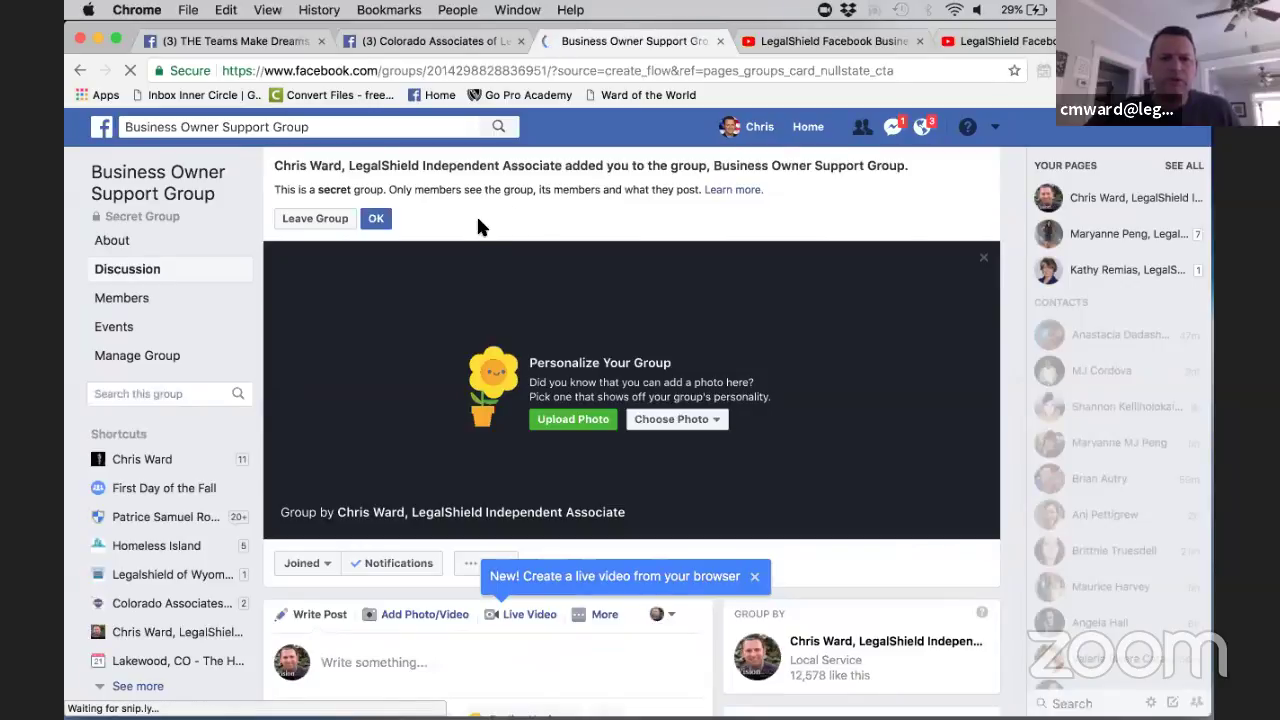
Look over the new group's discussion page and acknowledge the notice about being added to the group.
{"action": "scroll", "coordinate": [824, 451], "scroll_direction": "down", "scroll_amount": 1}
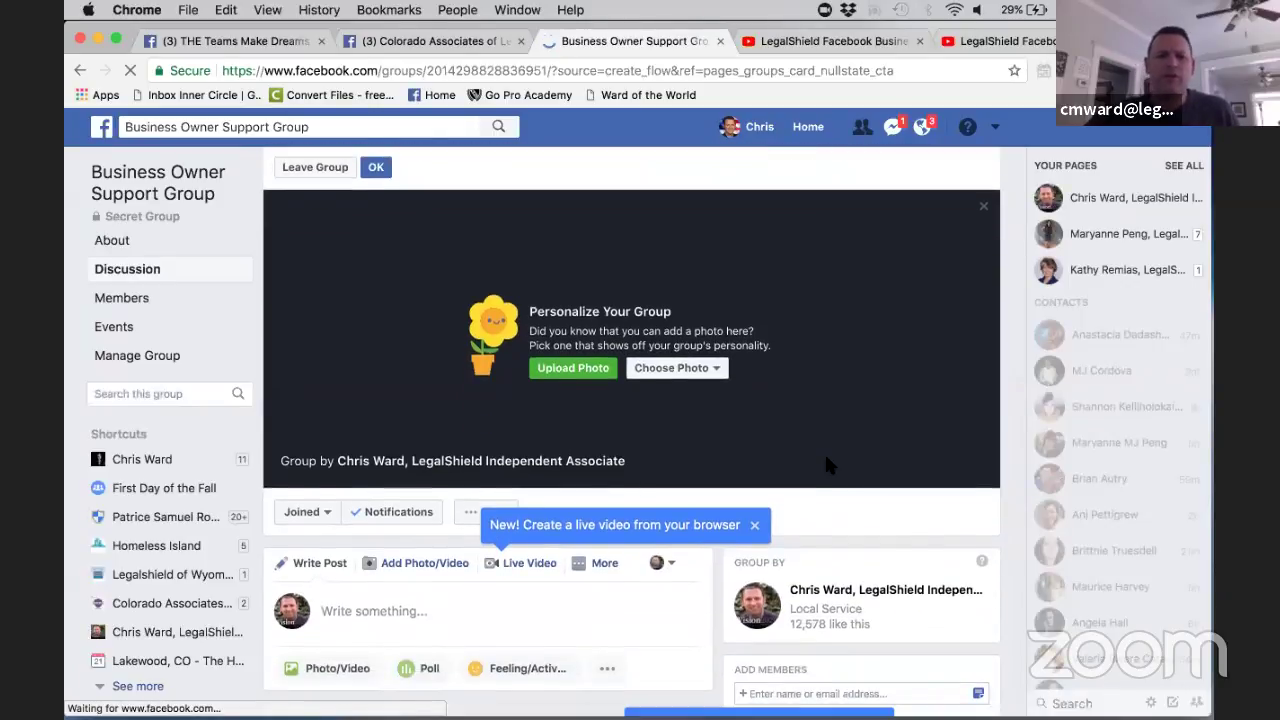
{"action": "scroll", "coordinate": [812, 335], "scroll_direction": "down", "scroll_amount": 1}
{"action": "scroll", "coordinate": [814, 345], "scroll_direction": "down", "scroll_amount": 1}
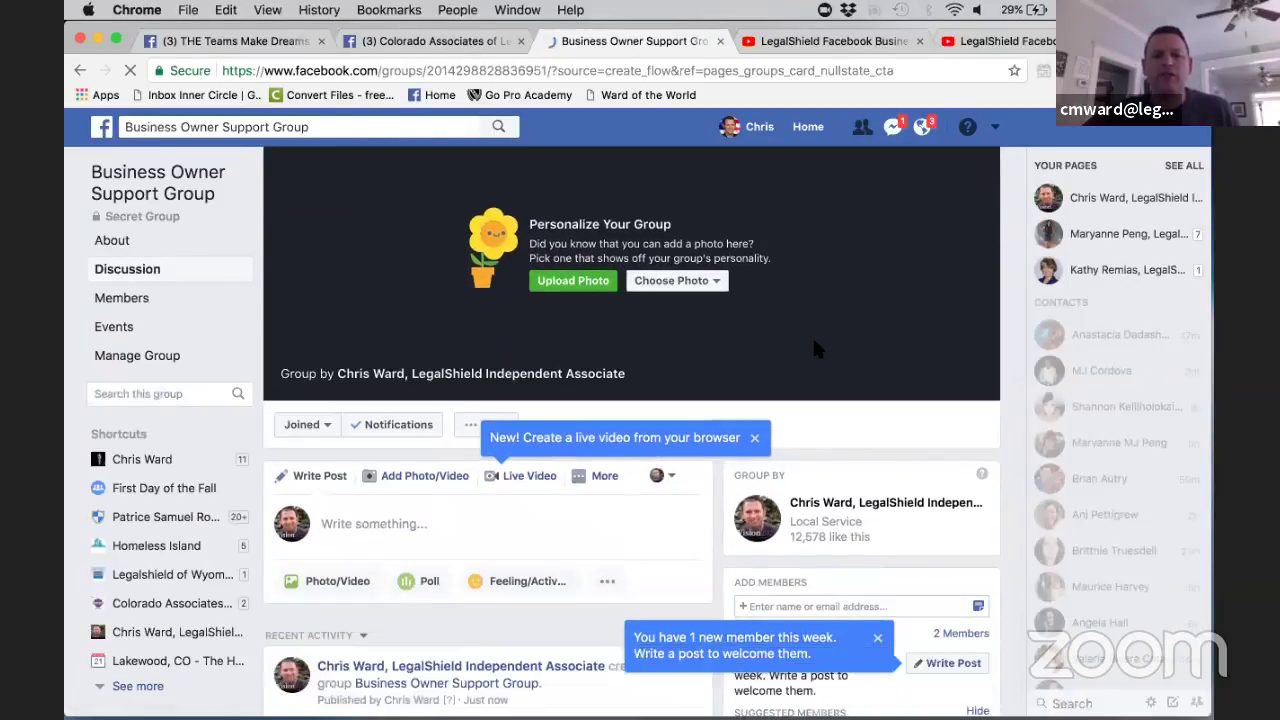
{"action": "scroll", "coordinate": [814, 345], "scroll_direction": "down", "scroll_amount": 1}
{"action": "scroll", "coordinate": [814, 341], "scroll_direction": "up", "scroll_amount": 2}
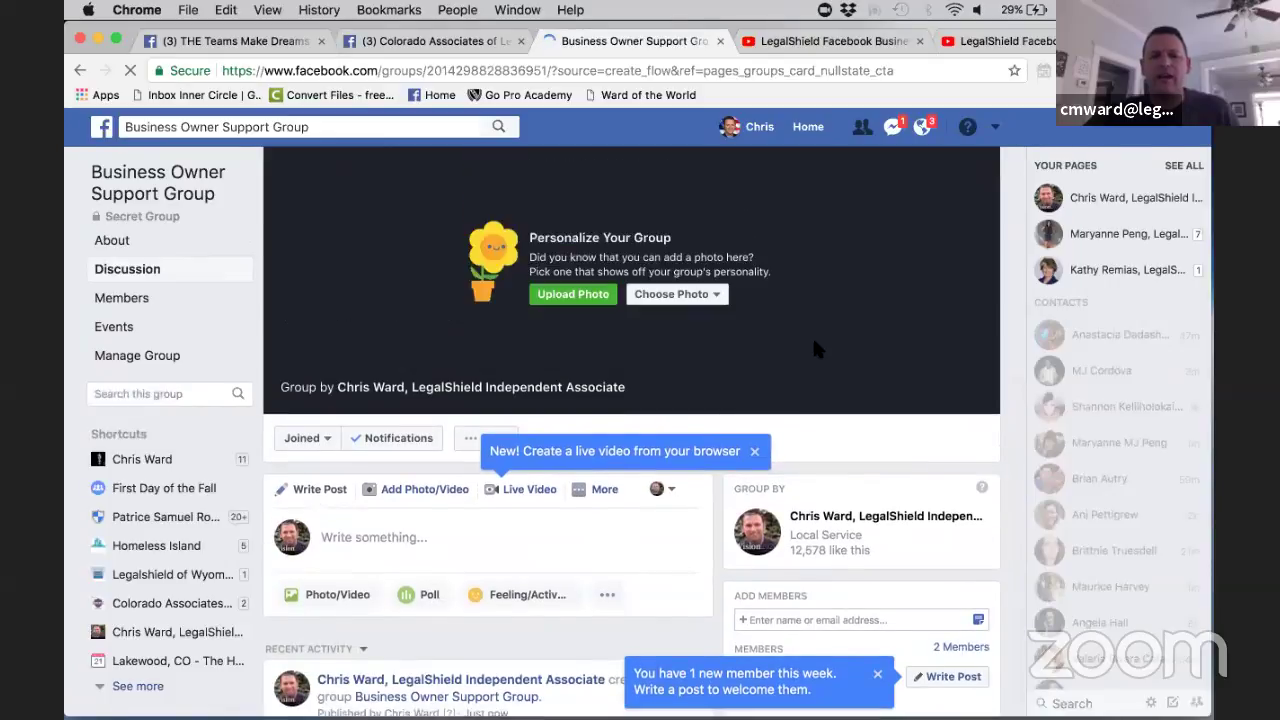
{"action": "scroll", "coordinate": [818, 449], "scroll_direction": "down", "scroll_amount": 2}
{"action": "scroll", "coordinate": [818, 455], "scroll_direction": "down", "scroll_amount": 1}
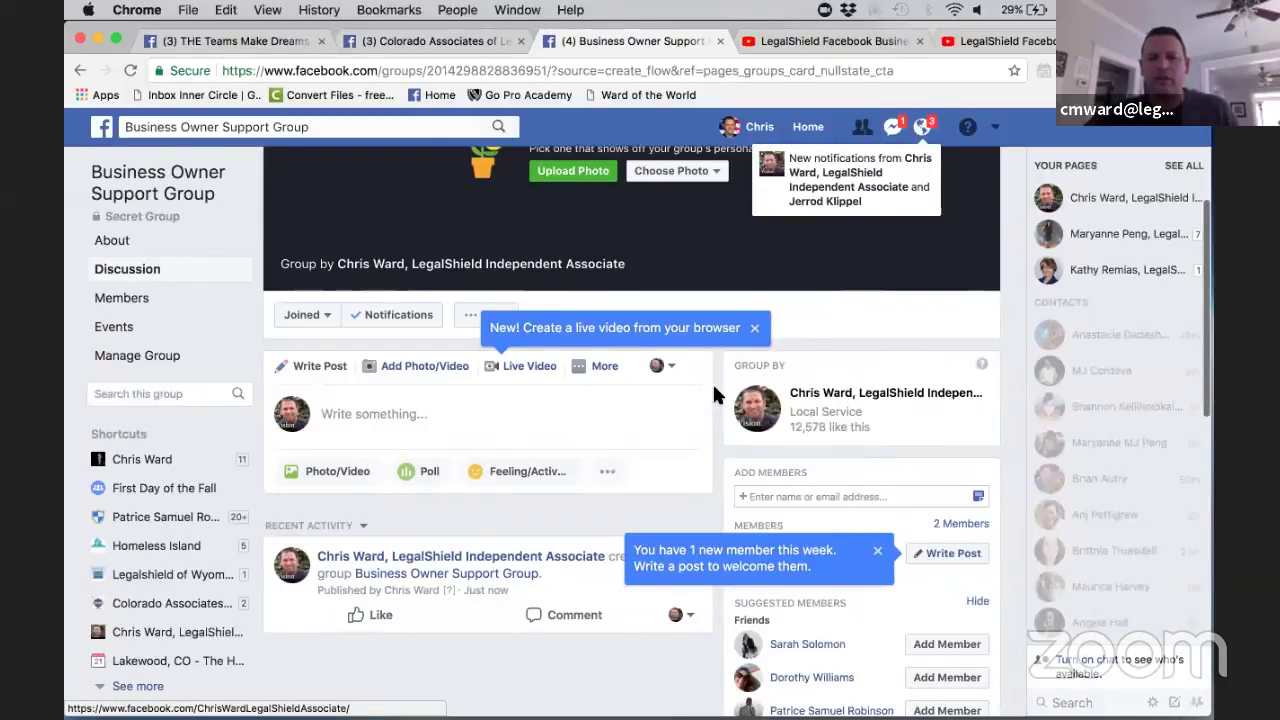
{"action": "scroll", "coordinate": [716, 436], "scroll_direction": "up", "scroll_amount": 5}
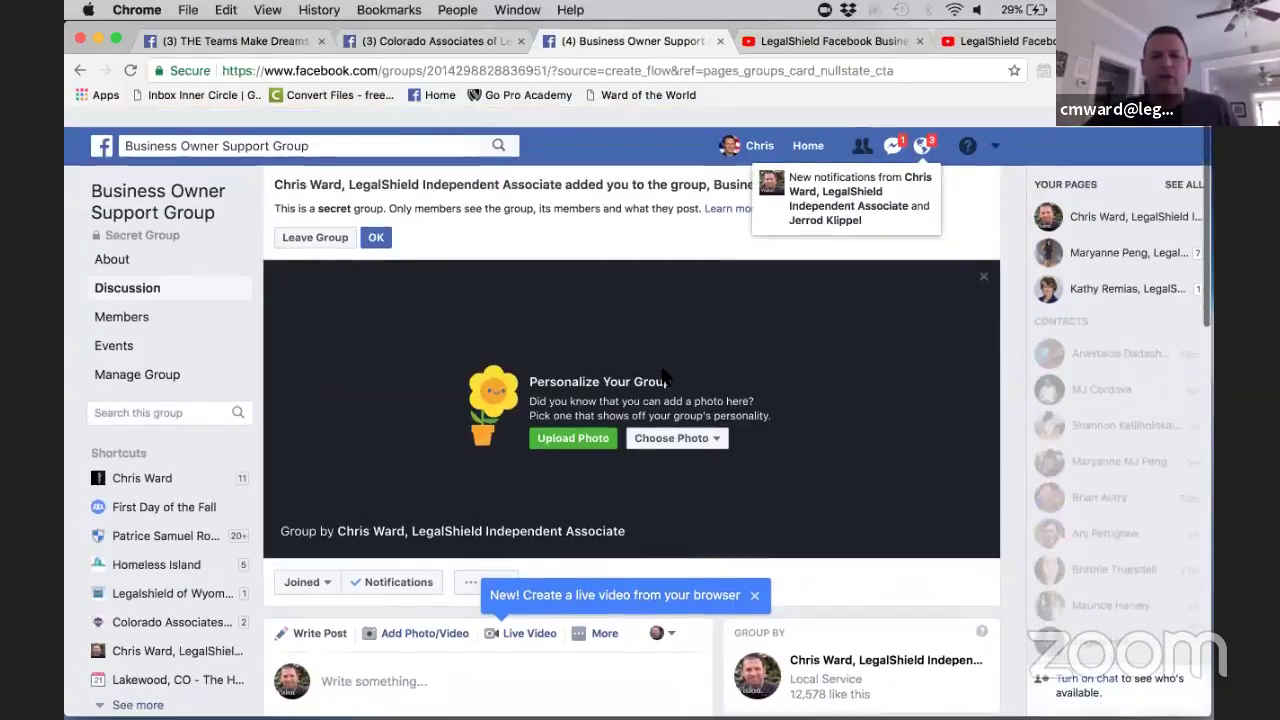
{"action": "left_click", "coordinate": [377, 220]}
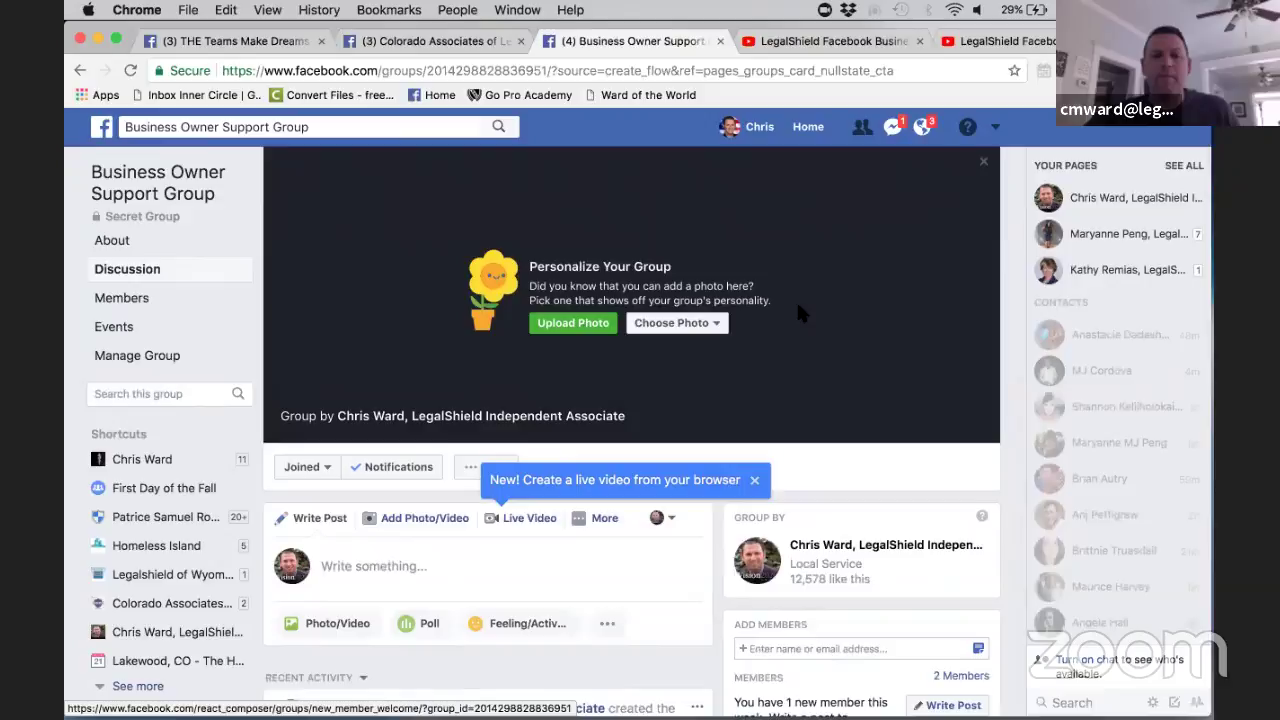
Examine the new group's cover photo, posting, member, description, tags and locations options.
{"action": "scroll", "coordinate": [735, 418], "scroll_direction": "down", "scroll_amount": 5}
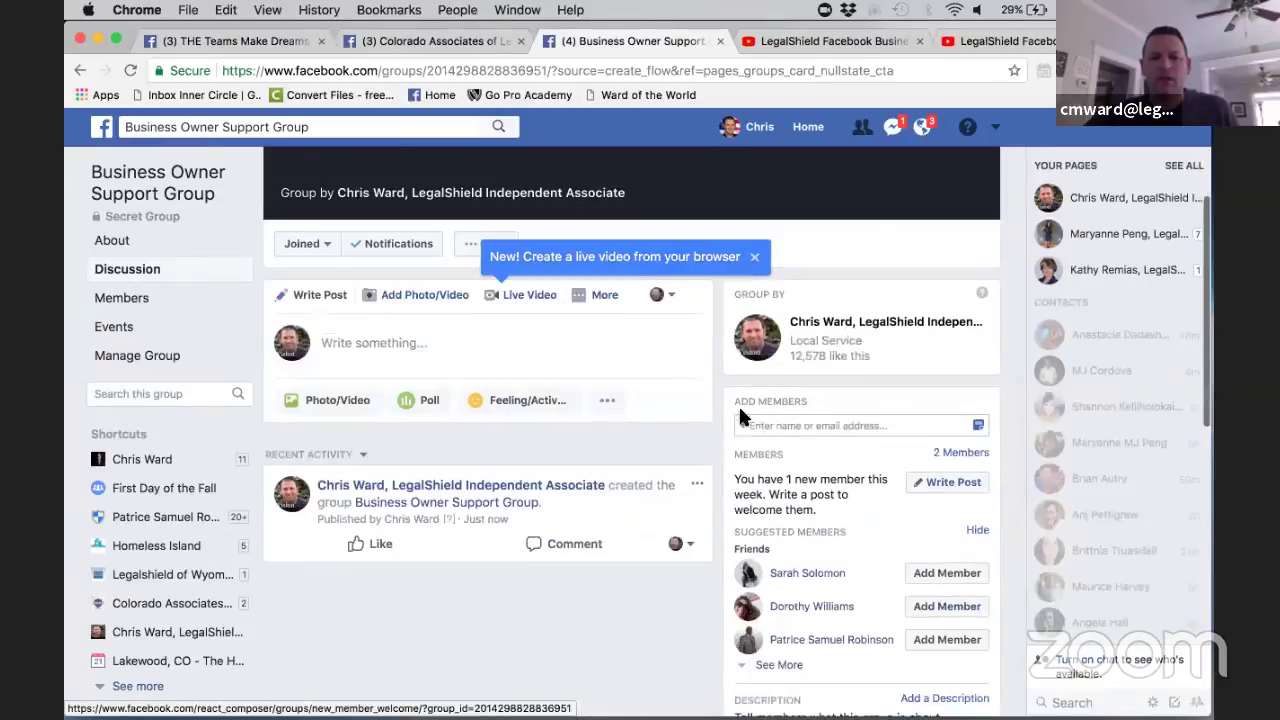
{"action": "scroll", "coordinate": [716, 408], "scroll_direction": "up", "scroll_amount": 5}
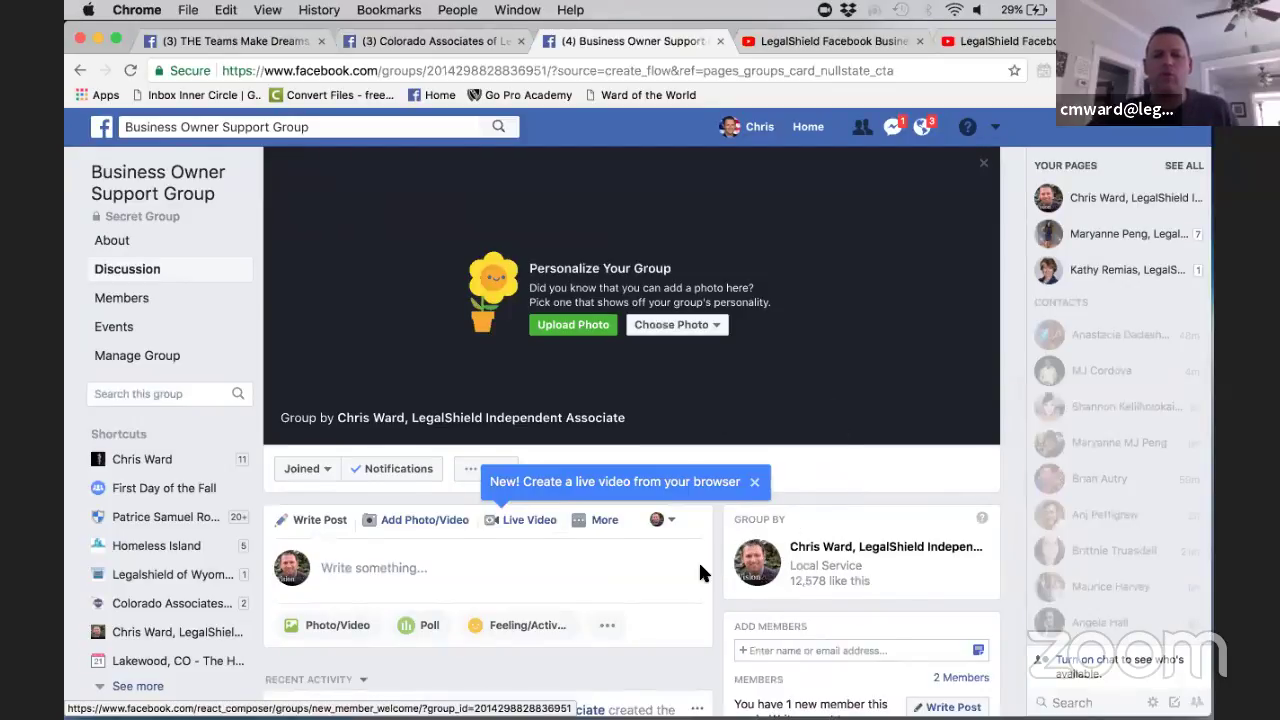
{"action": "scroll", "coordinate": [698, 560], "scroll_direction": "down", "scroll_amount": 10}
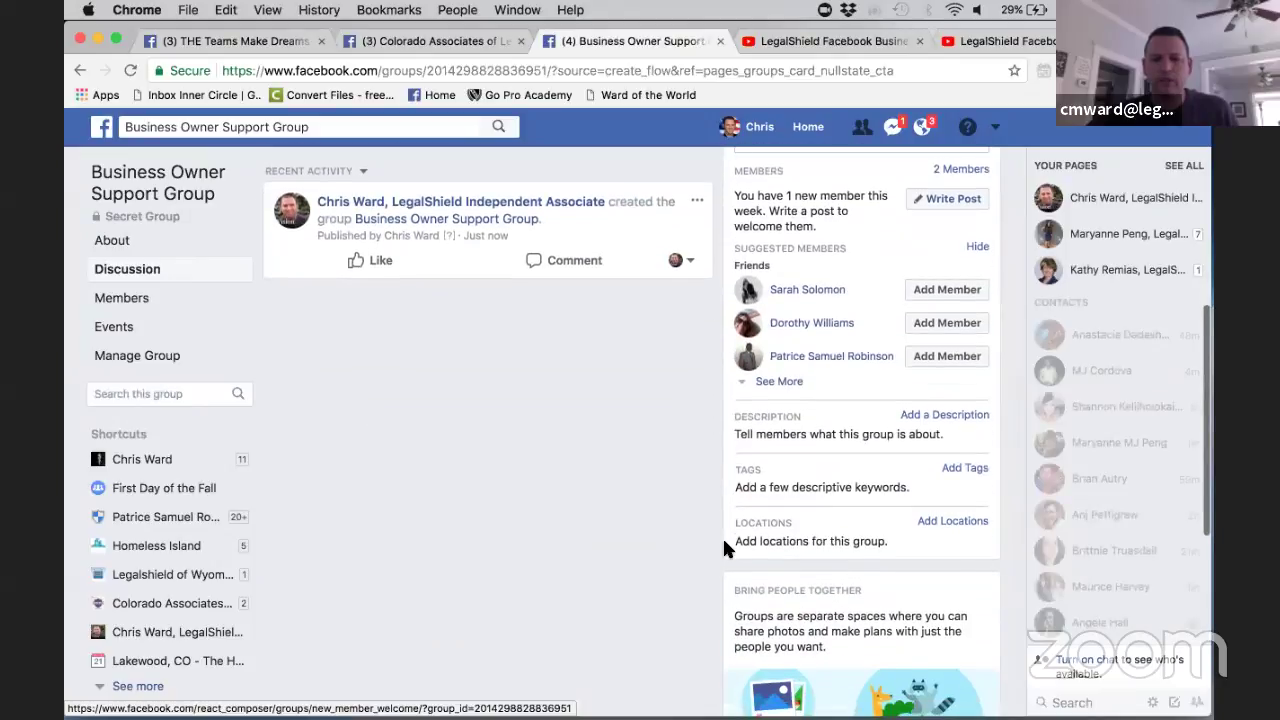
{"action": "scroll", "coordinate": [722, 535], "scroll_direction": "down", "scroll_amount": 2}
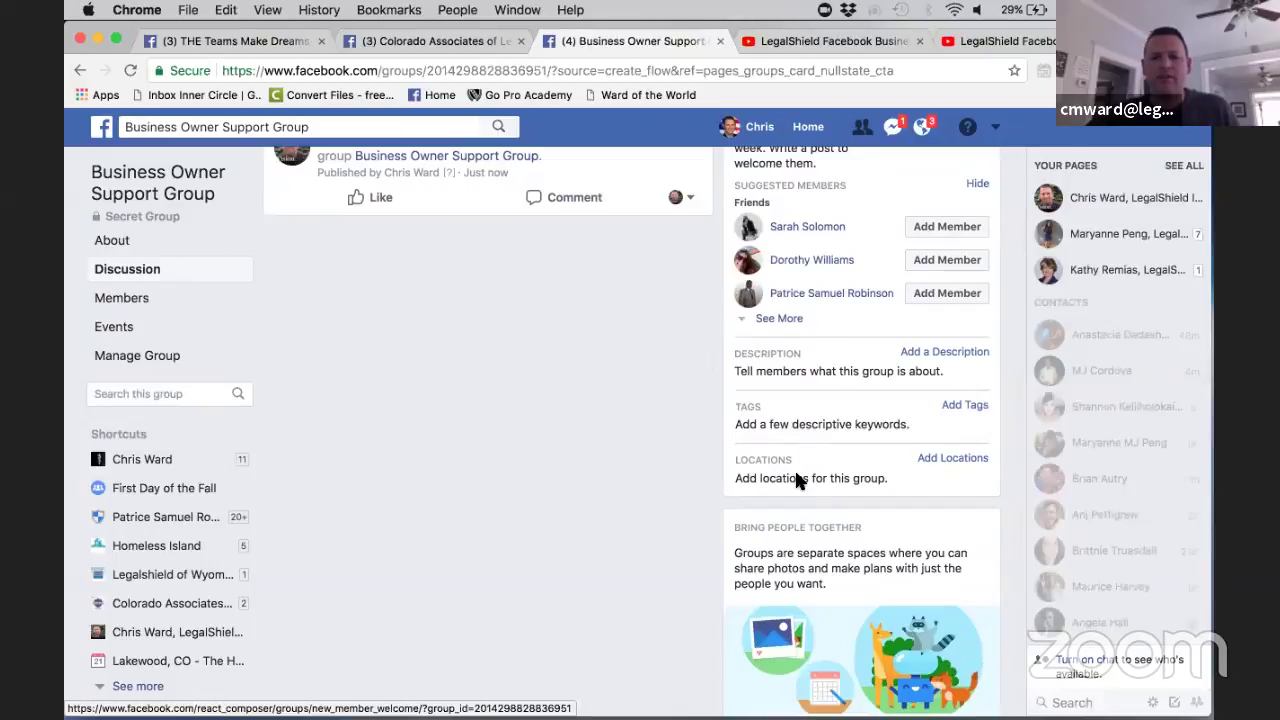
{"action": "scroll", "coordinate": [714, 345], "scroll_direction": "down", "scroll_amount": 5}
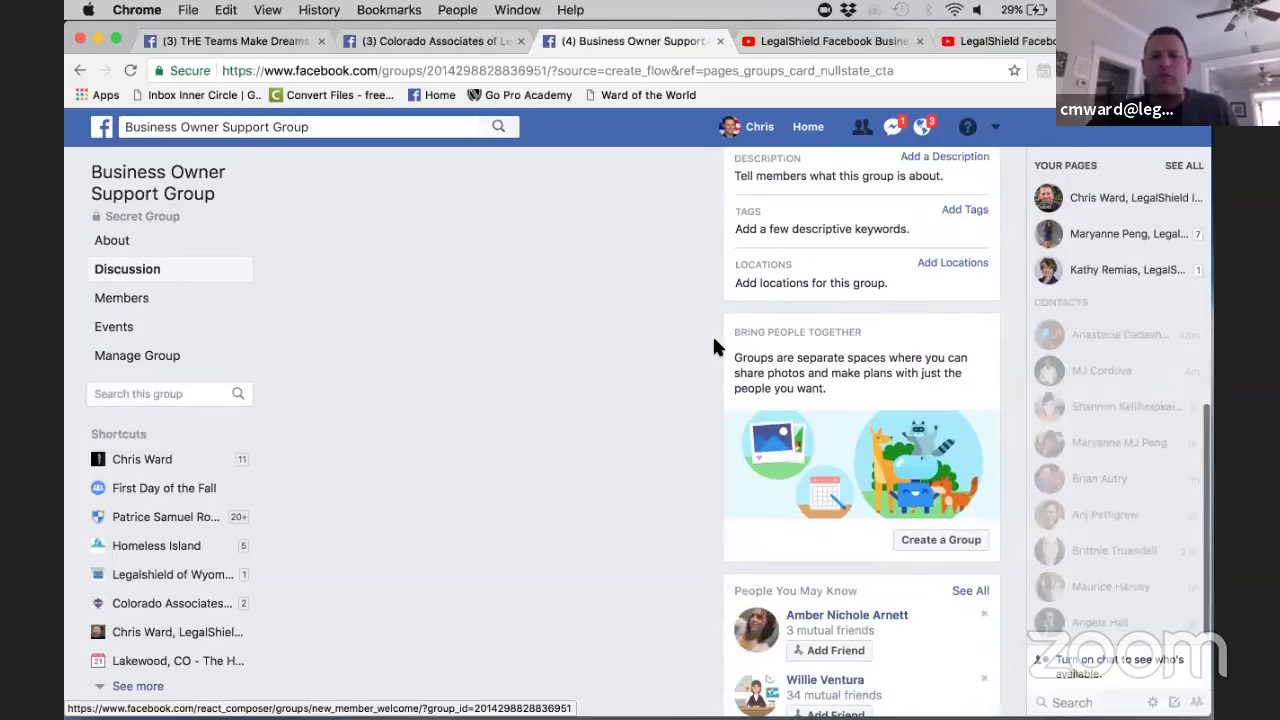
{"action": "scroll", "coordinate": [714, 345], "scroll_direction": "up", "scroll_amount": 10}
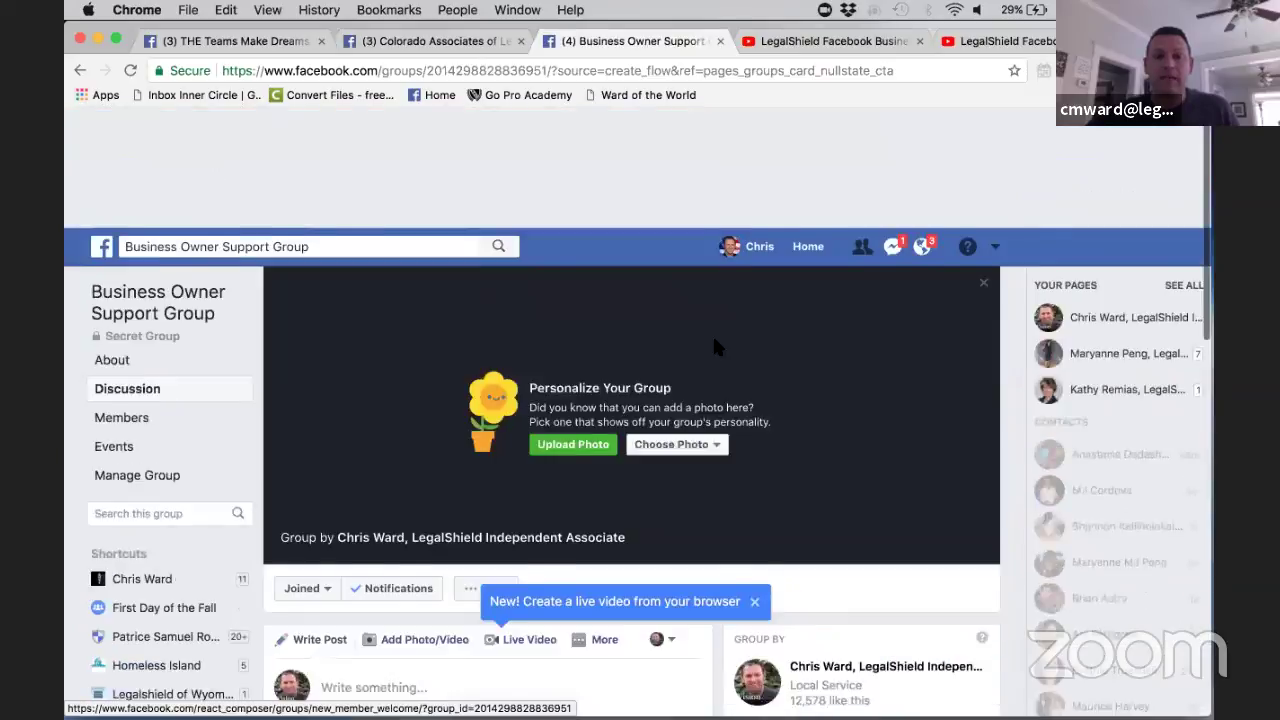
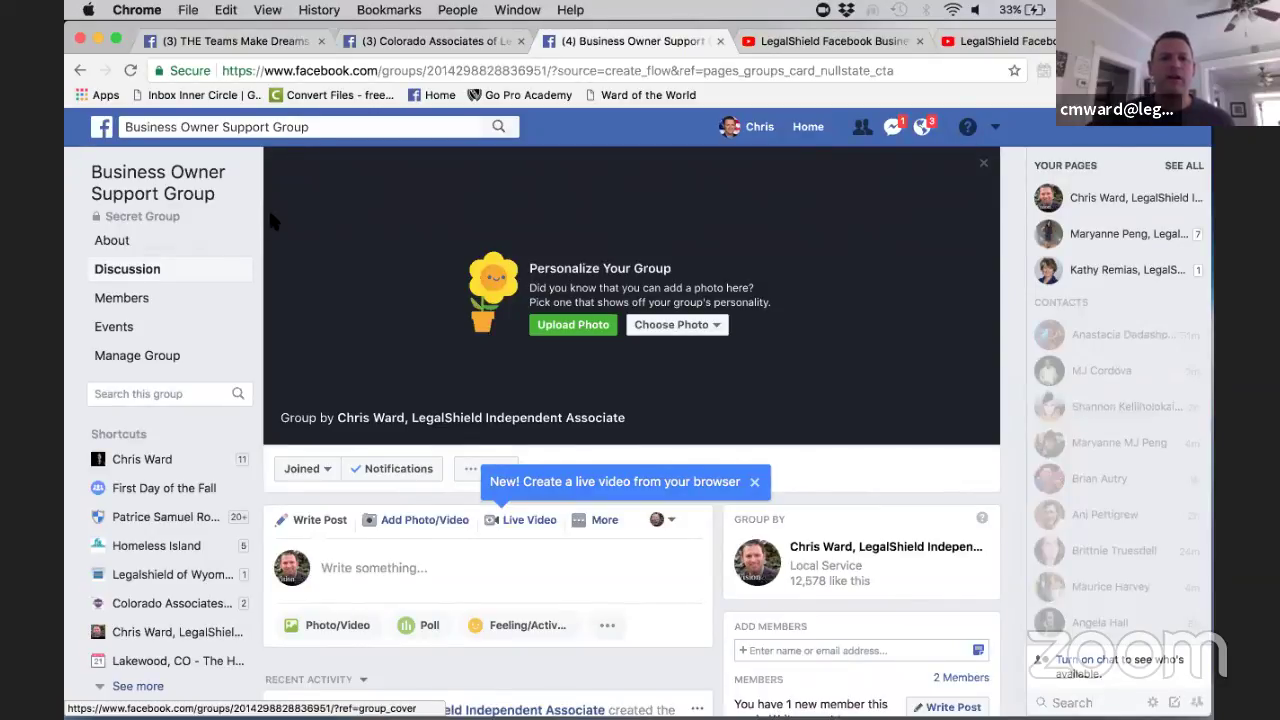
Search Facebook for "the gardening group".
{"action": "left_click", "coordinate": [324, 128]}
{"action": "key", "text": "BackSpace"}
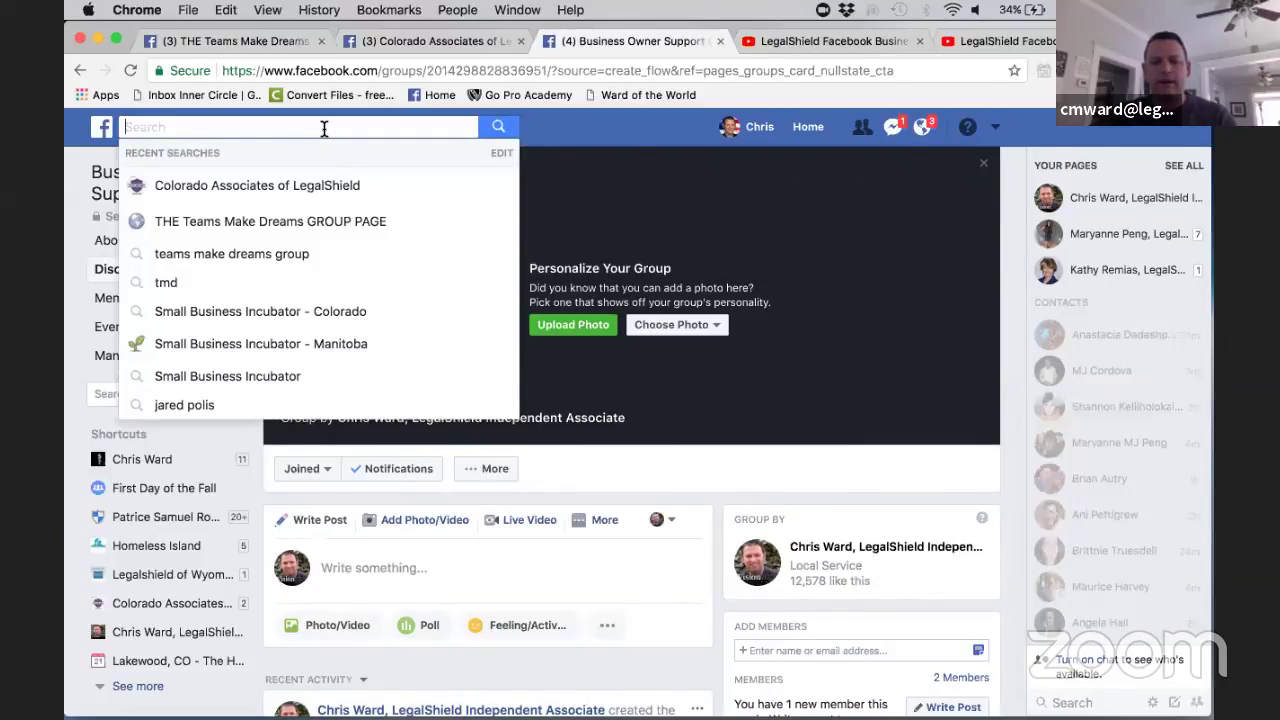
{"action": "type", "text": "G"}
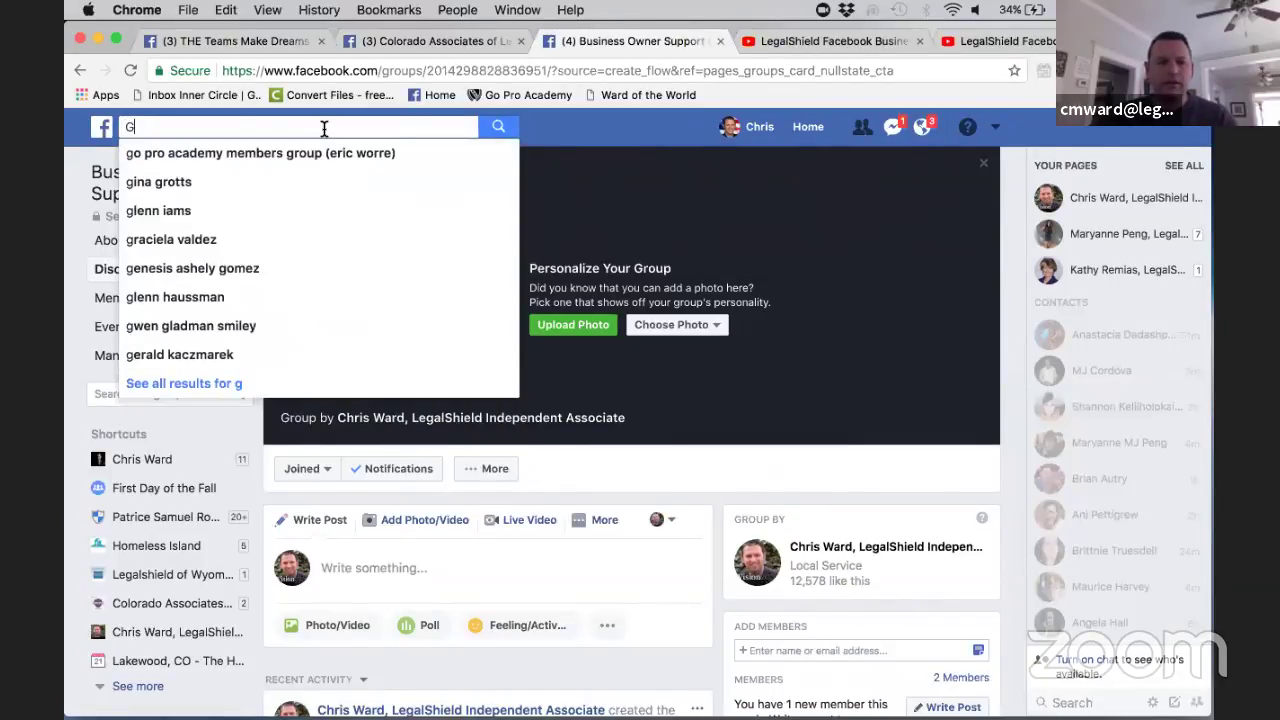
{"action": "type", "text": "ardening"}
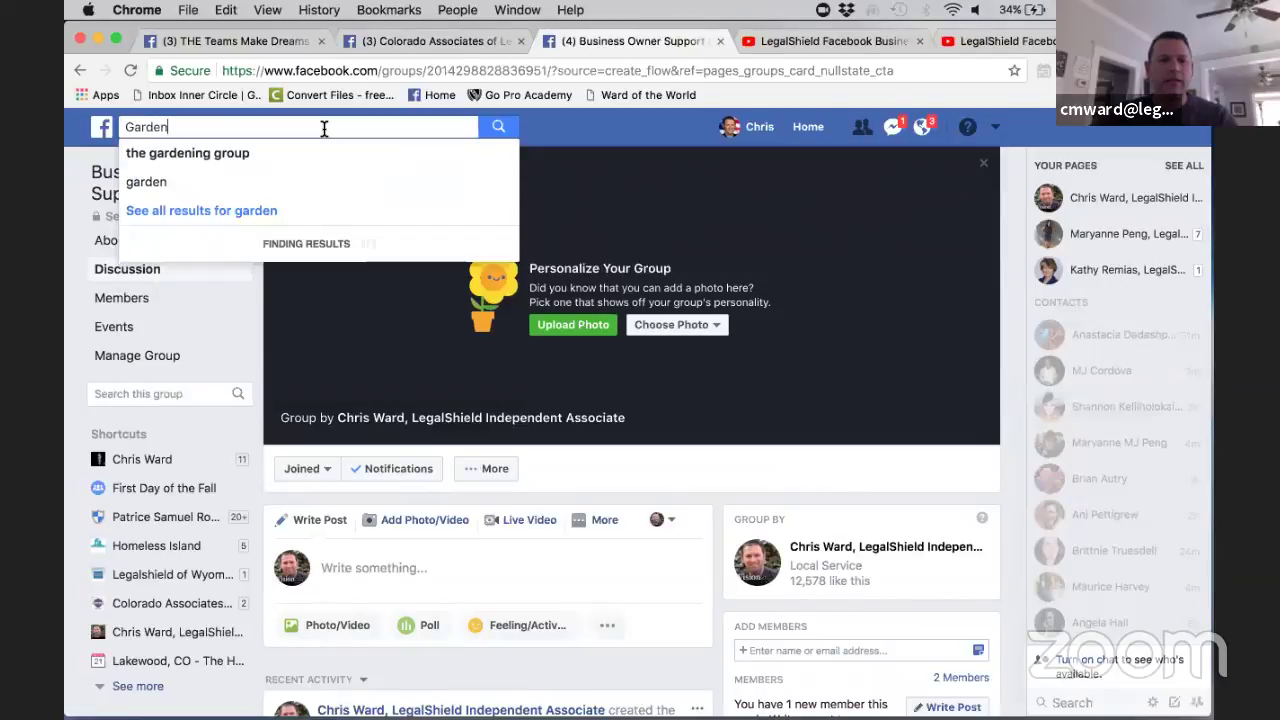
{"action": "left_click", "coordinate": [219, 158]}
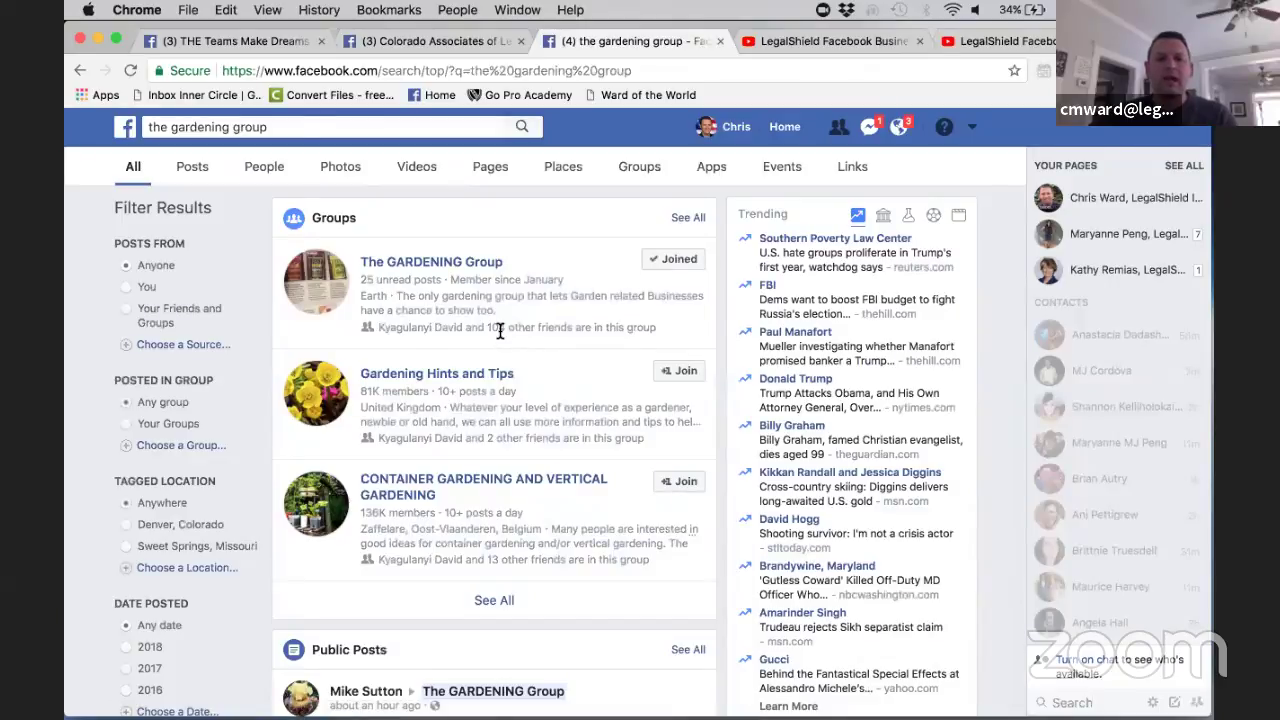
{"action": "mouse_move", "coordinate": [445, 263]}
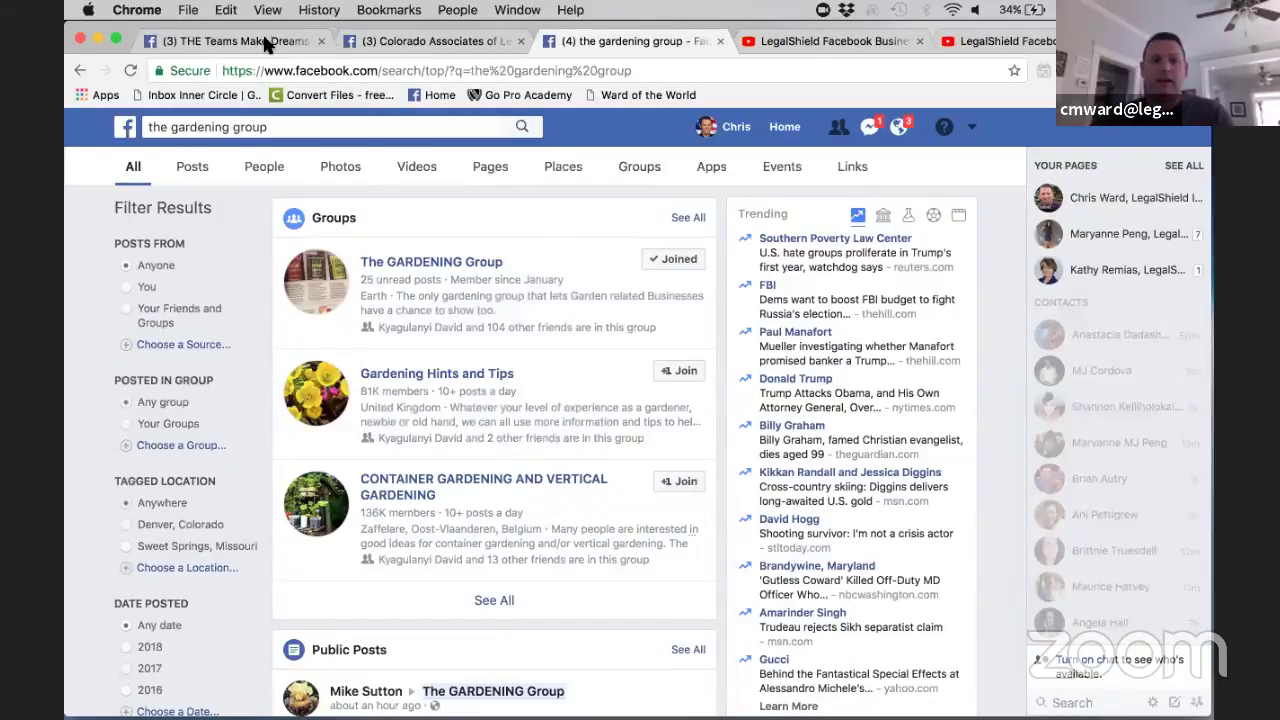
Search Facebook for "Parents with kids in high school" and look through the matching groups and public posts.
{"action": "left_click", "coordinate": [280, 129]}
{"action": "key", "text": "BackSpace"}
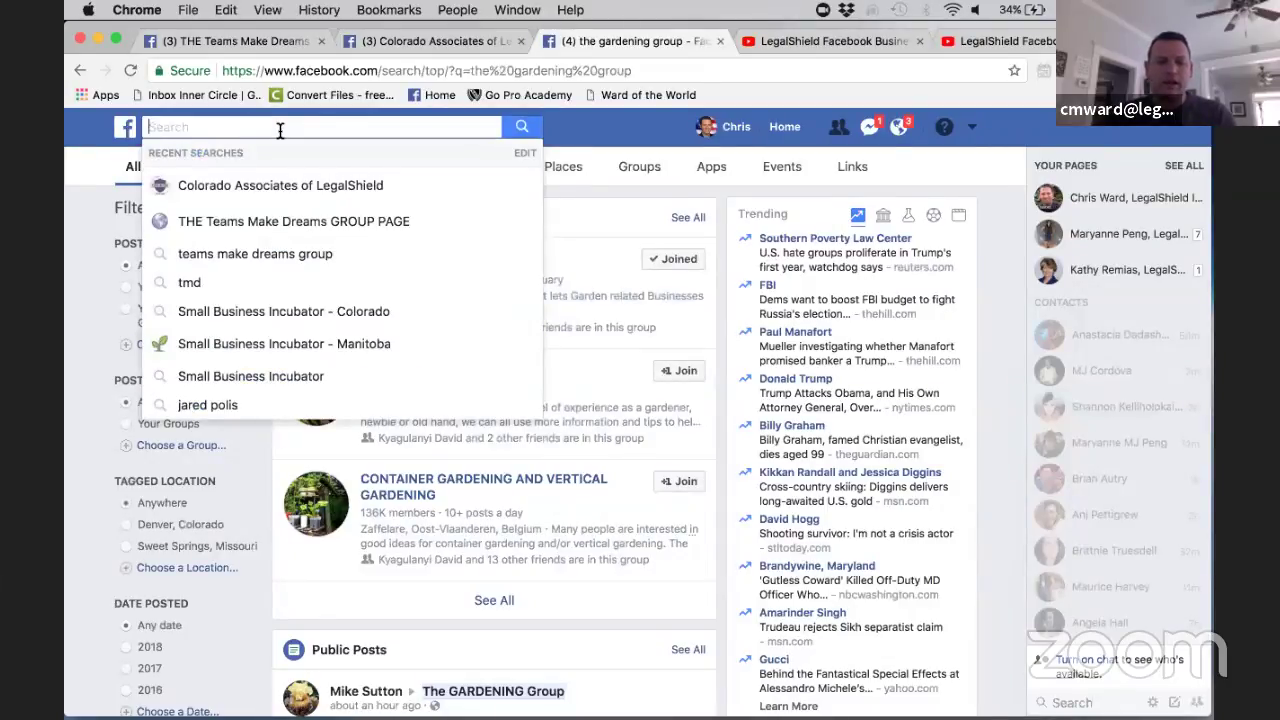
{"action": "type", "text": "Parents "}
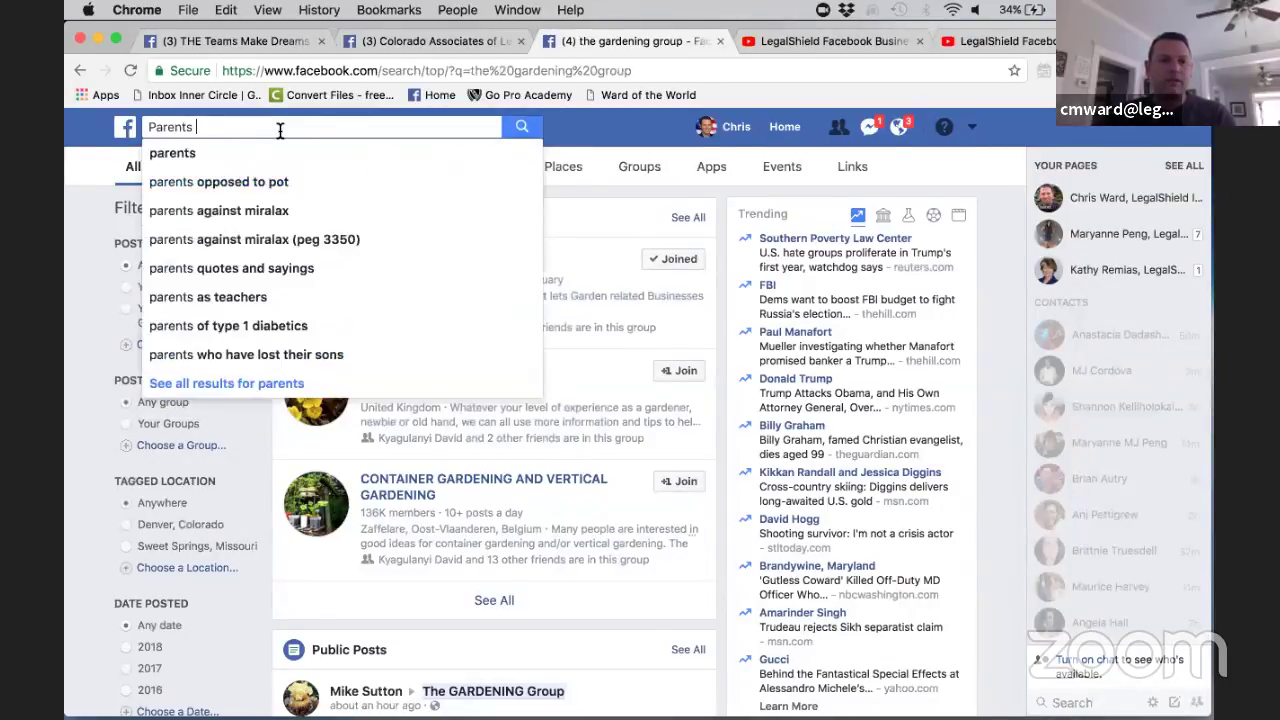
{"action": "type", "text": "with "}
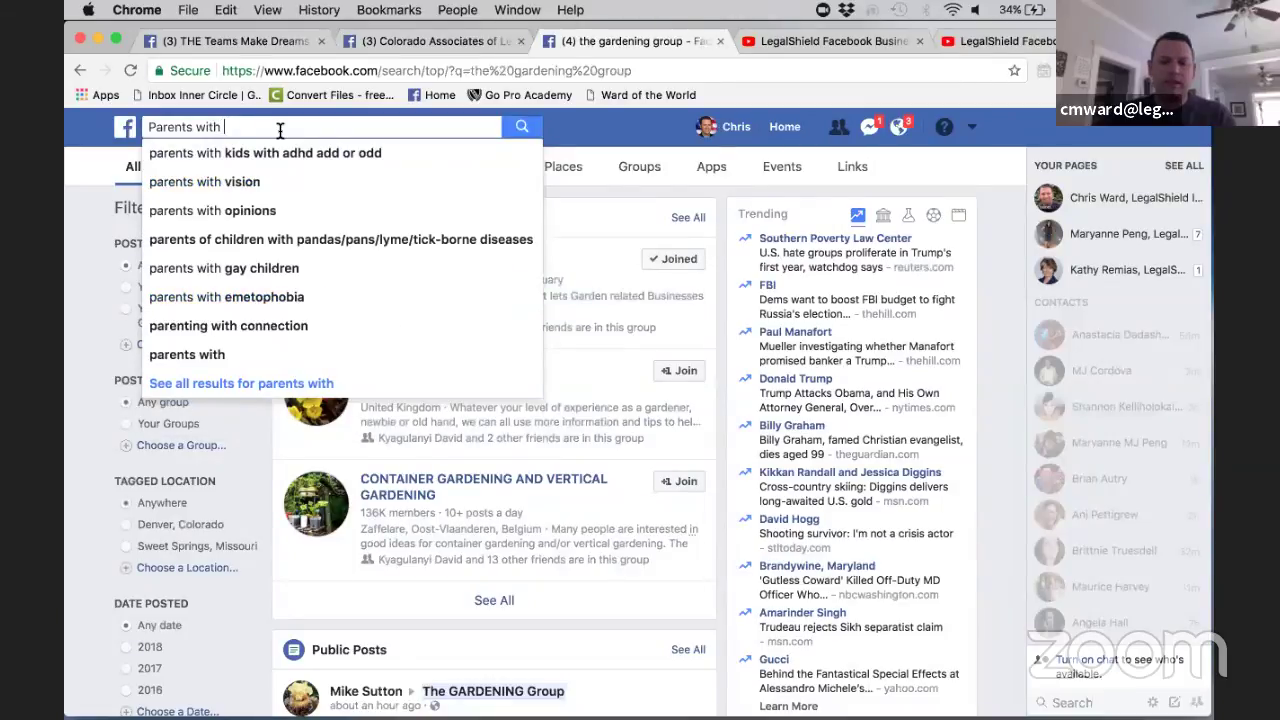
{"action": "type", "text": "kids in high school"}
{"action": "key", "text": "Return"}
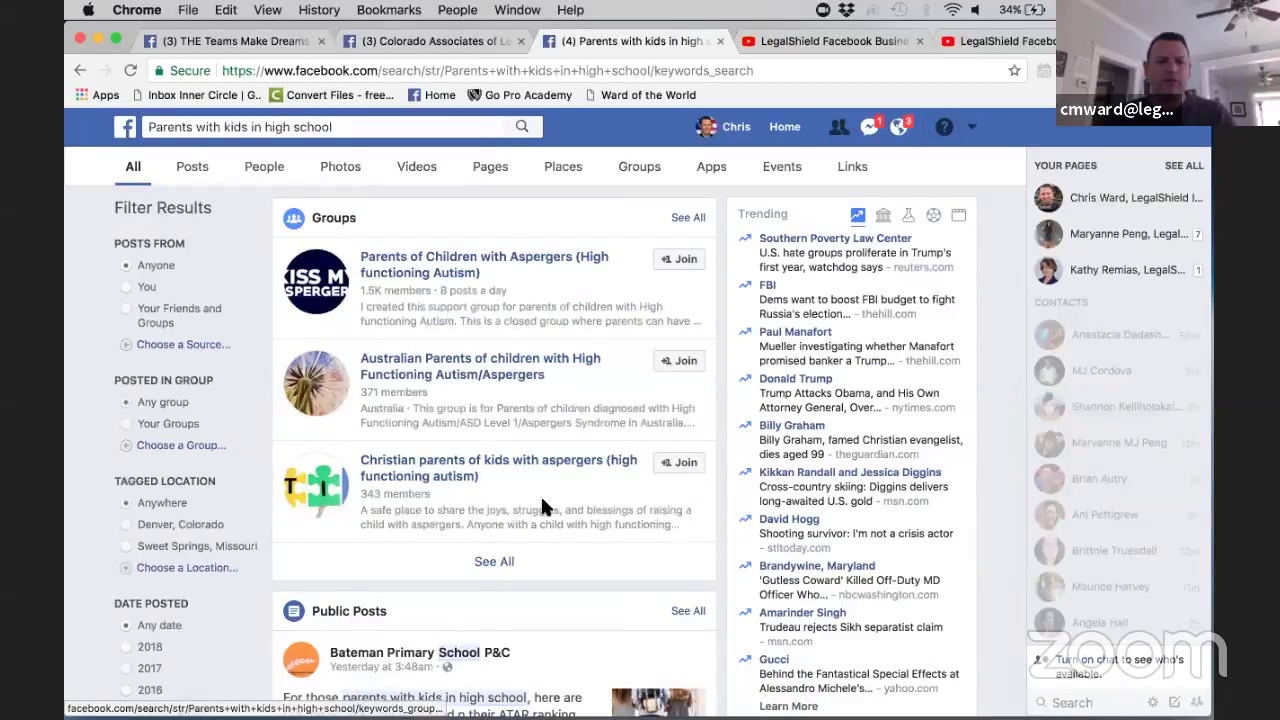
{"action": "scroll", "coordinate": [563, 574], "scroll_direction": "down", "scroll_amount": 1}
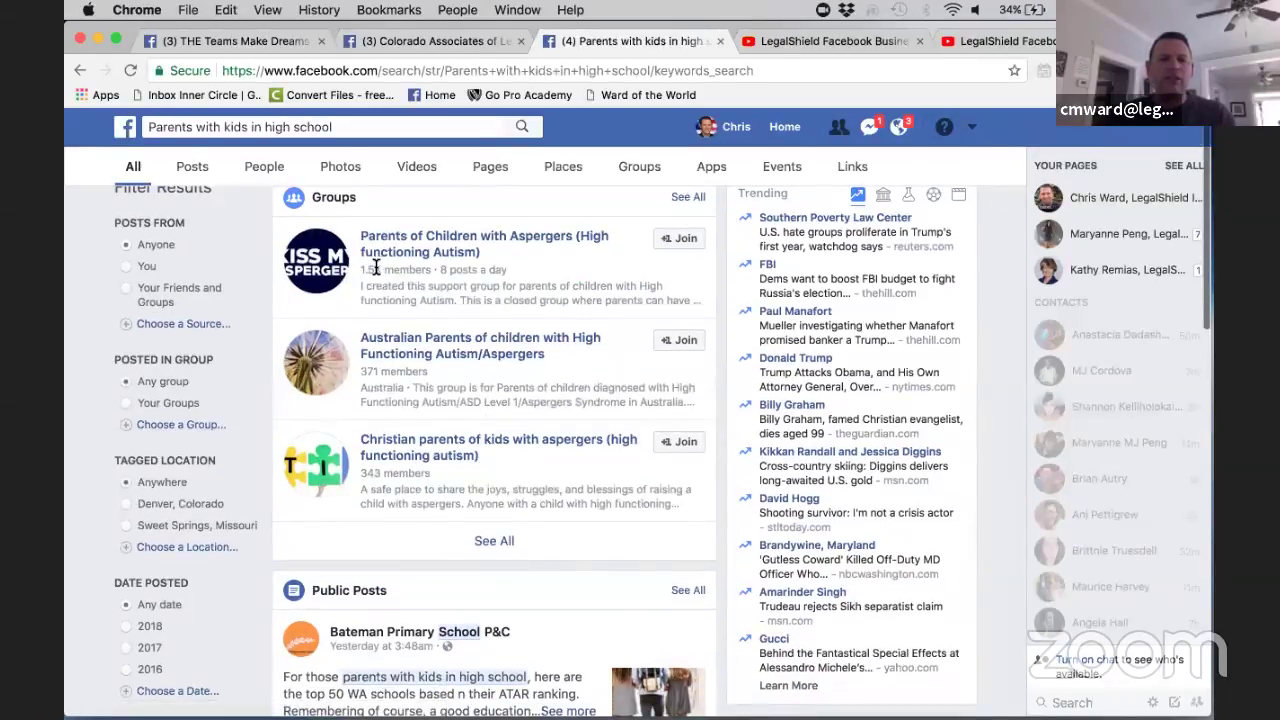
{"action": "scroll", "coordinate": [546, 478], "scroll_direction": "down", "scroll_amount": 2}
{"action": "scroll", "coordinate": [550, 486], "scroll_direction": "down", "scroll_amount": 10}
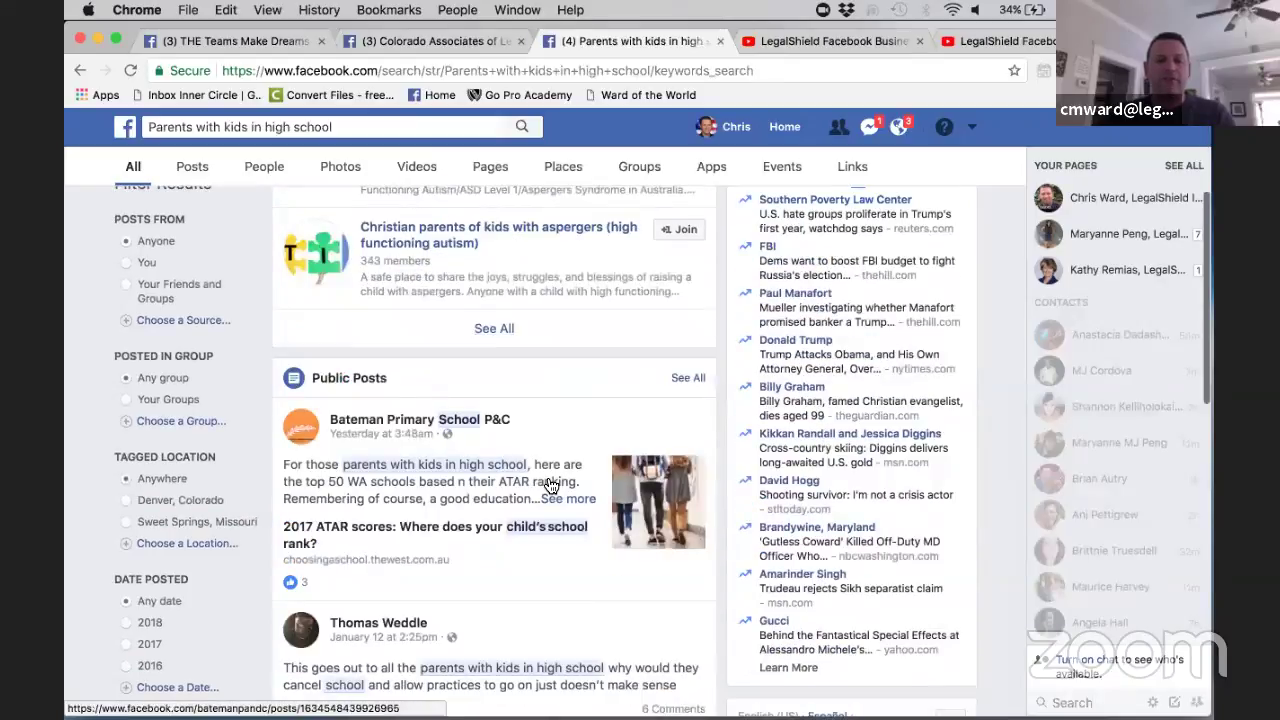
{"action": "scroll", "coordinate": [550, 486], "scroll_direction": "up", "scroll_amount": 12}
{"action": "scroll", "coordinate": [549, 486], "scroll_direction": "down", "scroll_amount": 1}
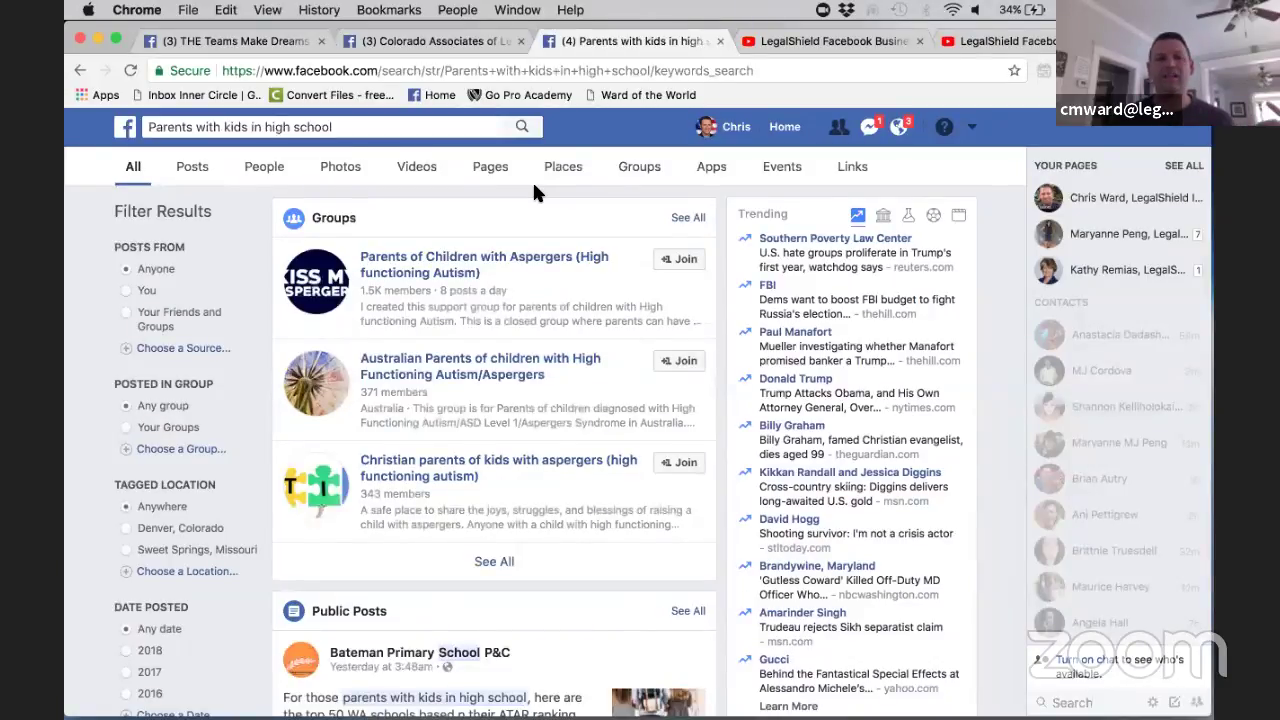
{"action": "left_click", "coordinate": [353, 124]}
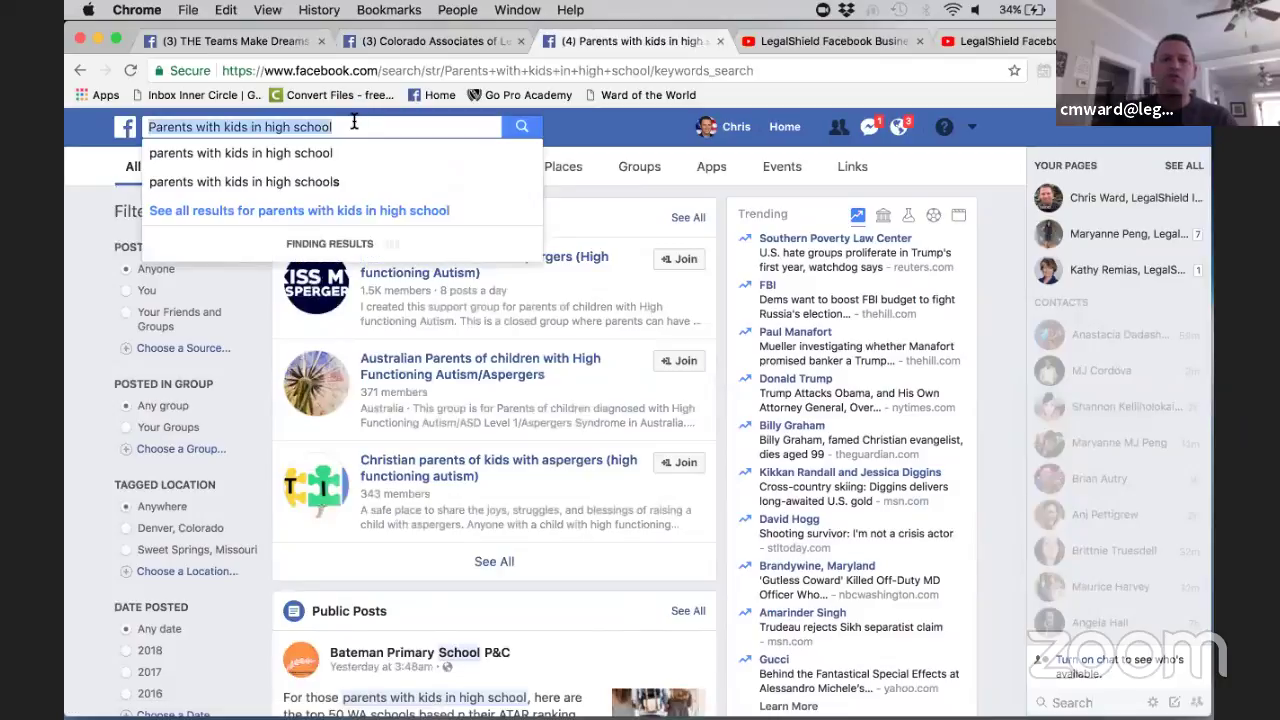
{"action": "key", "text": "BackSpace"}
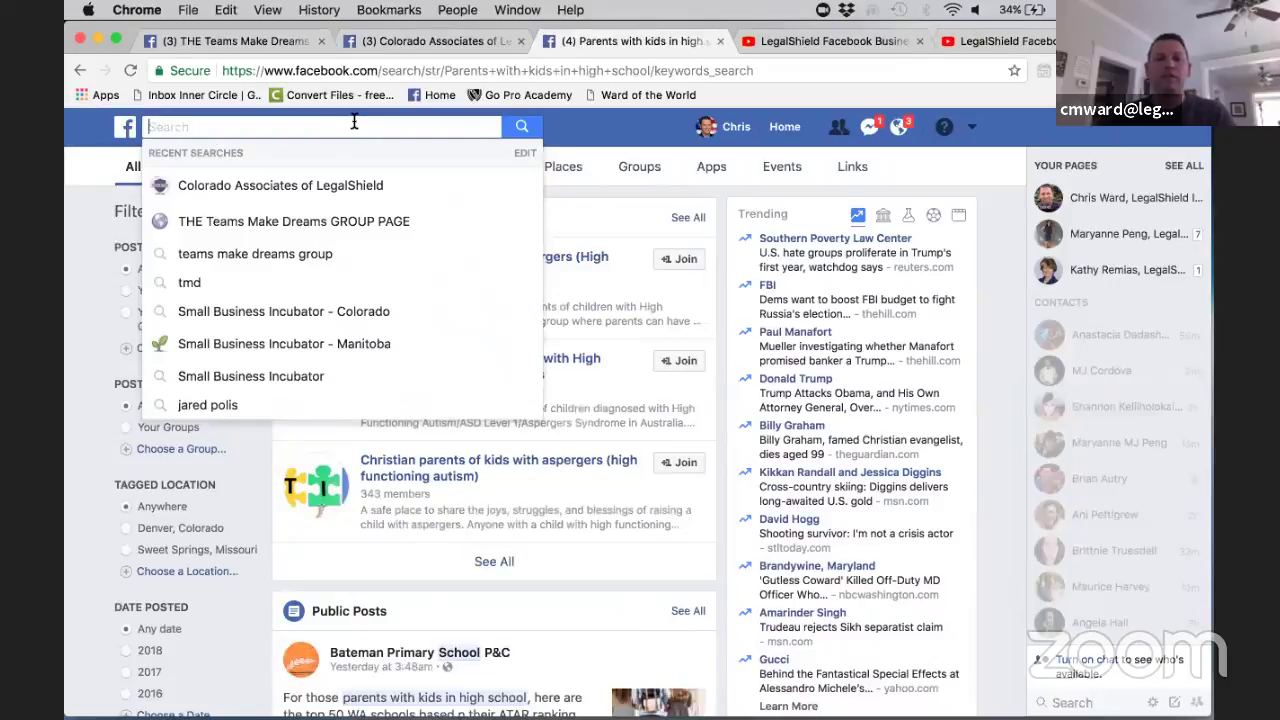
{"action": "left_click", "coordinate": [645, 141]}
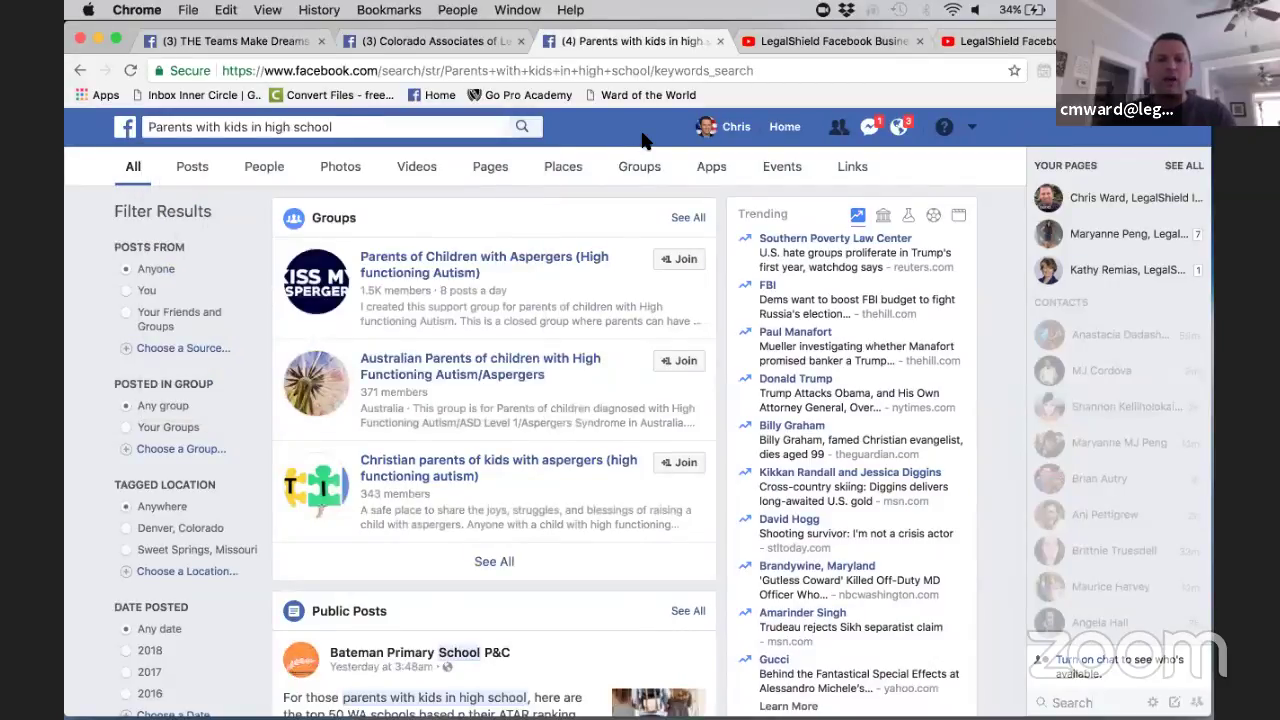
Open the presenter's own LegalShield Independent Associate page, and look over the Teams Make Dreams group's discussion page.
{"action": "left_click", "coordinate": [1100, 203]}
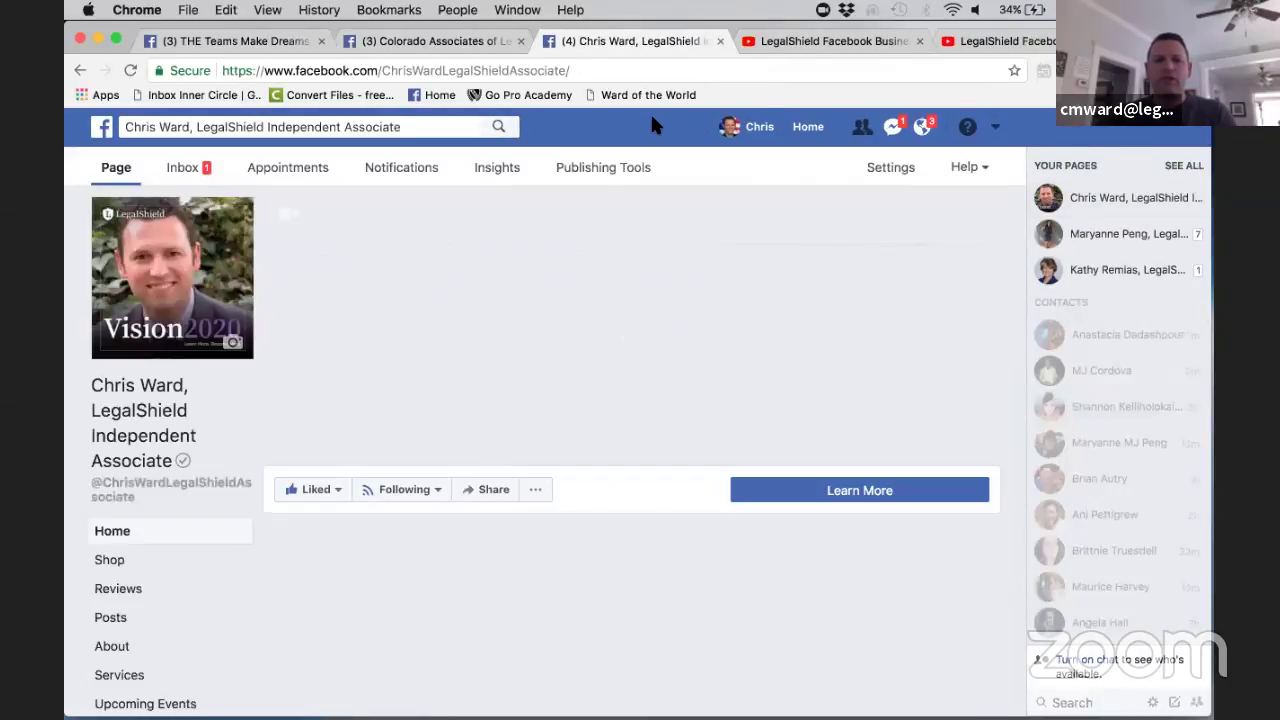
{"action": "left_click", "coordinate": [200, 40]}
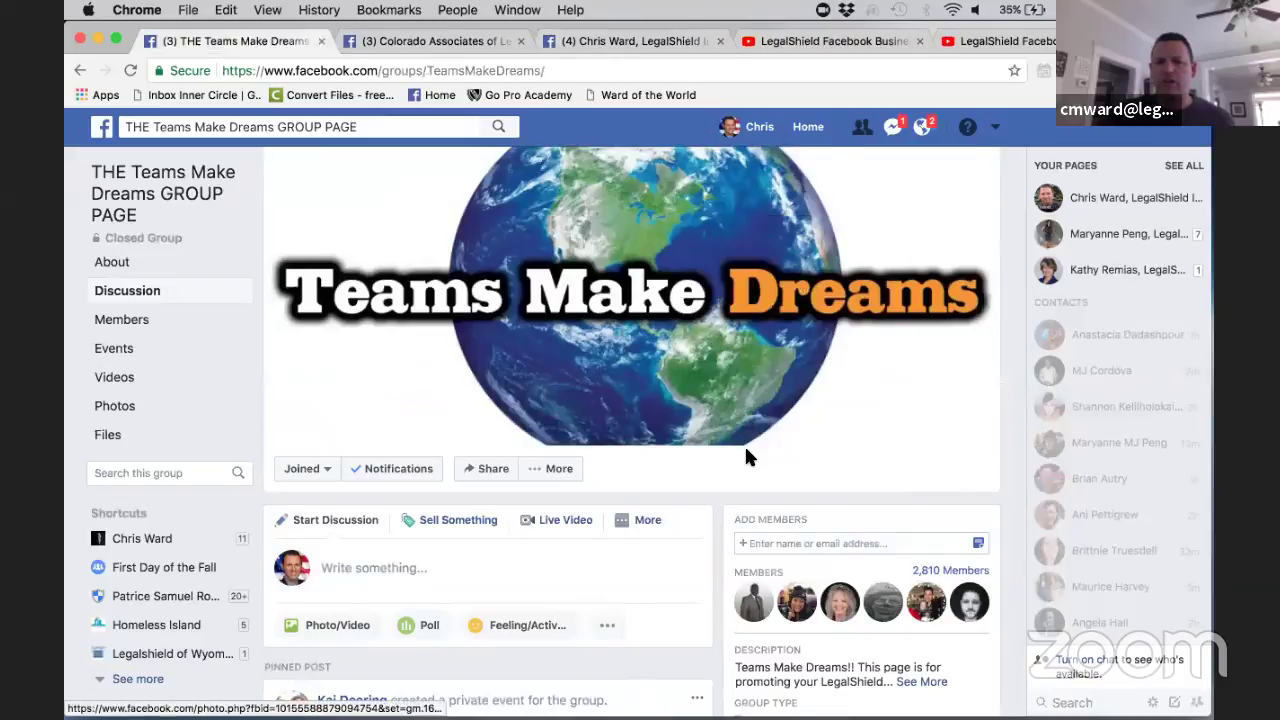
{"action": "scroll", "coordinate": [746, 457], "scroll_direction": "down", "scroll_amount": 3}
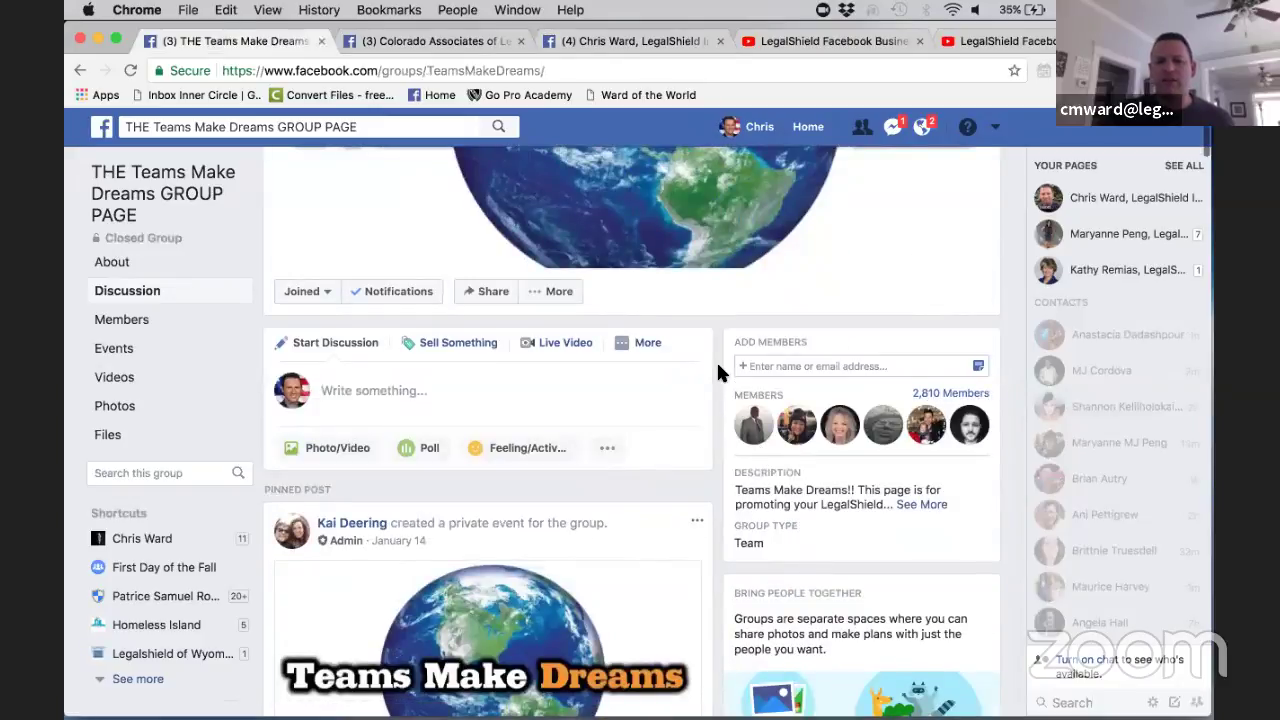
{"action": "scroll", "coordinate": [718, 365], "scroll_direction": "up", "scroll_amount": 3}
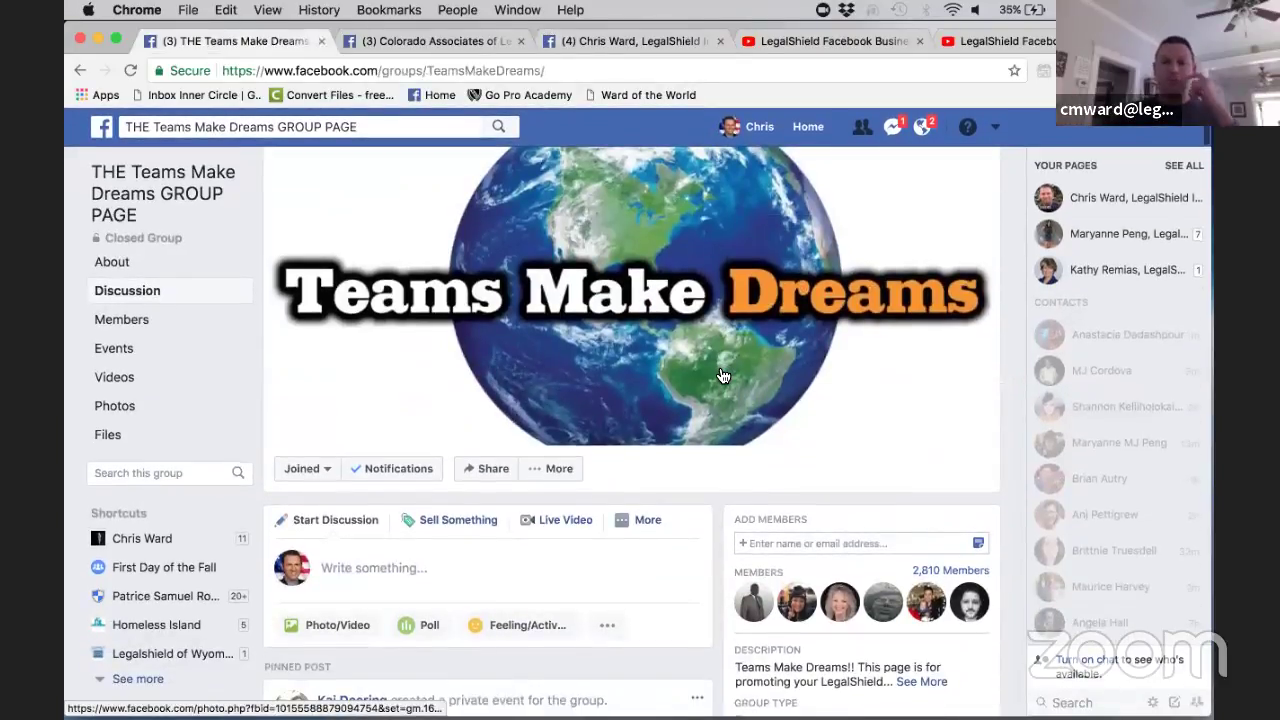
View the Colorado Associates of LegalShield page and return to the presenter's LegalShield Independent Associate page to look it over.
{"action": "left_click", "coordinate": [390, 41]}
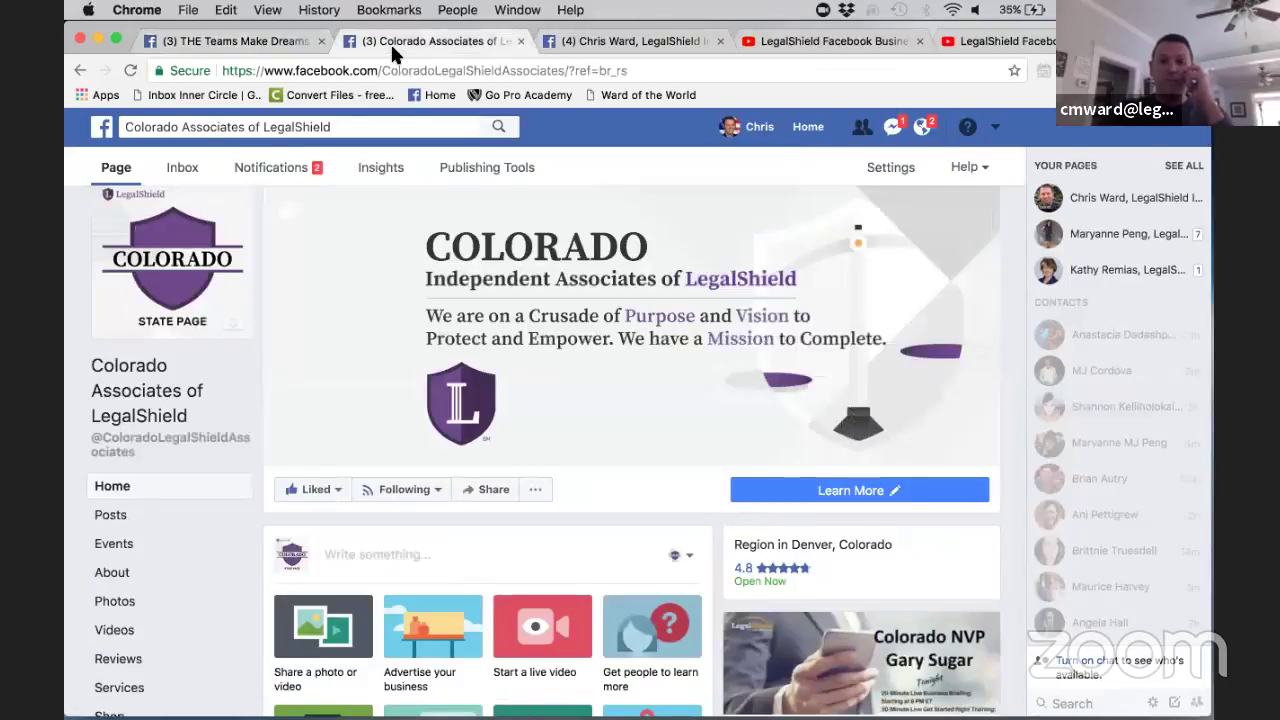
{"action": "left_click", "coordinate": [598, 45]}
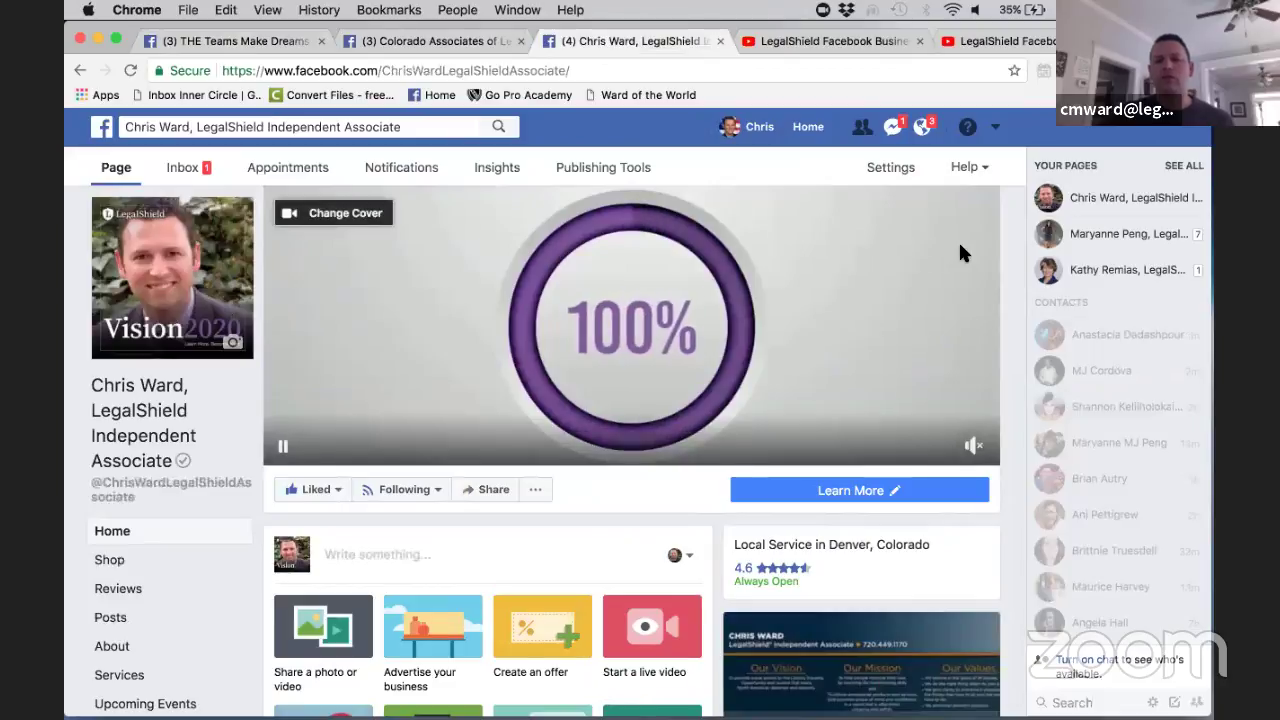
{"action": "scroll", "coordinate": [1014, 290], "scroll_direction": "down", "scroll_amount": 1}
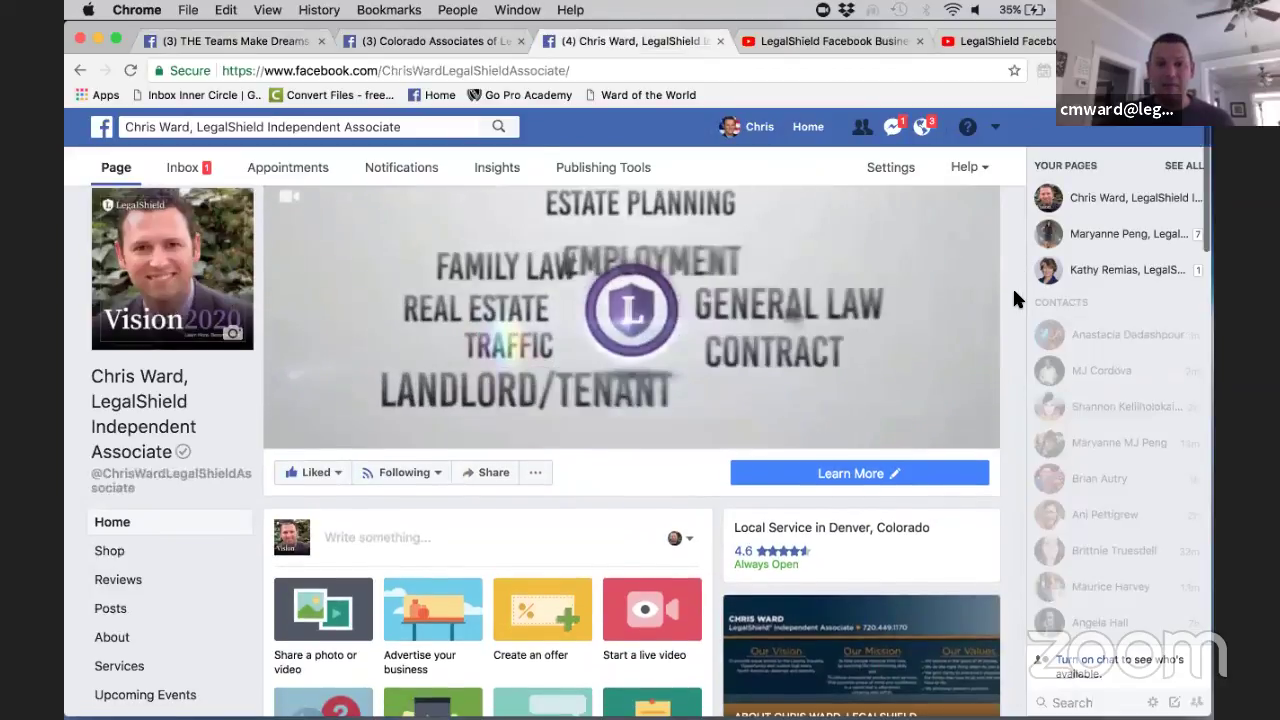
{"action": "scroll", "coordinate": [1012, 286], "scroll_direction": "up", "scroll_amount": 1}
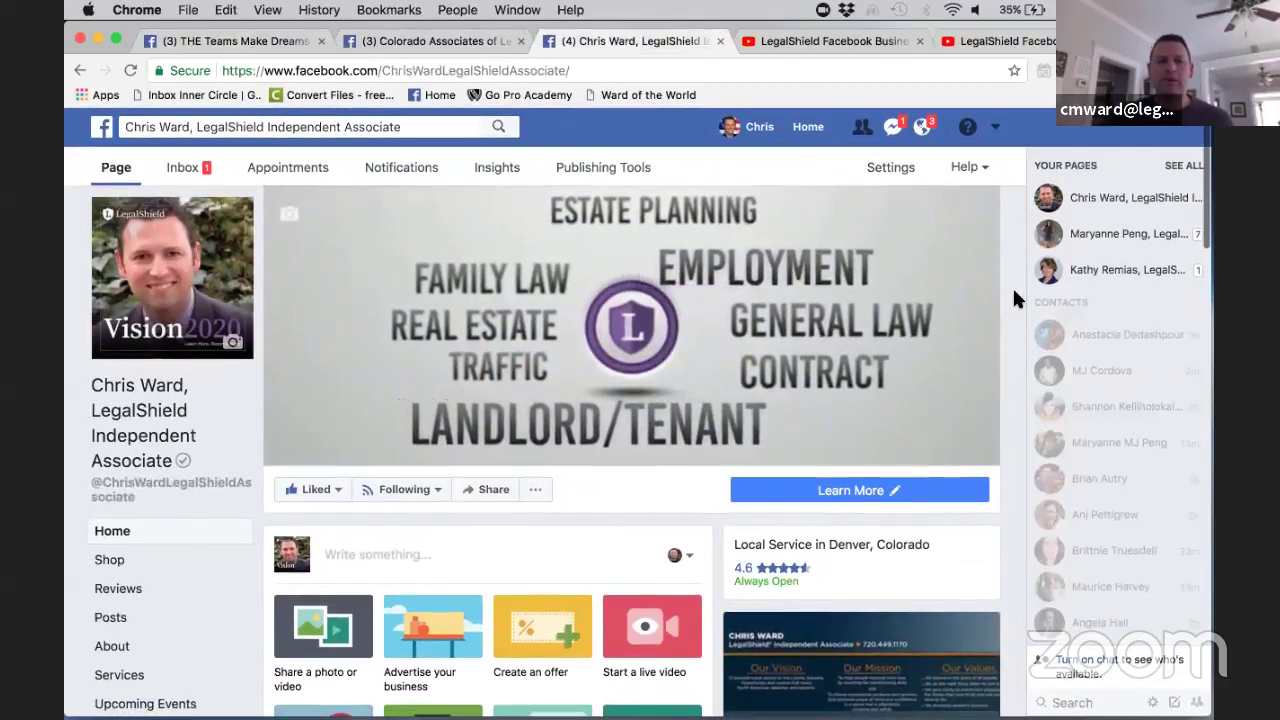